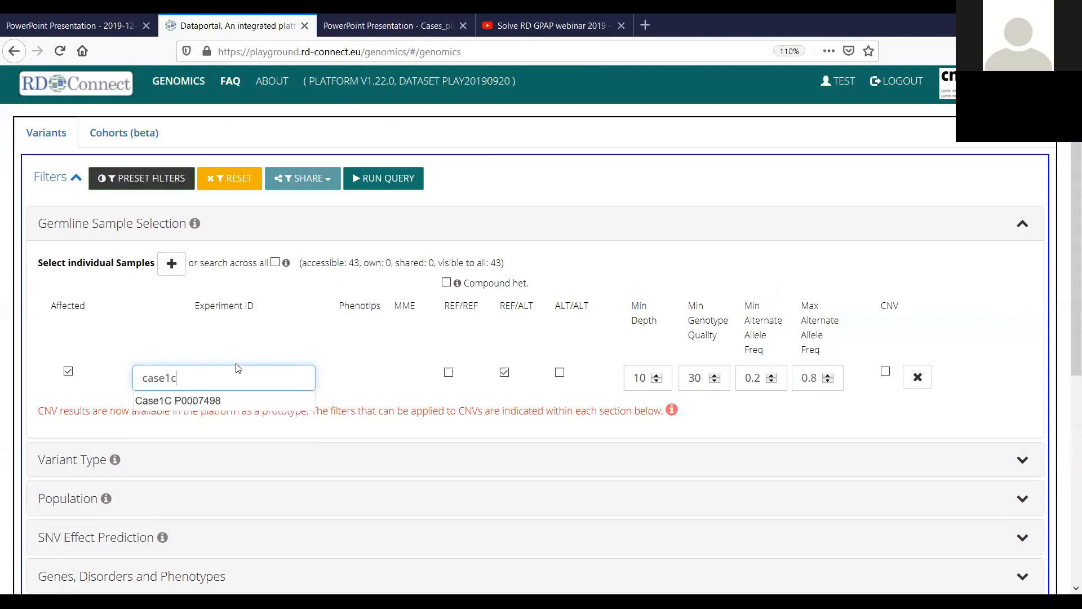
# Choose Case1C as the affected sample and add two more individual sample rows to the germline sample selection
pyautogui.click(224, 398)
pyautogui.click(172, 264)
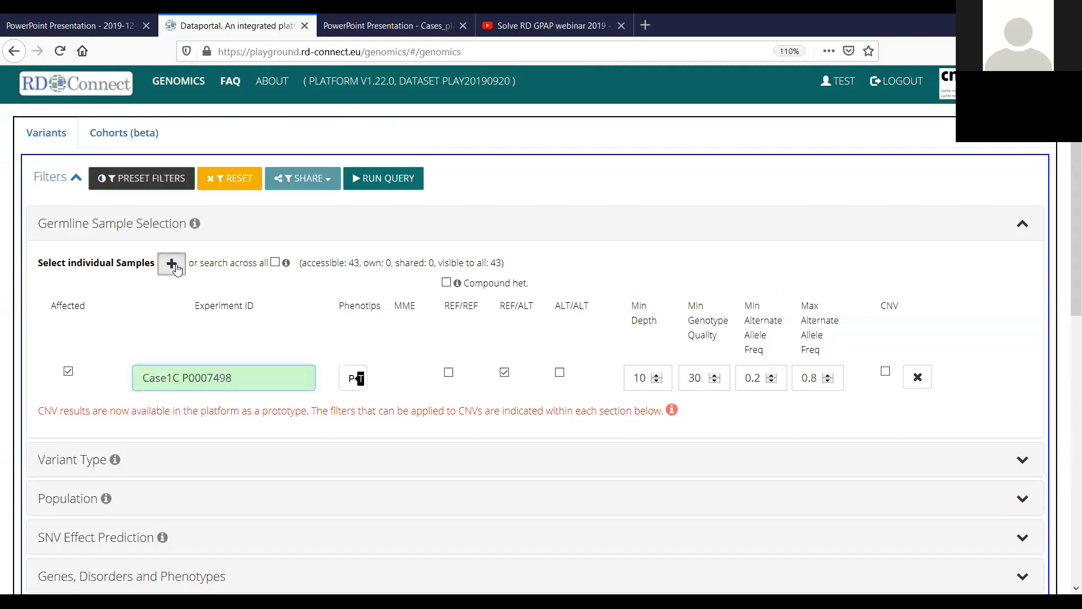
pyautogui.click(175, 271)
# Fill the two empty experiment rows with the samples Case1F and Case1M
pyautogui.click(187, 410)
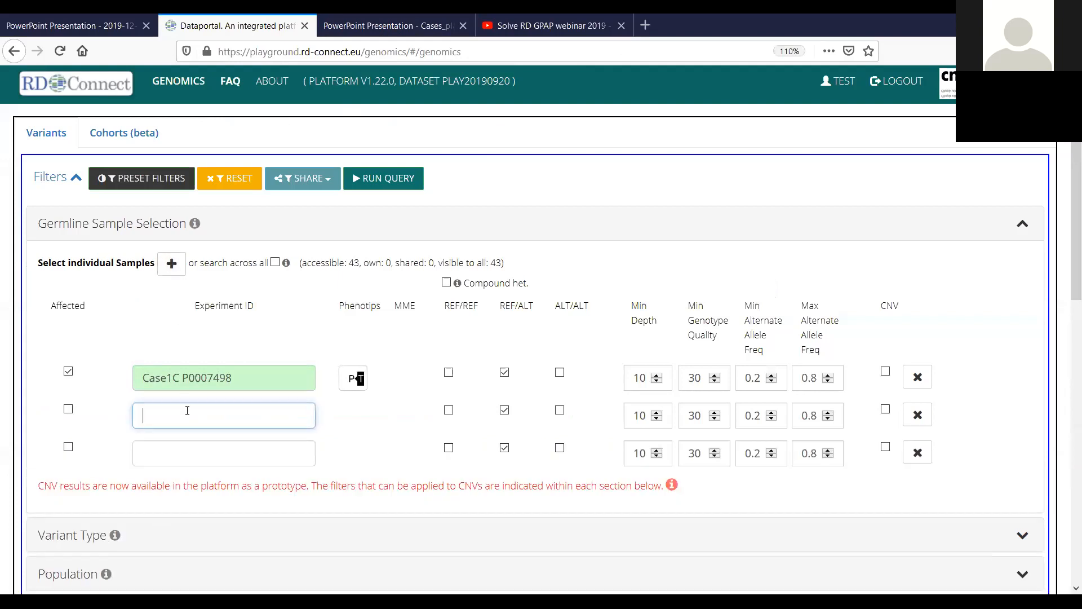
pyautogui.write('1f')
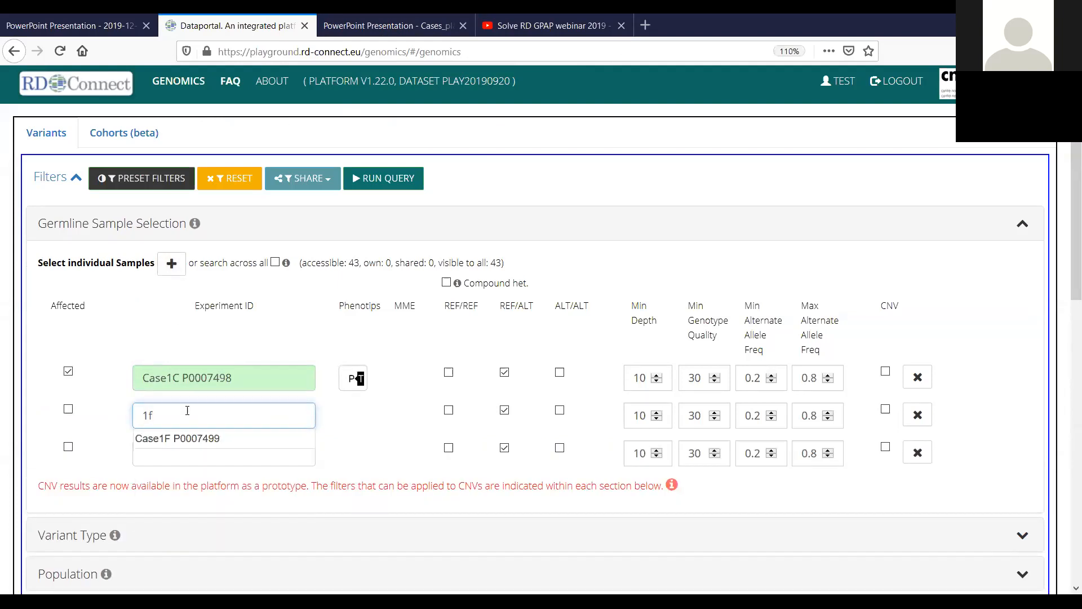
pyautogui.click(196, 439)
pyautogui.click(197, 454)
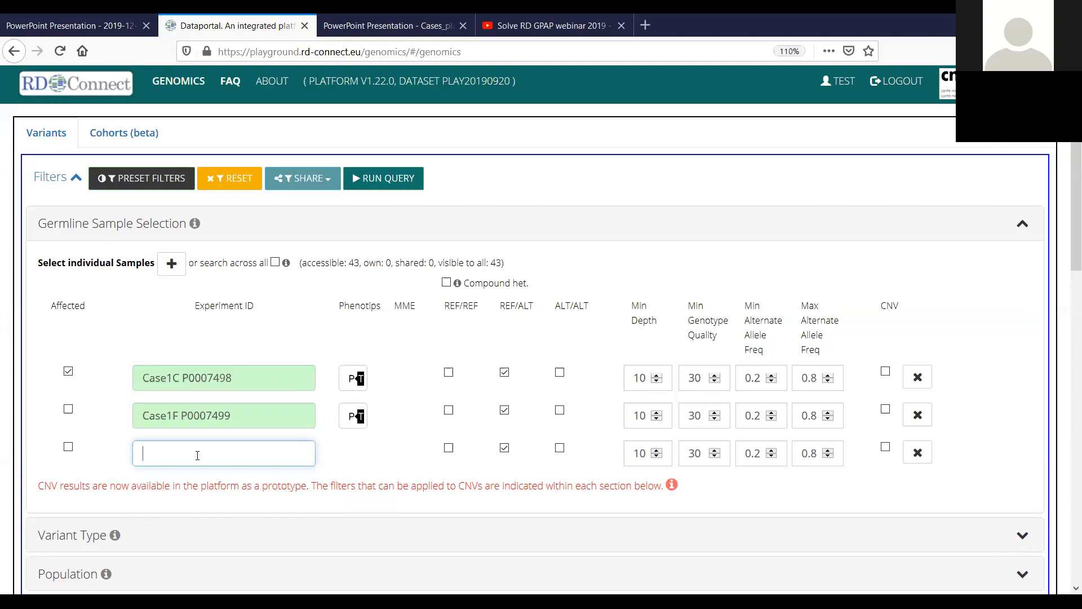
pyautogui.write('1m')
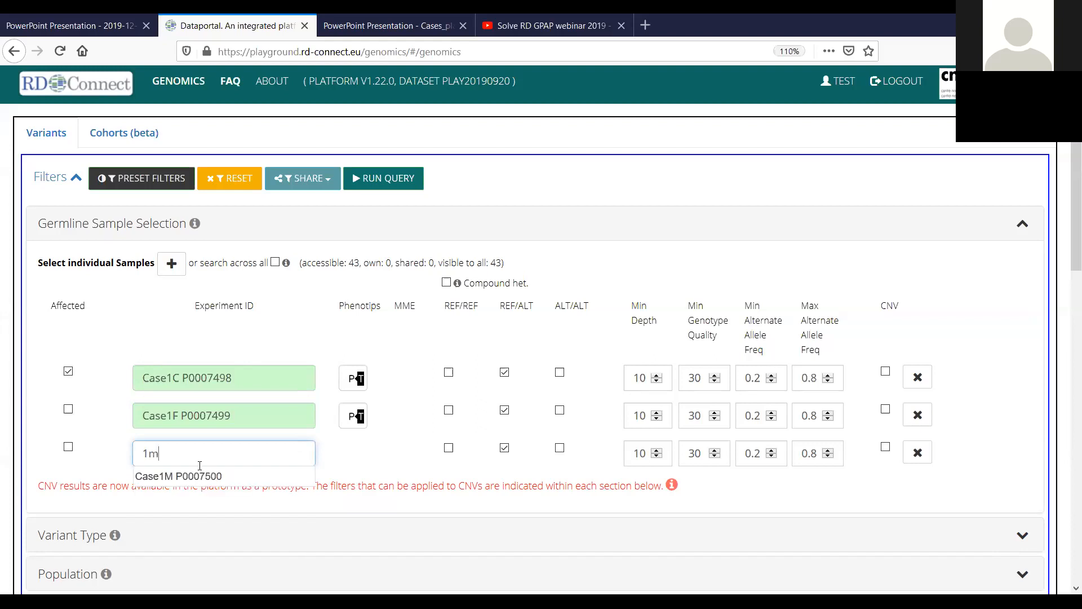
pyautogui.click(200, 483)
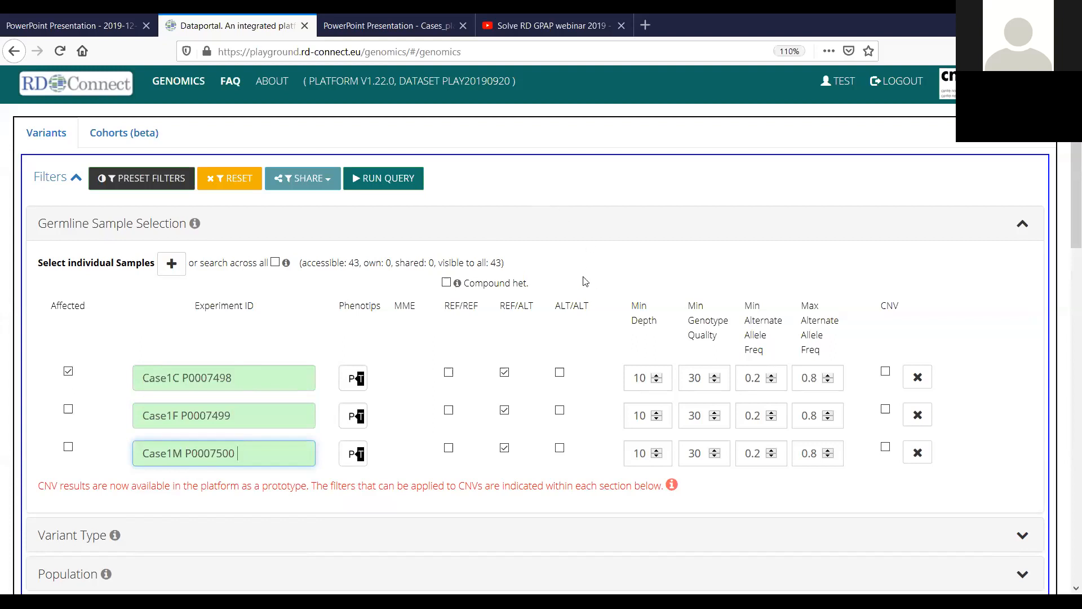
# Consult the Case 1 description and pedigree, and set the Case1F and Case1M genotypes to REF/REF only, without REF/ALT
pyautogui.click(412, 28)
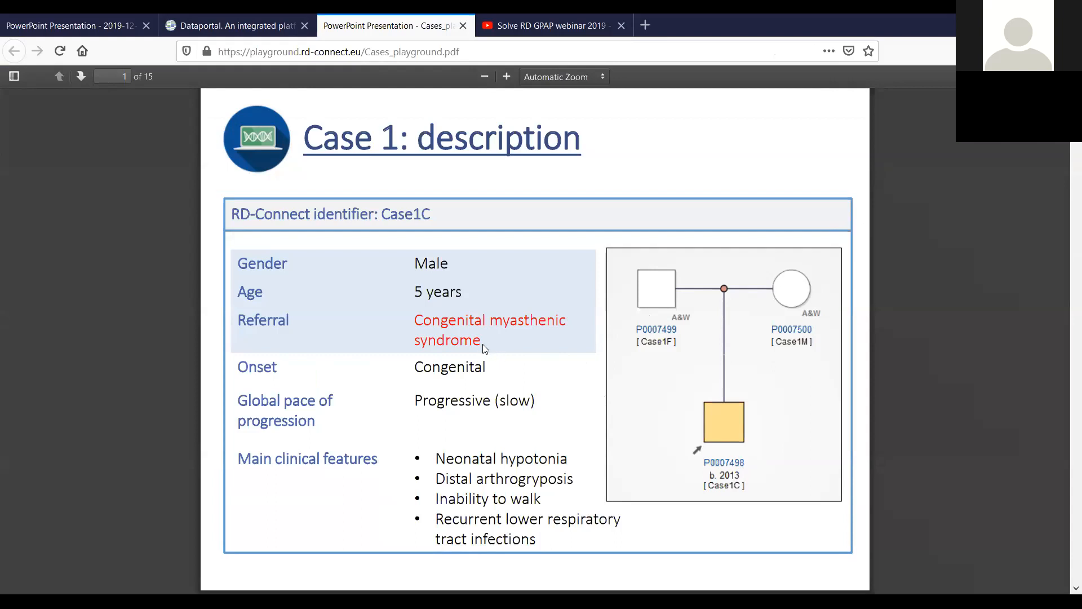
pyautogui.click(263, 33)
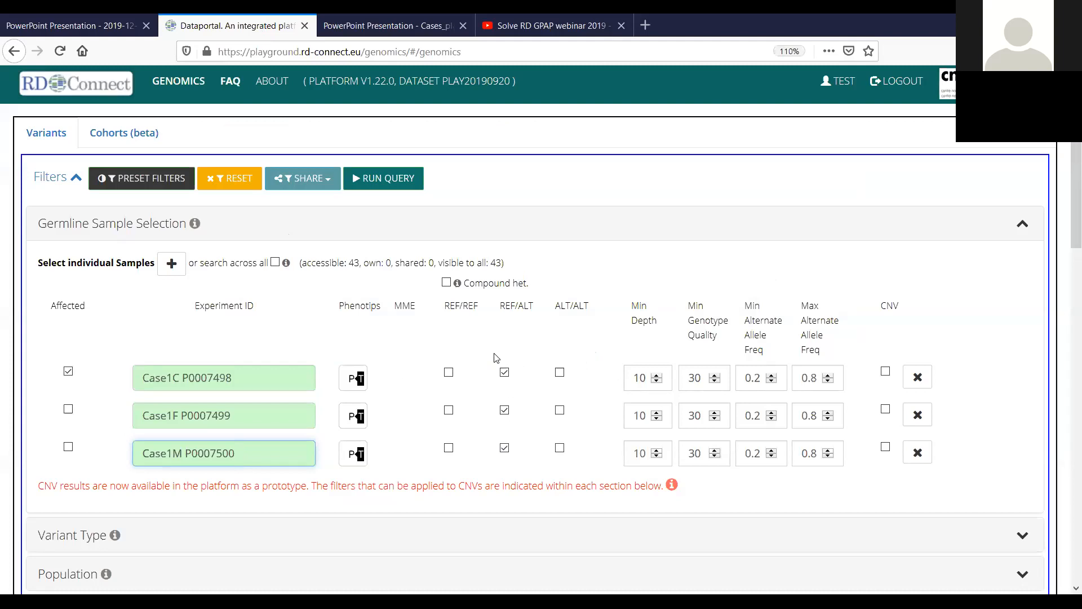
pyautogui.click(505, 410)
pyautogui.click(504, 448)
pyautogui.click(448, 411)
pyautogui.click(448, 448)
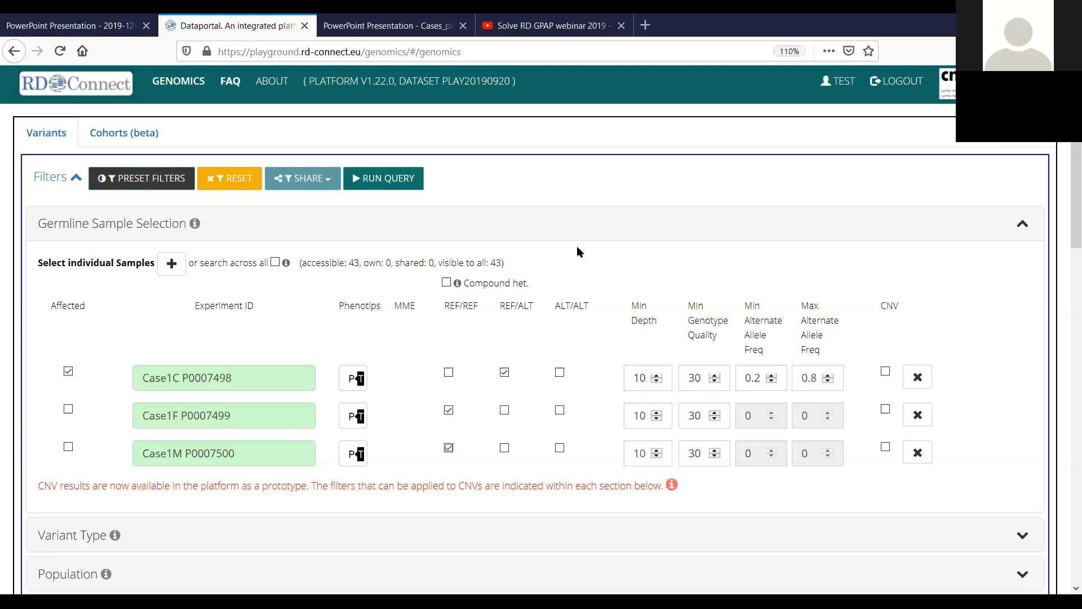
# Restrict the variant class to High and Moderate in the Variant Type filters and collapse that section
pyautogui.scroll(-3, 579, 252)
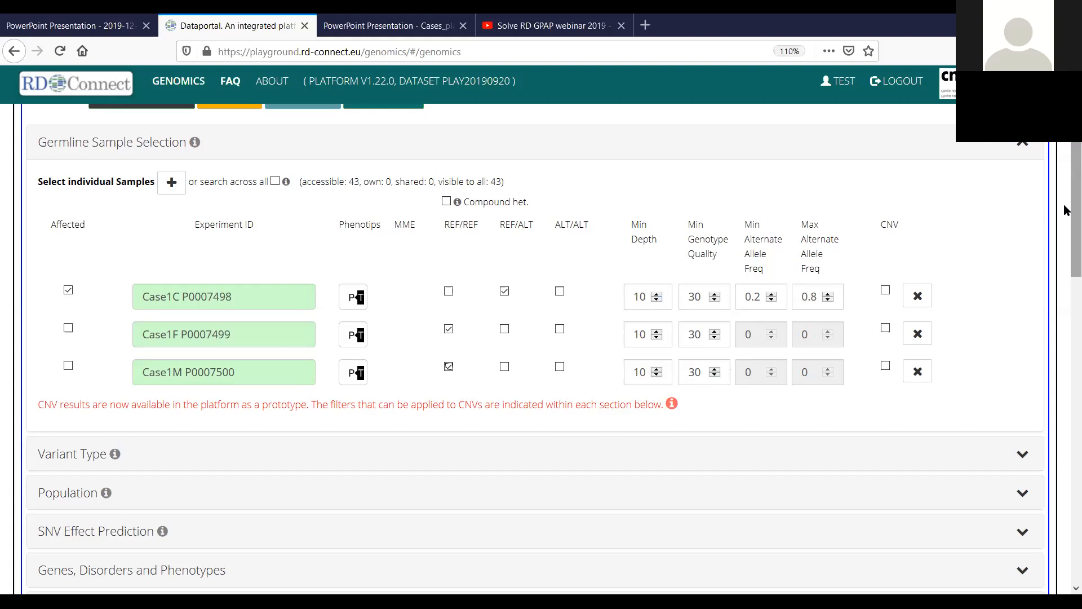
pyautogui.moveTo(1064, 200)
pyautogui.mouseDown()
pyautogui.moveTo(1064, 184)
pyautogui.moveTo(1064, 193)
pyautogui.mouseUp()
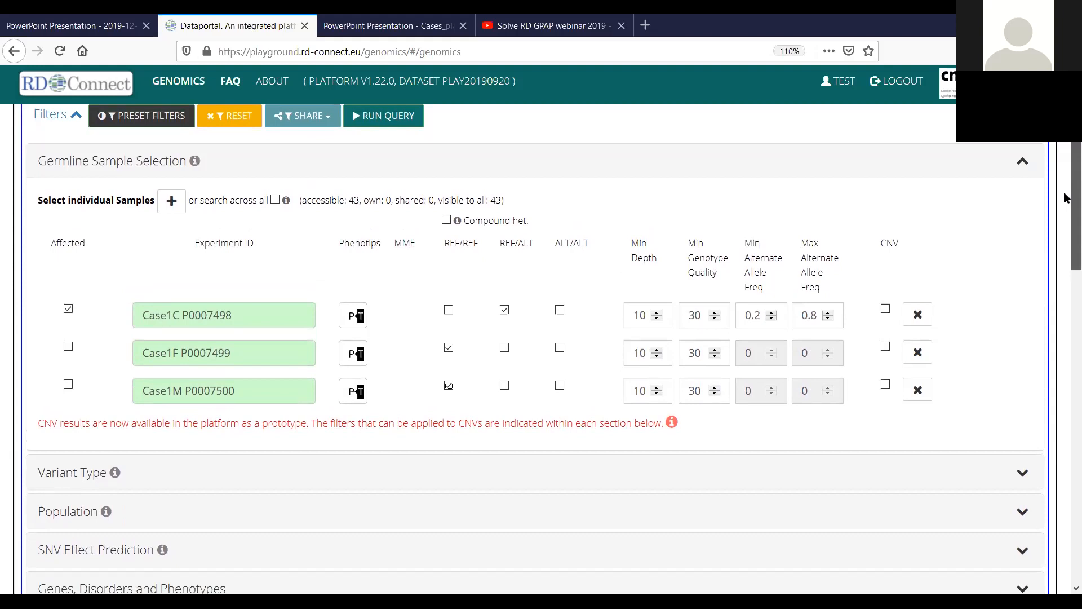
pyautogui.moveTo(1065, 198); pyautogui.dragTo(1064, 217)
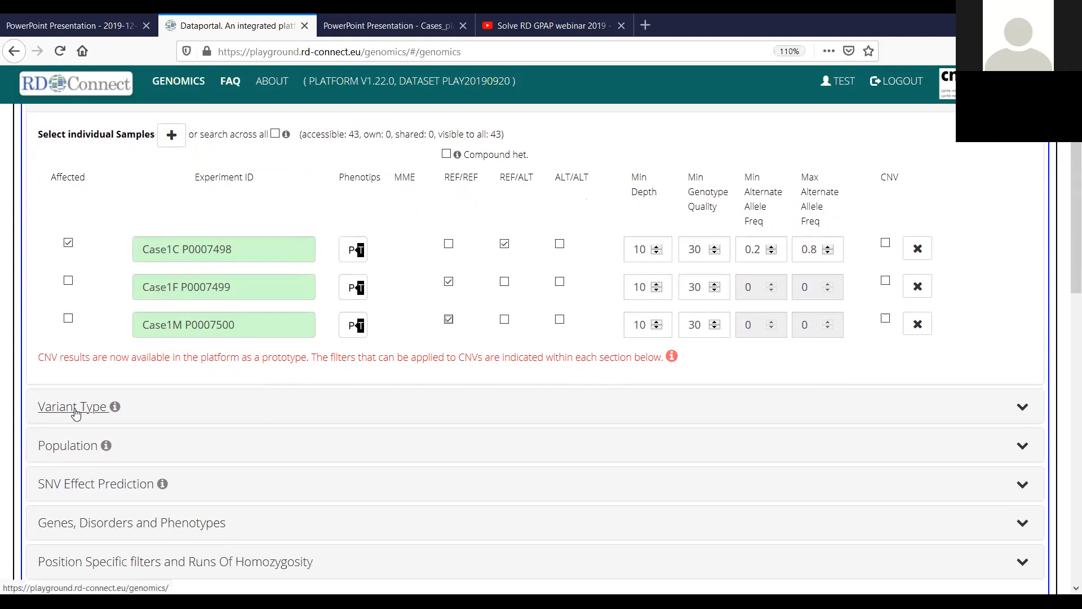
pyautogui.click(76, 409)
pyautogui.moveTo(1067, 204); pyautogui.dragTo(1066, 248)
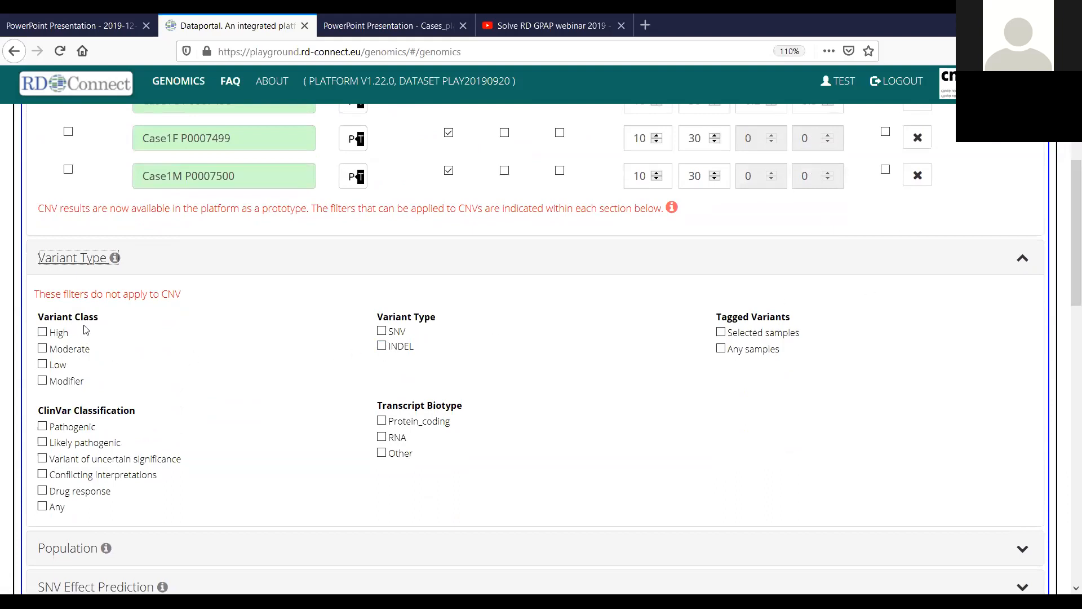
pyautogui.moveTo(83, 320)
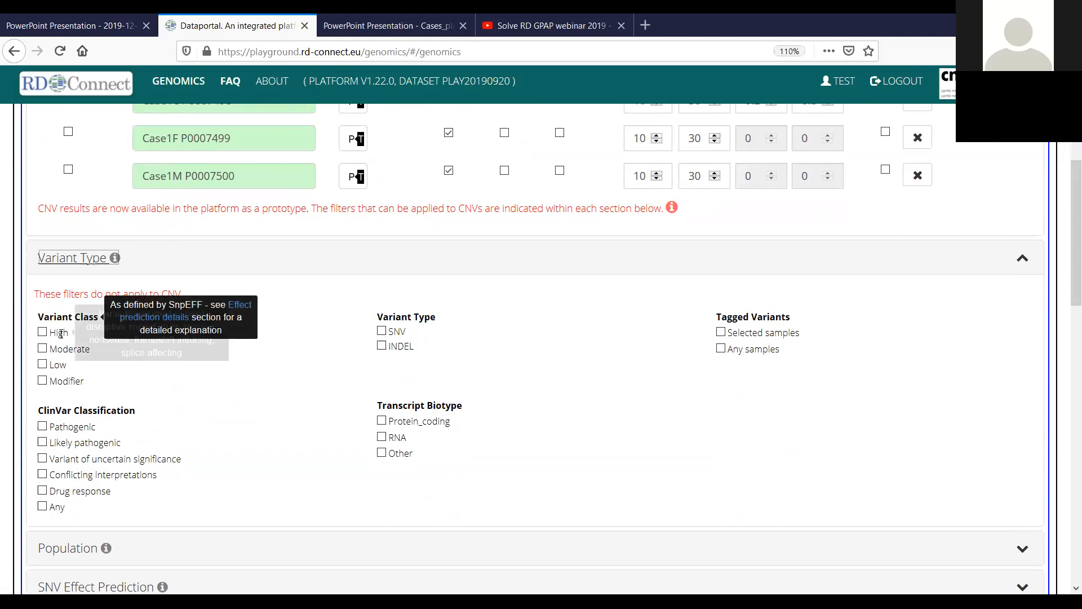
pyautogui.click(167, 393)
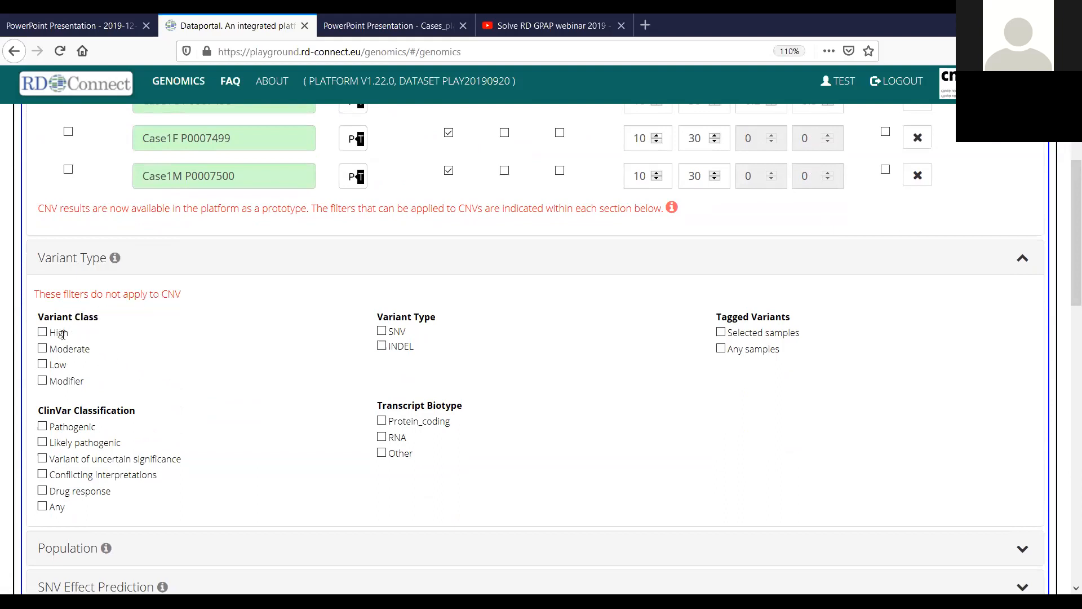
pyautogui.moveTo(63, 334)
pyautogui.click(42, 333)
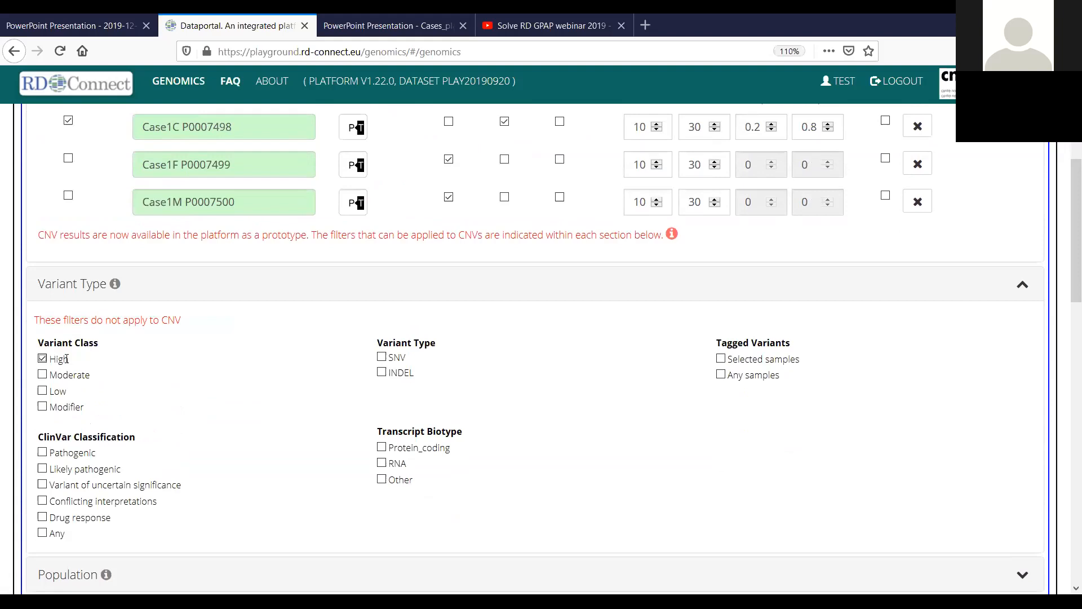
pyautogui.moveTo(63, 373)
pyautogui.click(62, 376)
pyautogui.scroll(-3, 224, 347)
pyautogui.scroll(6, 224, 347)
pyautogui.scroll(2, 223, 345)
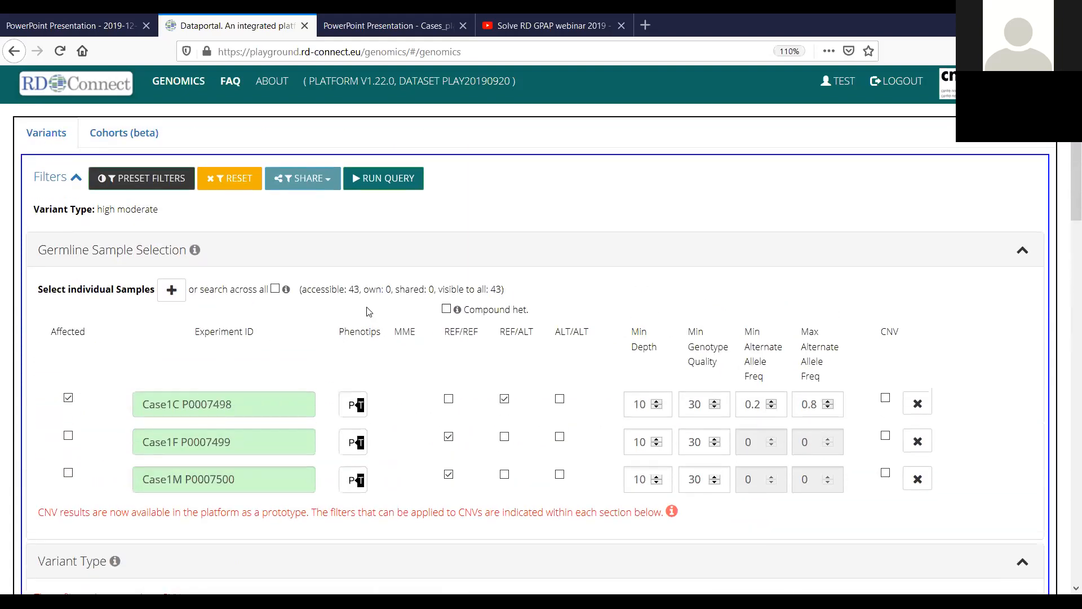
pyautogui.scroll(-6, 324, 451)
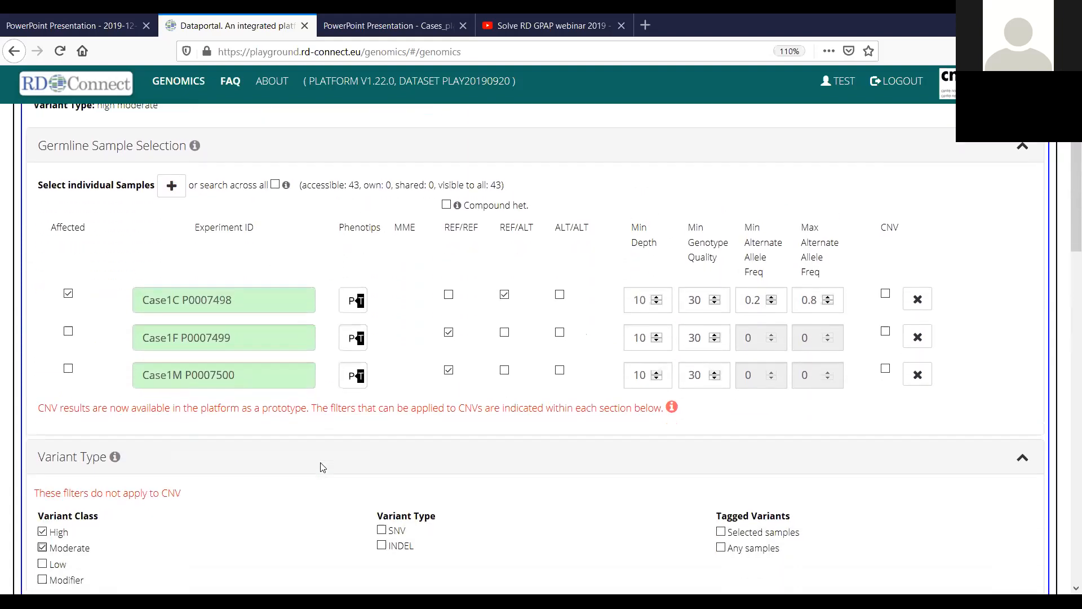
pyautogui.click(85, 247)
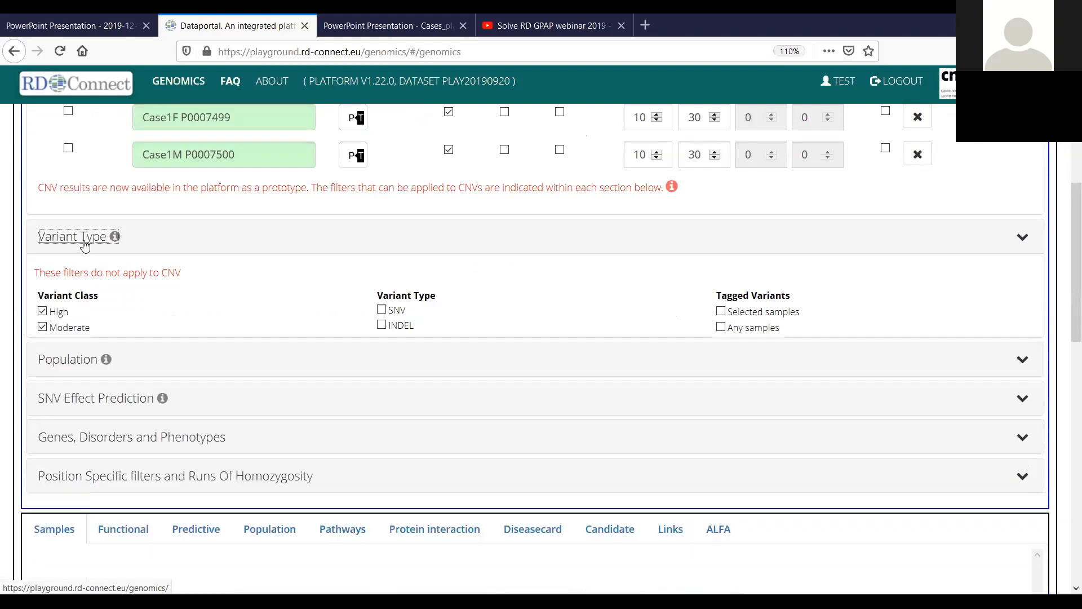
# Set the gnomAD AF population filter to 0.0005 and collapse the Population section
pyautogui.click(72, 277)
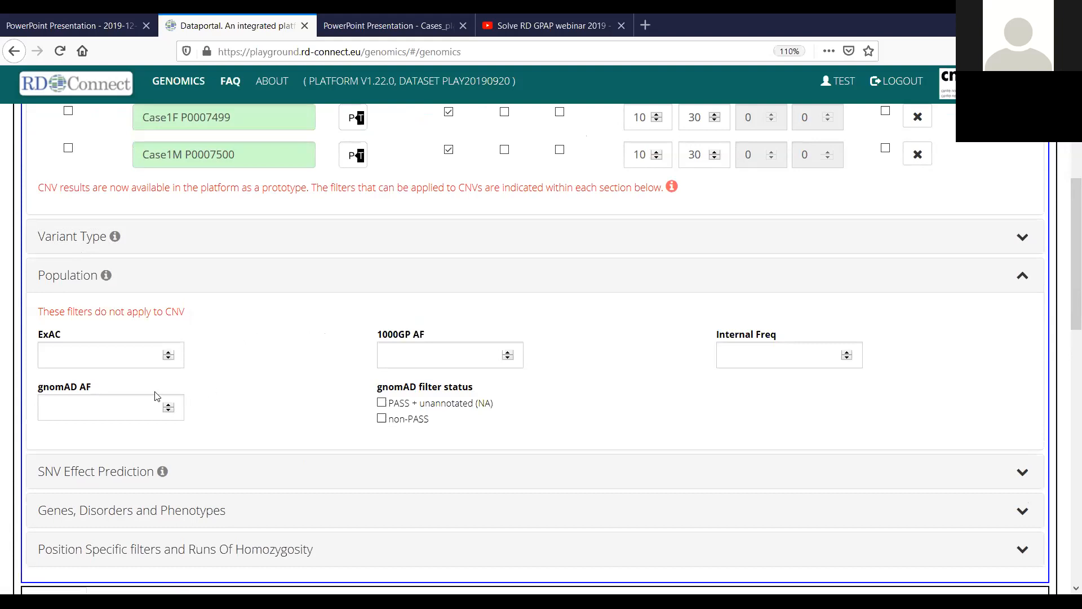
pyautogui.click(109, 404)
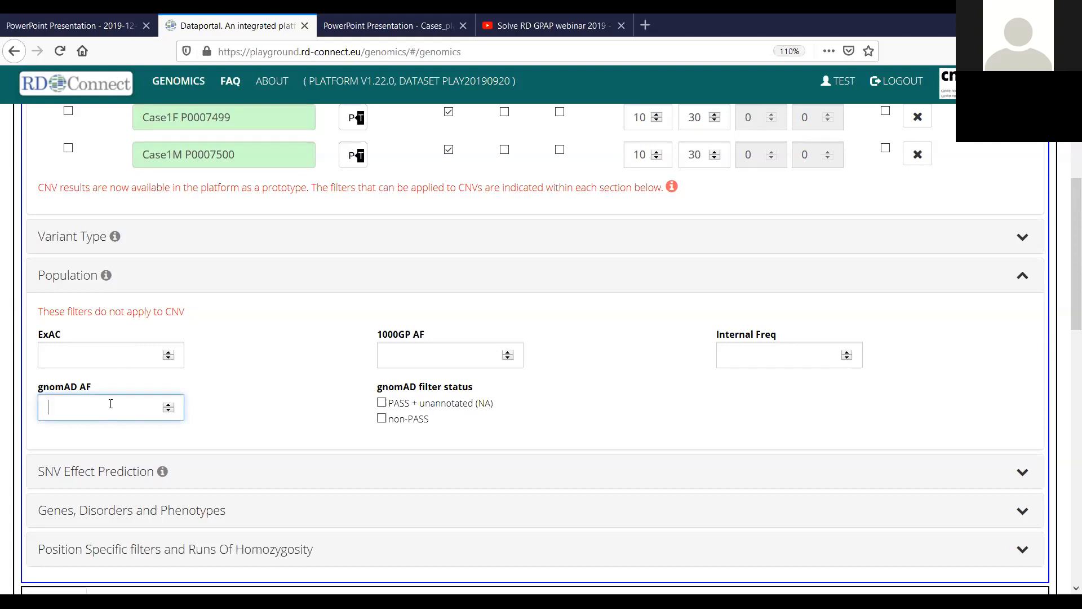
pyautogui.write('.00')
pyautogui.press('Home')
pyautogui.write('0')
pyautogui.write('05')
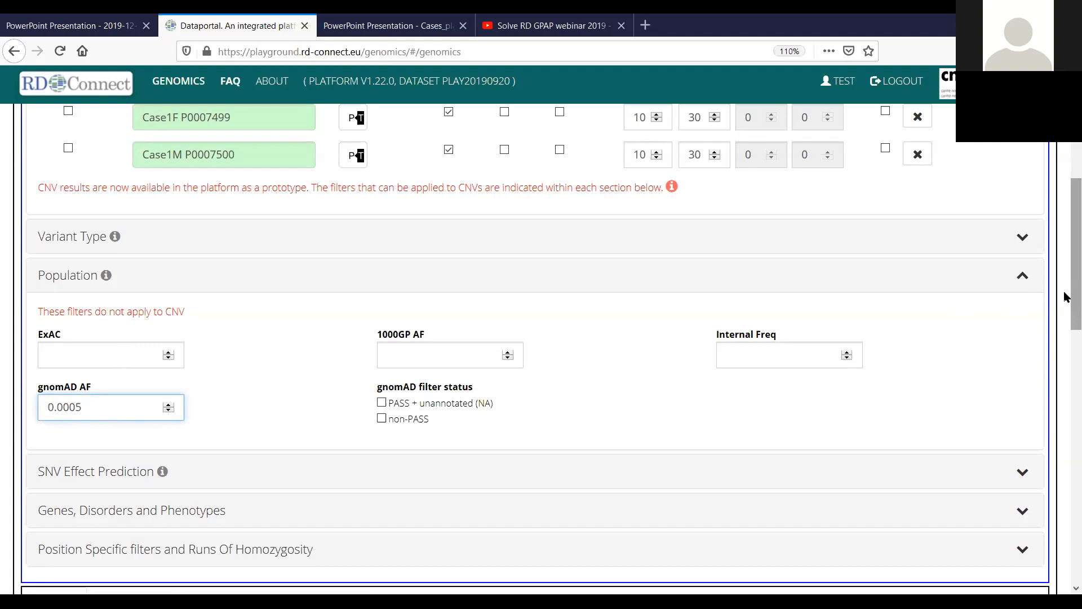
pyautogui.scroll(5, 1066, 297)
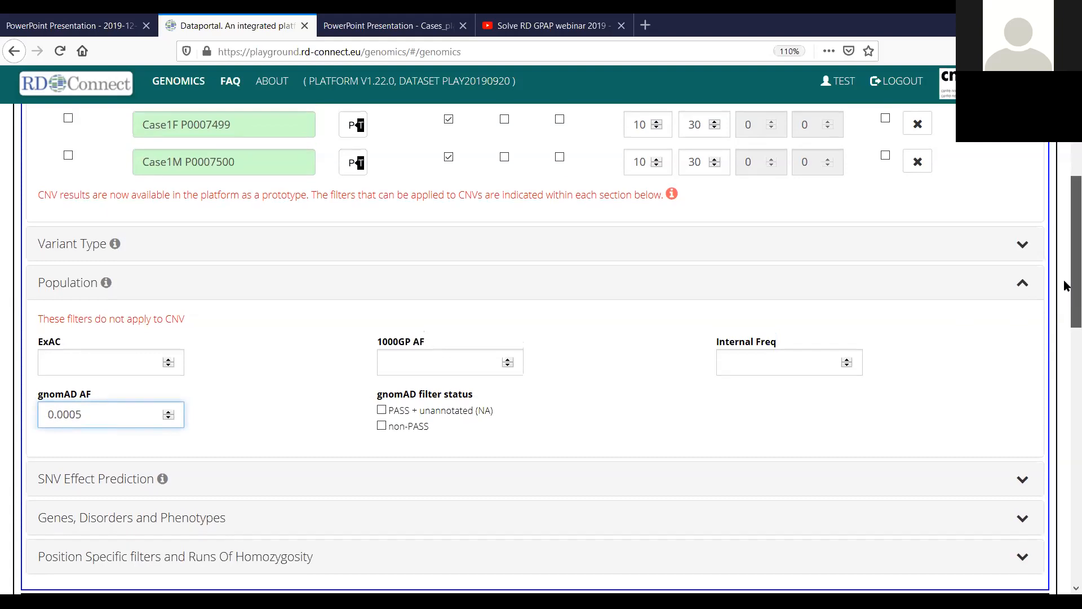
pyautogui.scroll(-5, 1065, 283)
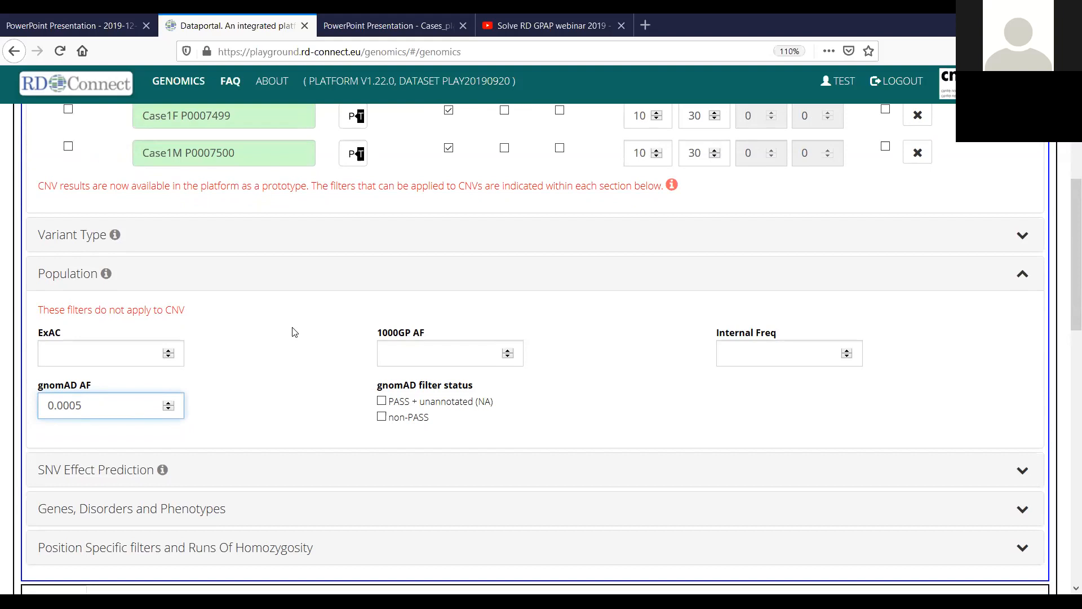
pyautogui.click(285, 363)
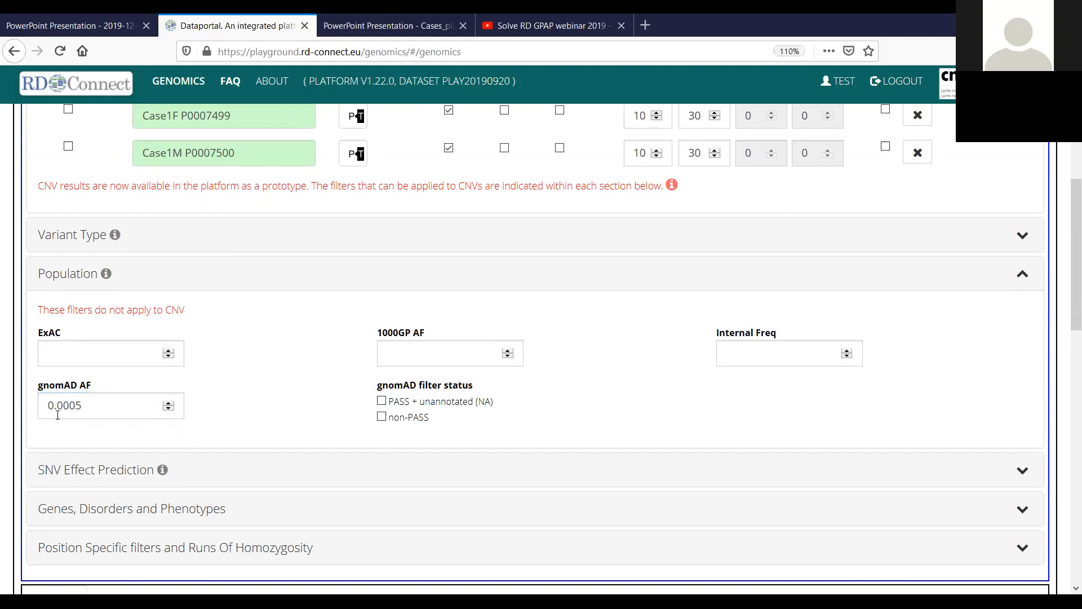
pyautogui.scroll(-1, 1065, 295)
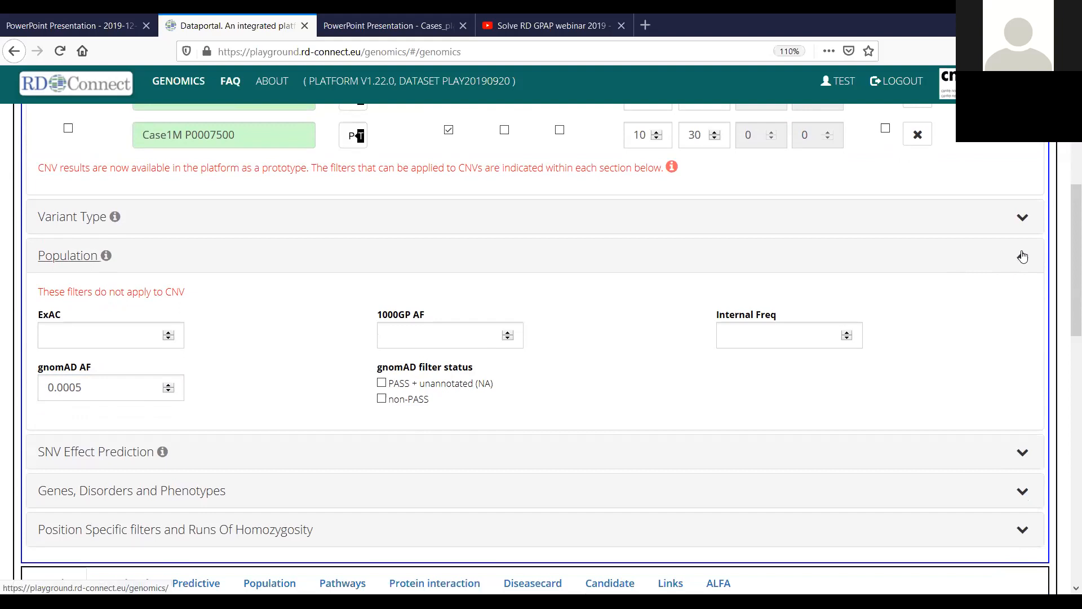
pyautogui.click(1020, 255)
# Examine the filters offered under SNV Effect Prediction and under Genes, Disorders and Phenotypes, leaving both sections collapsed
pyautogui.click(123, 298)
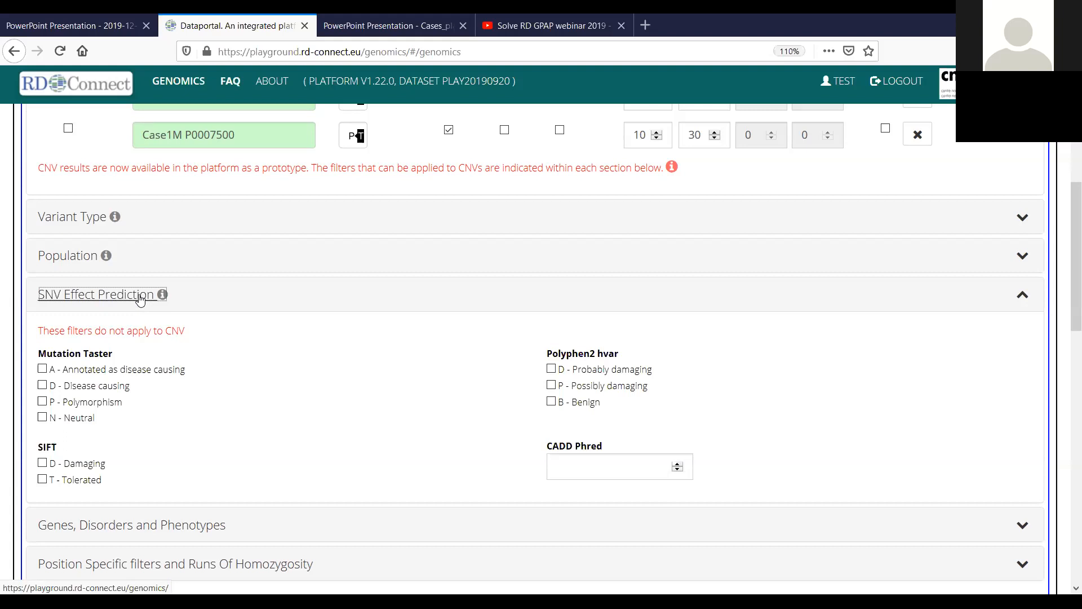
pyautogui.click(140, 296)
pyautogui.click(141, 333)
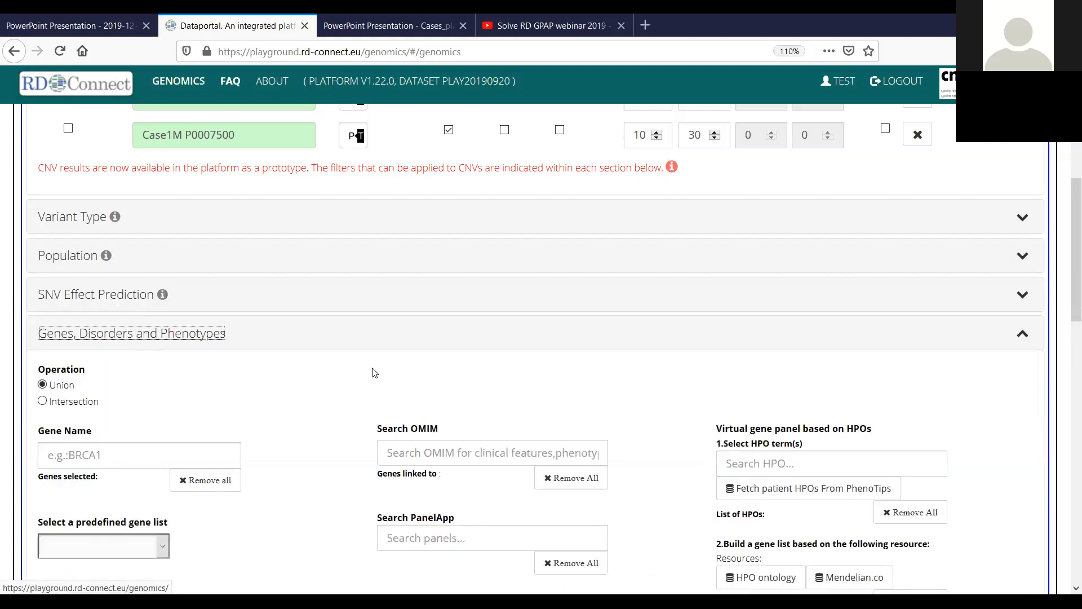
pyautogui.scroll(-5, 379, 387)
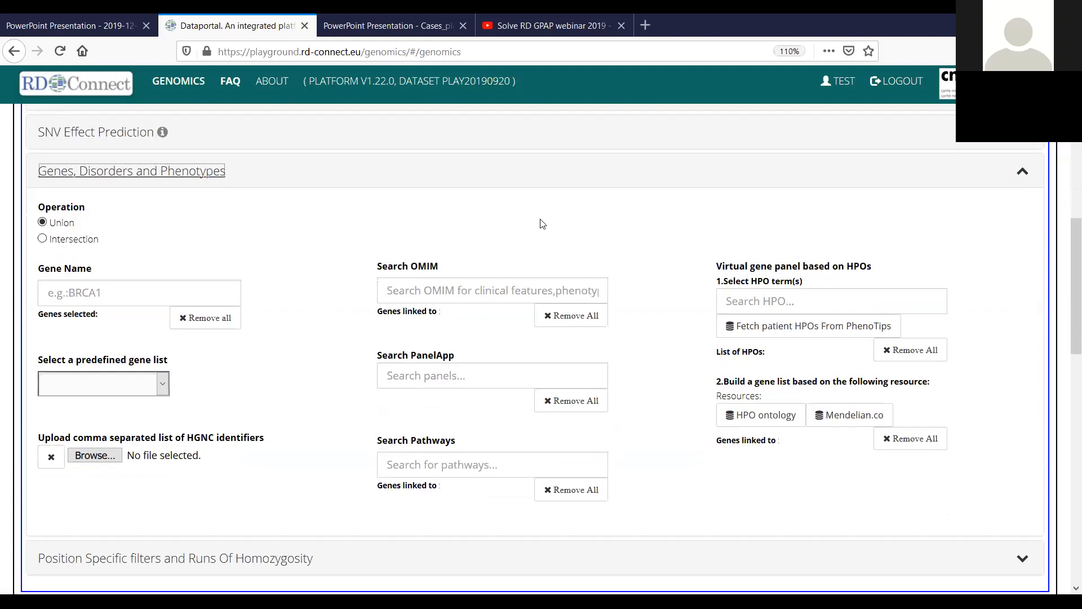
pyautogui.click(187, 177)
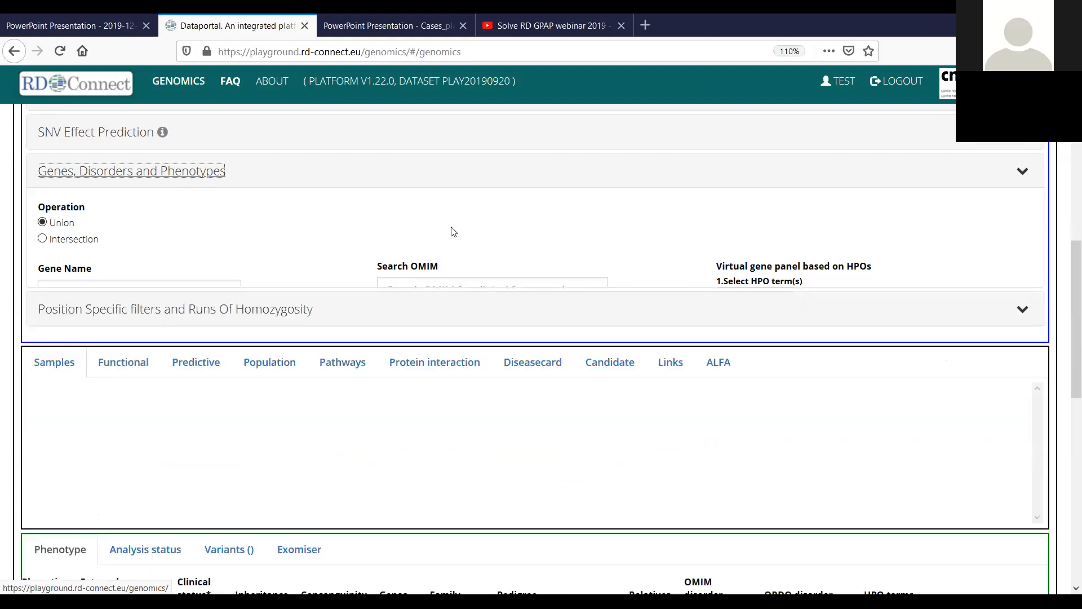
# Run the query with the chosen sample, variant class and population filters, and look through the resulting variants table
pyautogui.moveTo(1069, 400); pyautogui.dragTo(1065, 179)
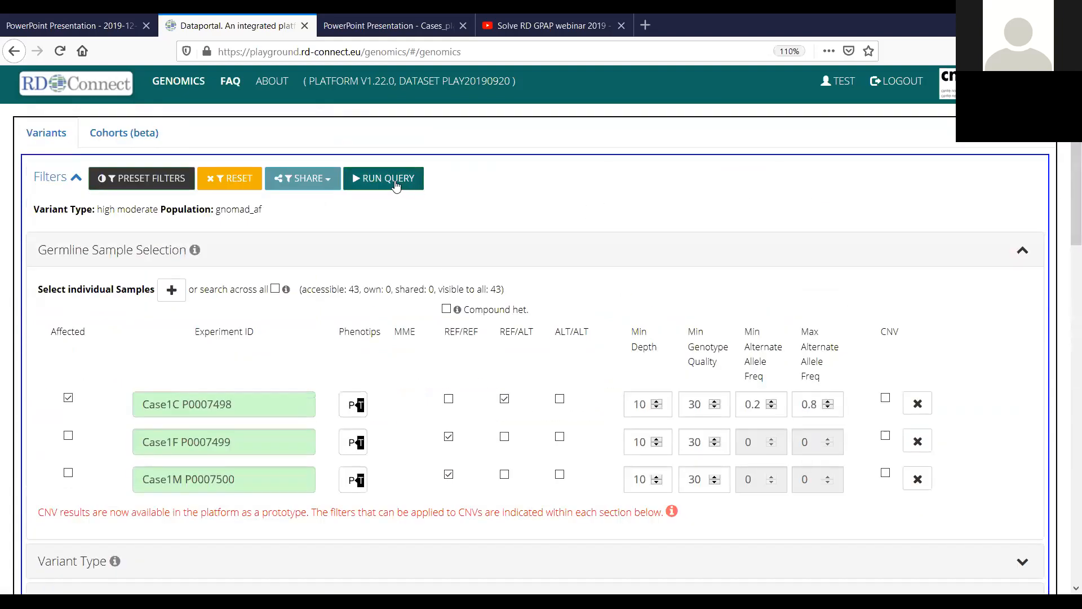
pyautogui.click(396, 180)
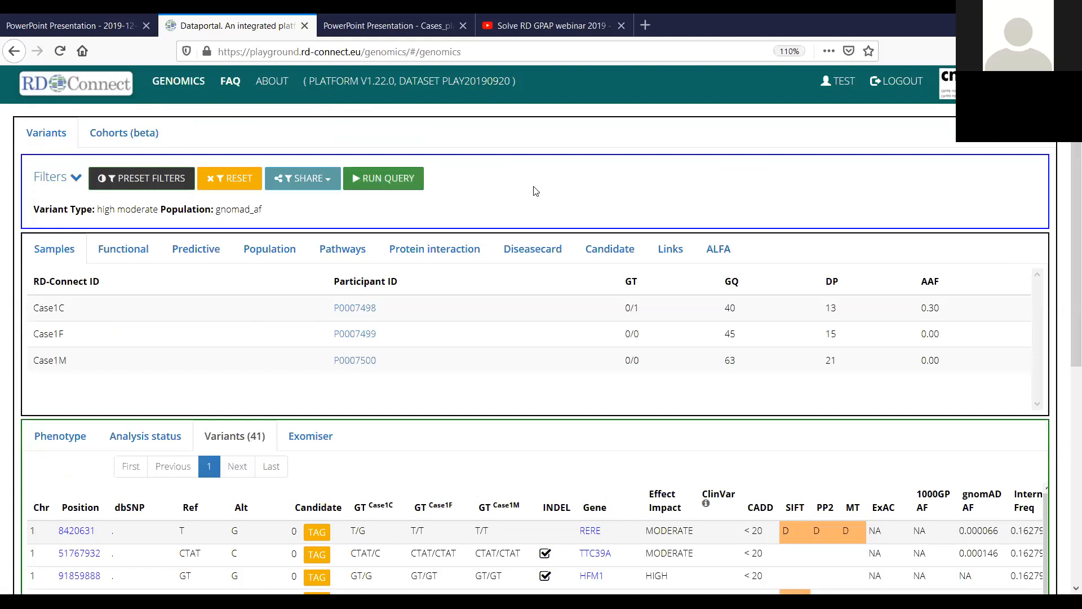
pyautogui.moveTo(1065, 212); pyautogui.dragTo(1062, 256)
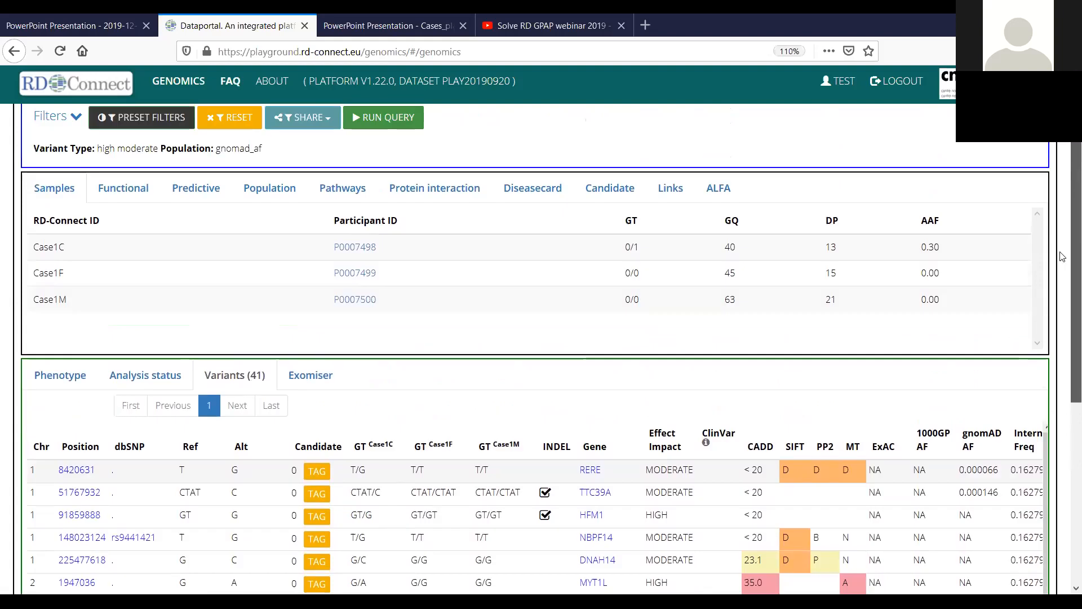
pyautogui.click(78, 123)
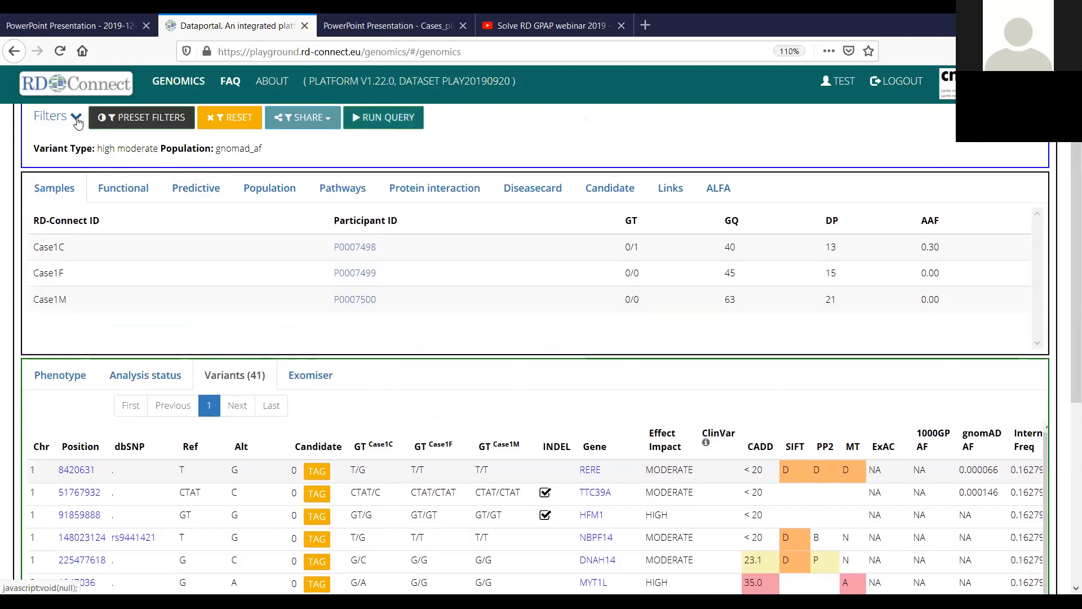
pyautogui.moveTo(1065, 276); pyautogui.dragTo(1063, 492)
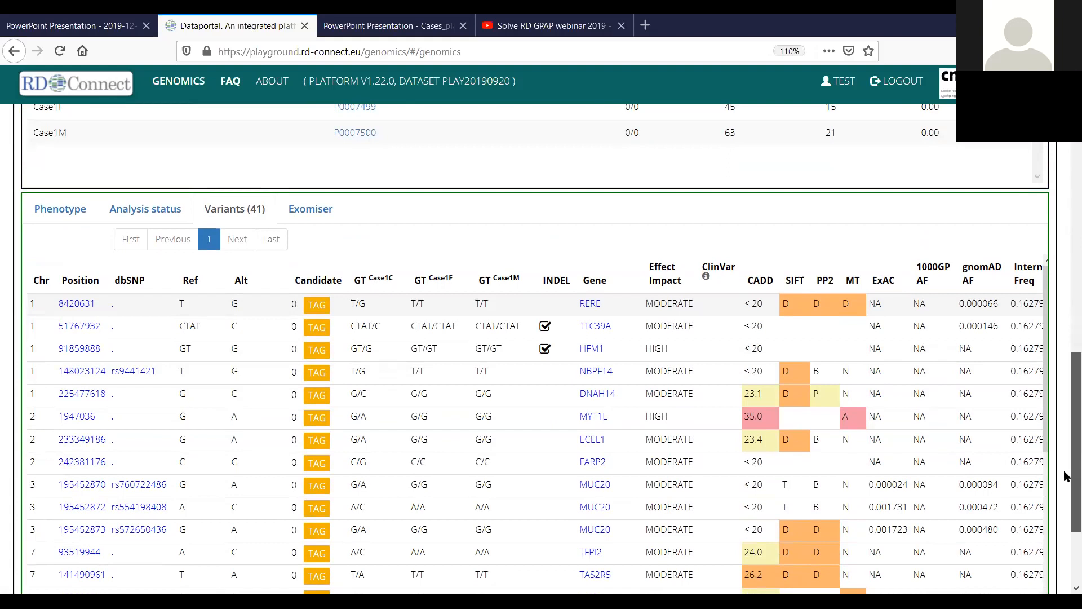
# Examine the filtered variants table from first to last row, including the genotype, effect impact, prediction and frequency columns
pyautogui.moveTo(1063, 470); pyautogui.dragTo(1064, 502)
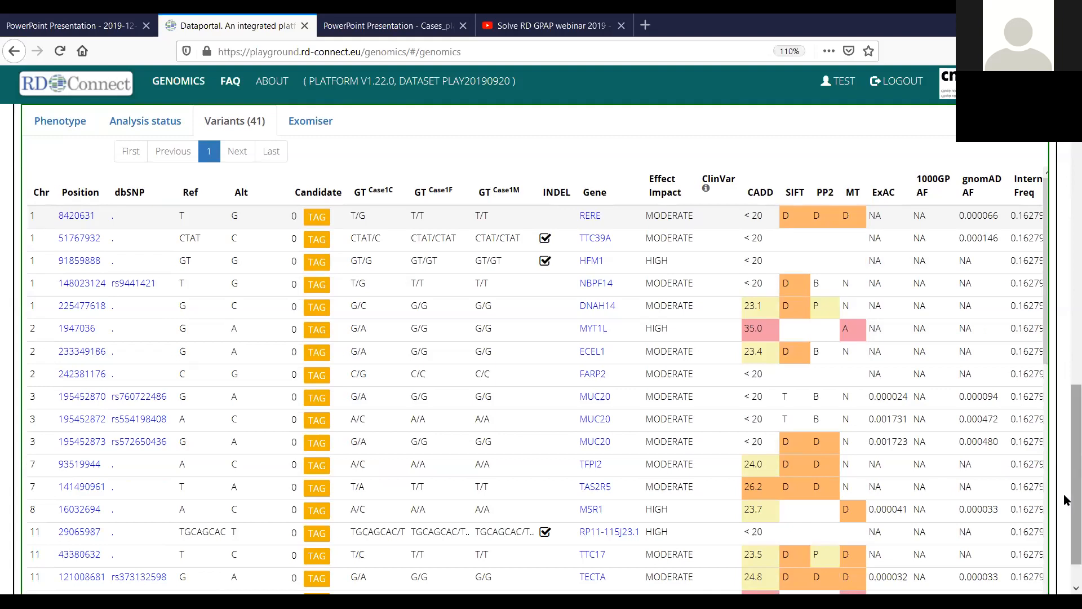
pyautogui.moveTo(1063, 493)
pyautogui.mouseDown()
pyautogui.moveTo(1064, 402)
pyautogui.moveTo(1065, 505)
pyautogui.mouseUp()
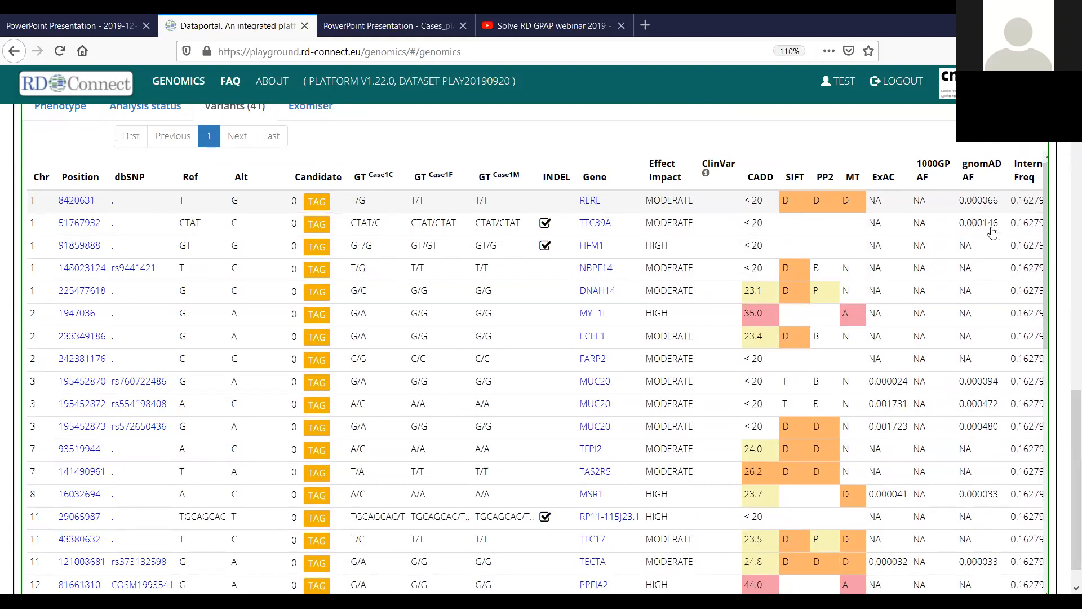
pyautogui.moveTo(1065, 449); pyautogui.dragTo(1065, 415)
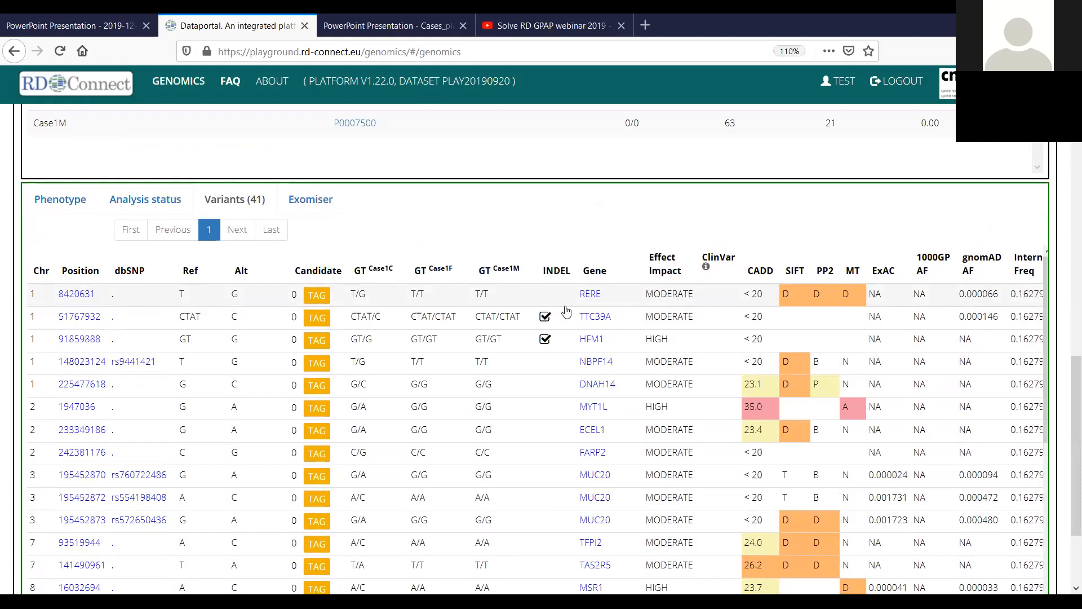
pyautogui.scroll(-1, 545, 319)
pyautogui.scroll(-3, 545, 319)
pyautogui.moveTo(1066, 434); pyautogui.dragTo(1067, 483)
pyautogui.scroll(-5, 734, 443)
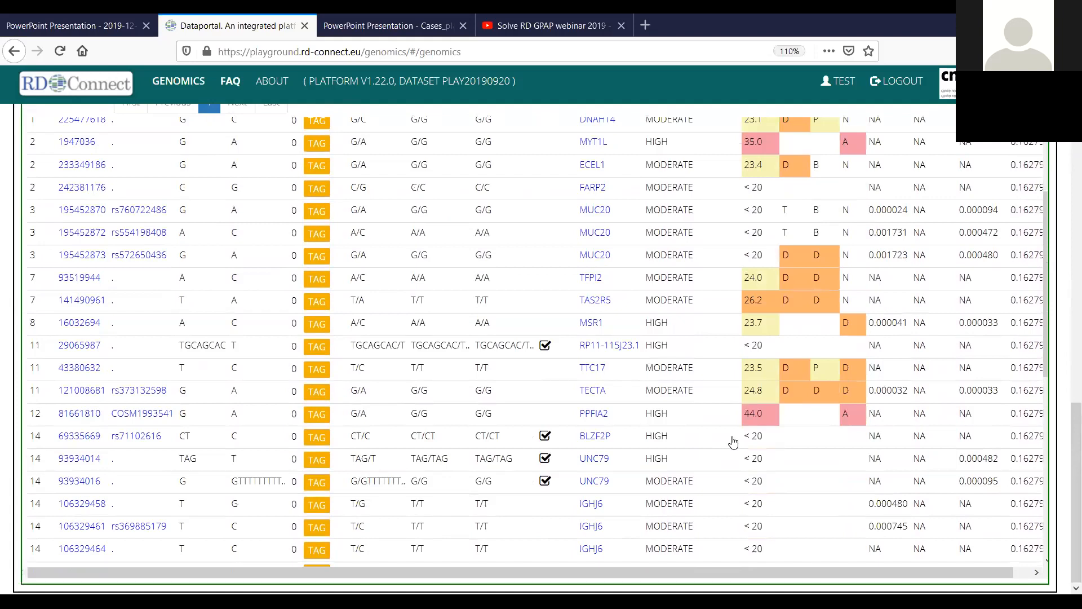
pyautogui.scroll(-7, 733, 443)
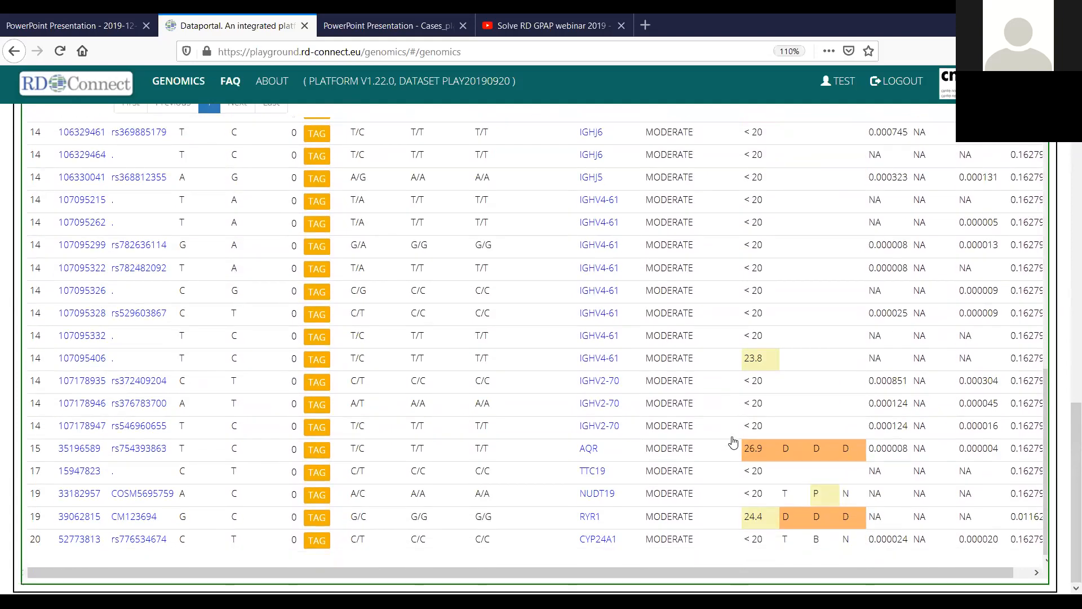
pyautogui.scroll(20, 733, 442)
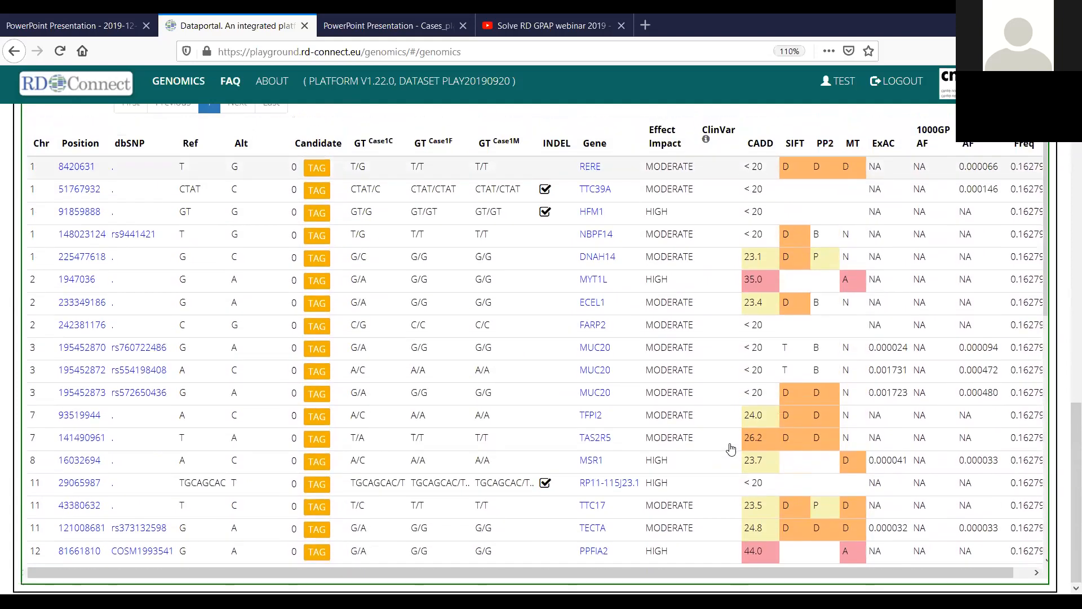
pyautogui.scroll(-3, 725, 446)
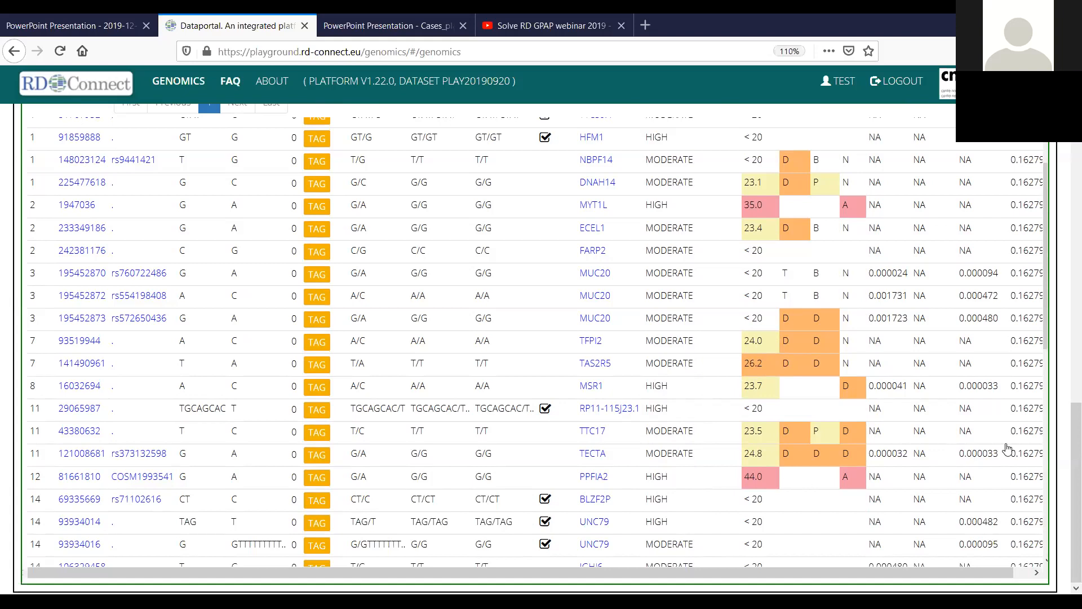
# Fetch the patient's HPO terms from PhenoTips and build a virtual gene panel from them using the HPO ontology
pyautogui.moveTo(1065, 486); pyautogui.dragTo(1062, 225)
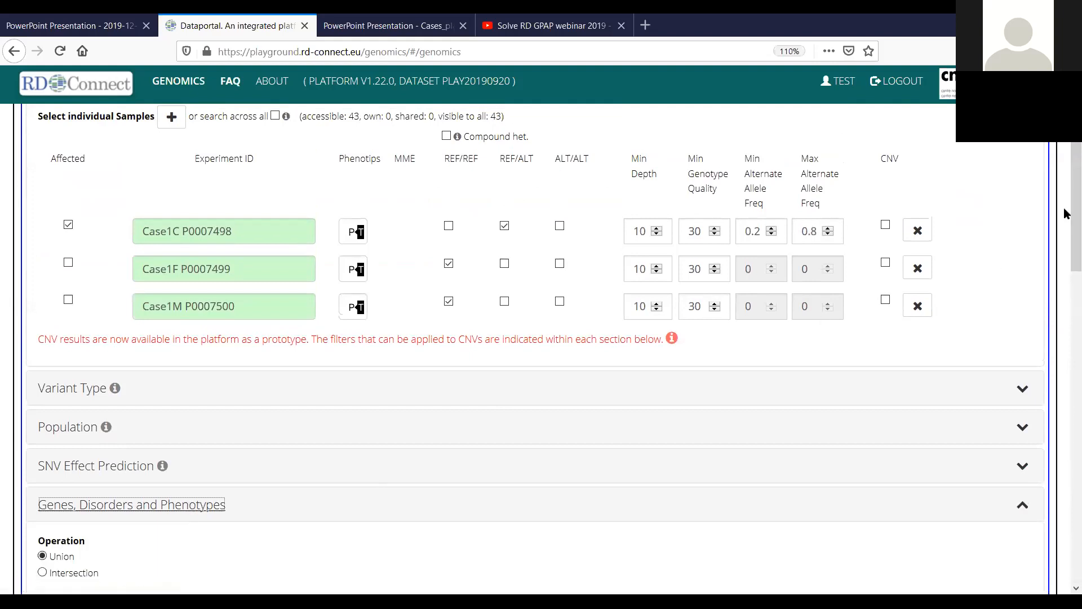
pyautogui.moveTo(1066, 213); pyautogui.dragTo(1067, 324)
pyautogui.scroll(-2, 1065, 324)
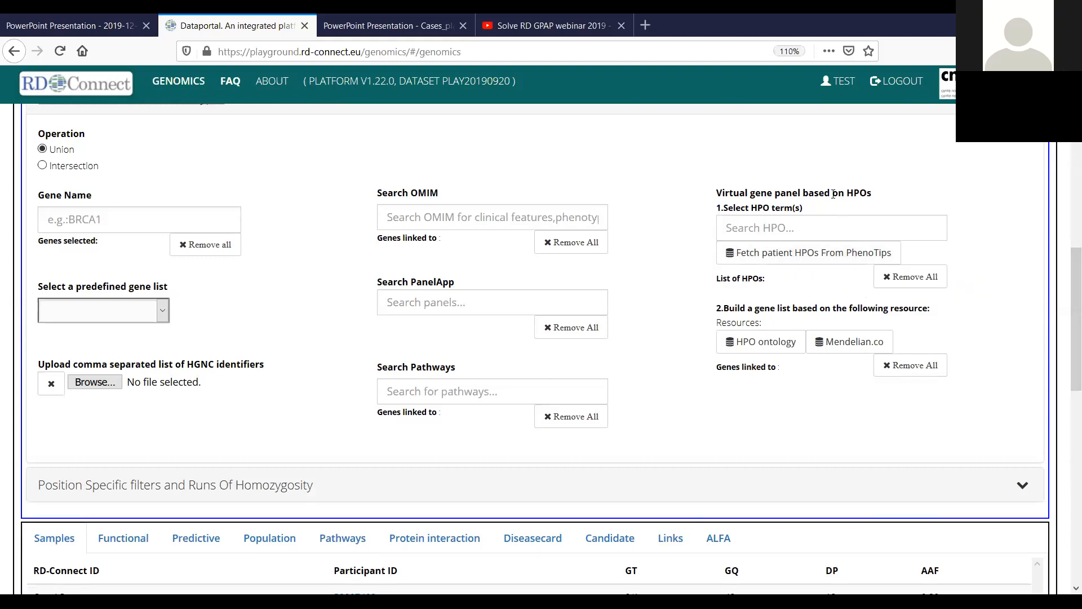
pyautogui.click(806, 257)
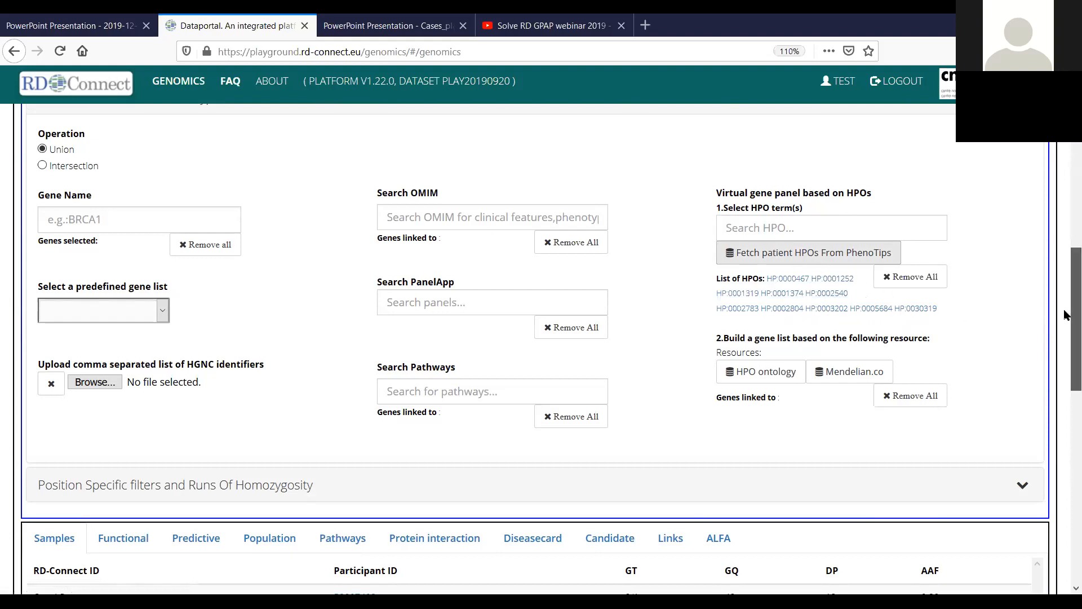
pyautogui.scroll(-1, 1068, 314)
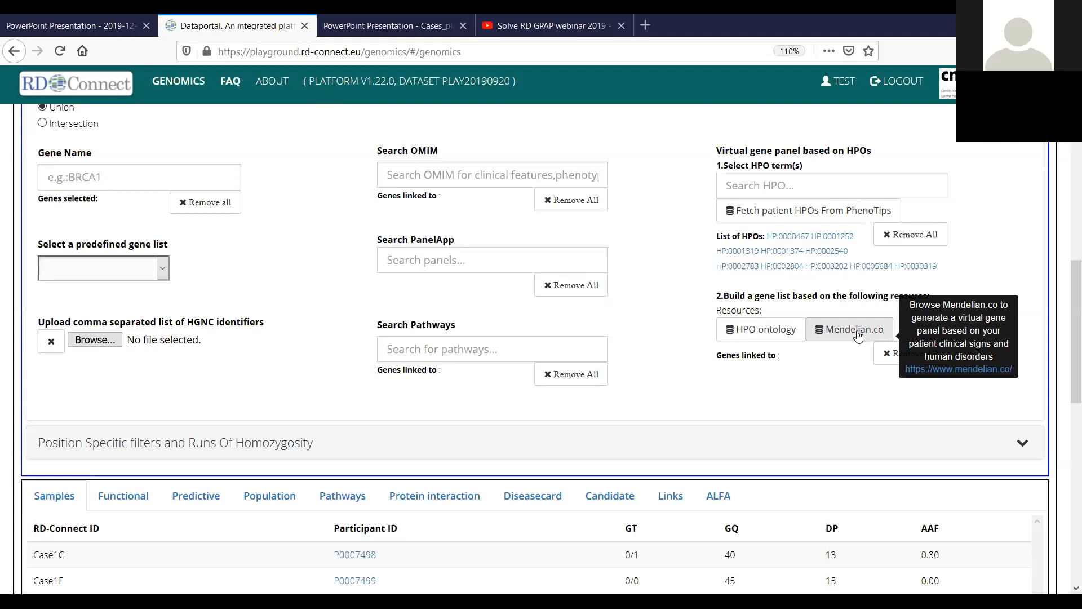
pyautogui.click(777, 333)
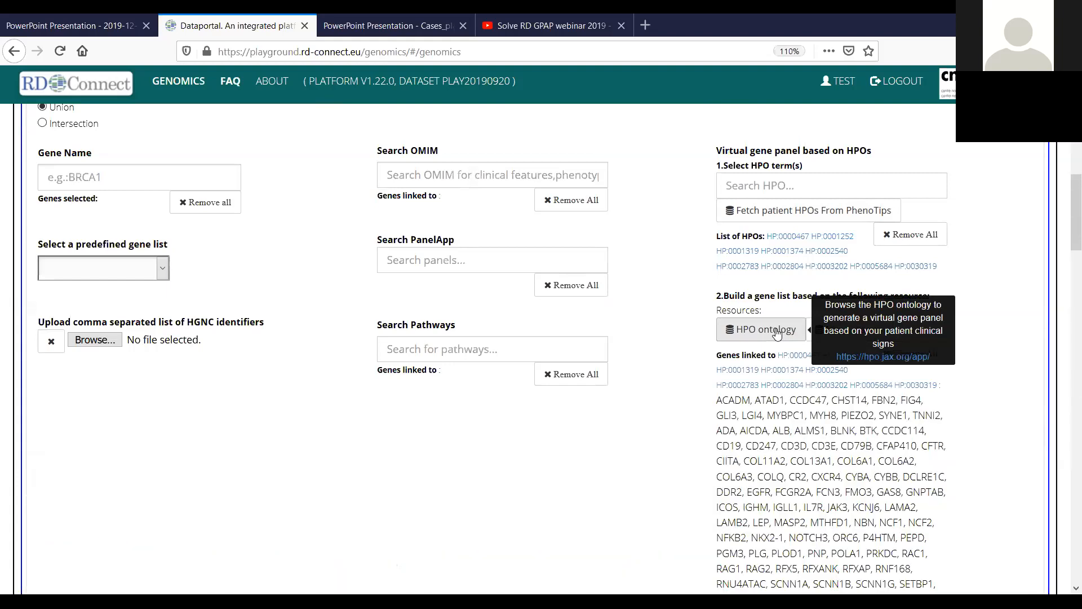
pyautogui.moveTo(1066, 194); pyautogui.dragTo(1067, 220)
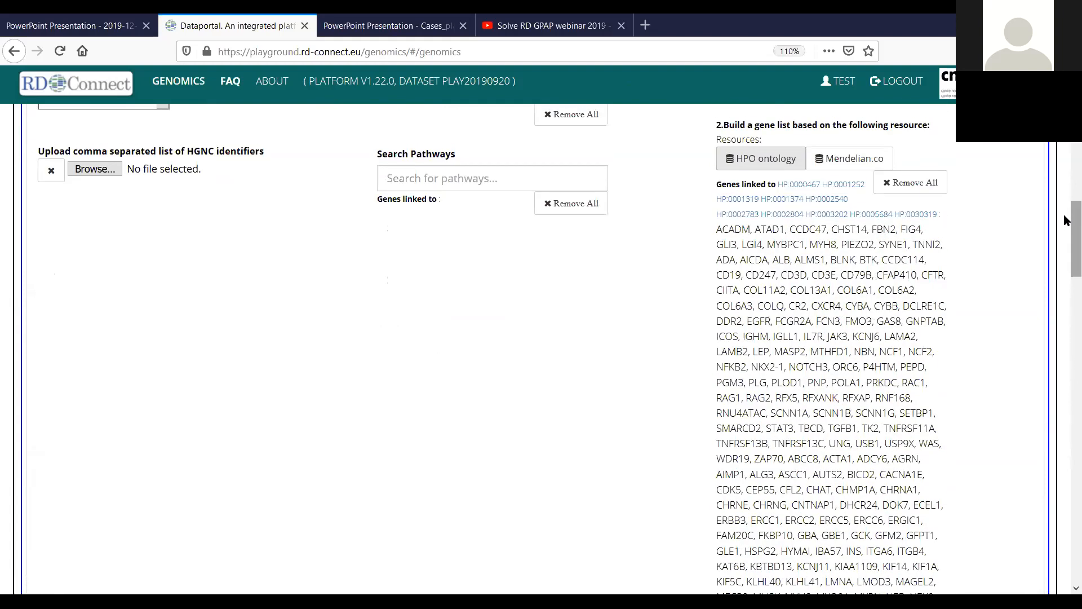
# Show the trio's phenotype data and examine the pedigree and HPO terms recorded for Case1C
pyautogui.moveTo(1065, 219); pyautogui.dragTo(1066, 515)
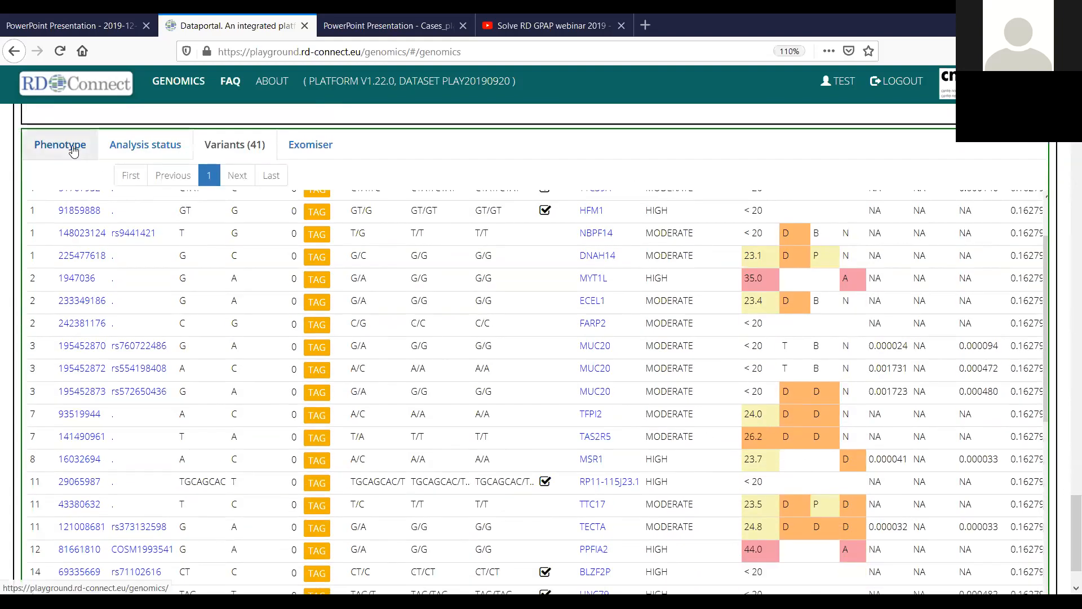
pyautogui.click(71, 144)
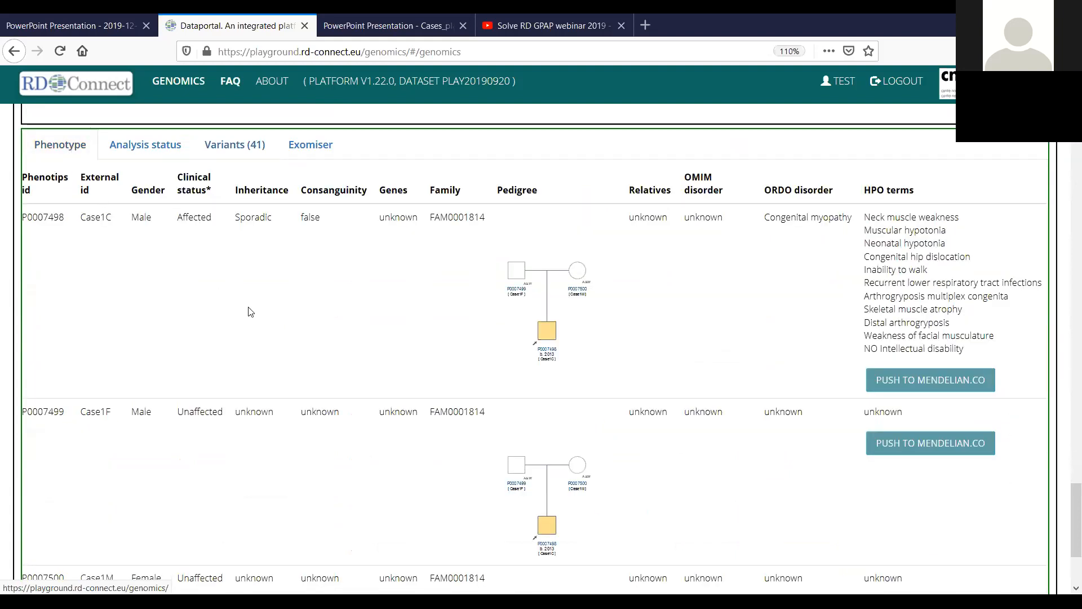
pyautogui.moveTo(545, 355)
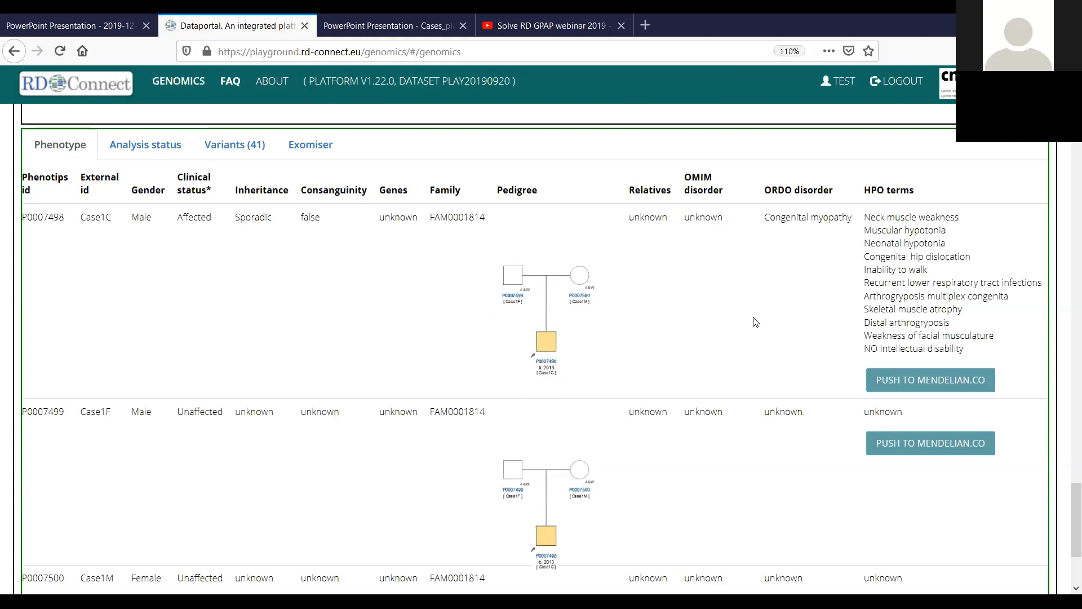
pyautogui.scroll(-3, 732, 395)
pyautogui.scroll(6, 739, 421)
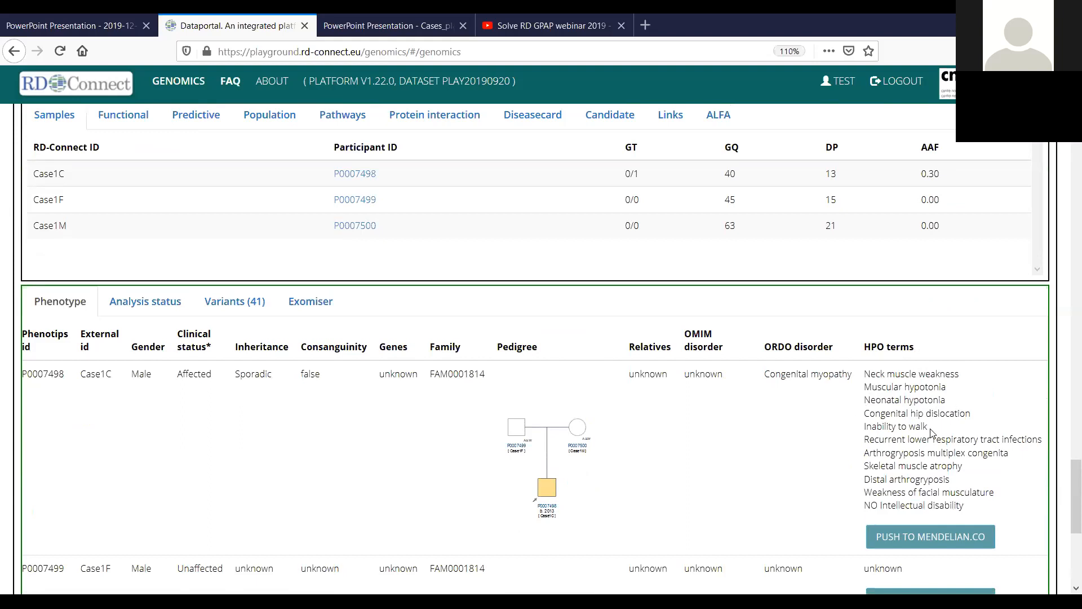
pyautogui.moveTo(928, 427); pyautogui.dragTo(897, 428)
# Review the generated HPO gene list and rerun the query with that gene panel applied
pyautogui.moveTo(1064, 510); pyautogui.dragTo(1064, 226)
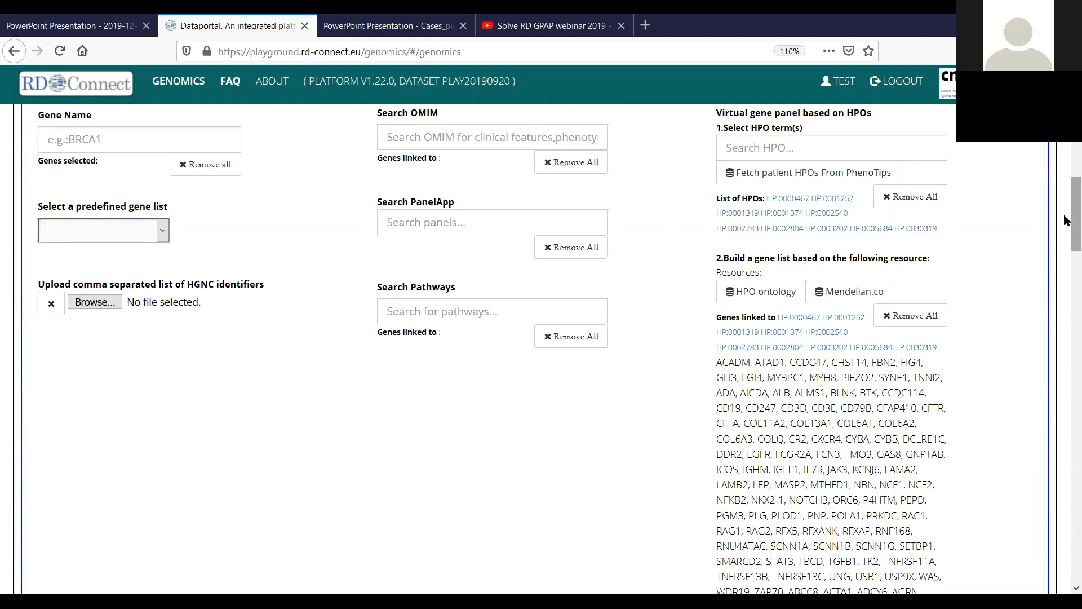
pyautogui.moveTo(1065, 218); pyautogui.dragTo(1064, 241)
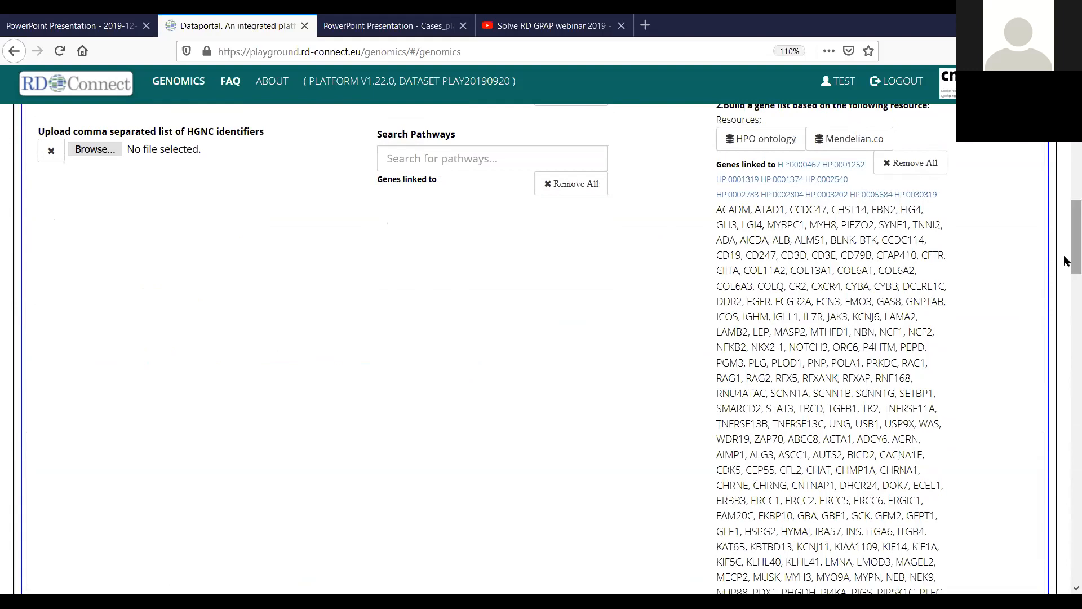
pyautogui.moveTo(1069, 251); pyautogui.dragTo(1066, 127)
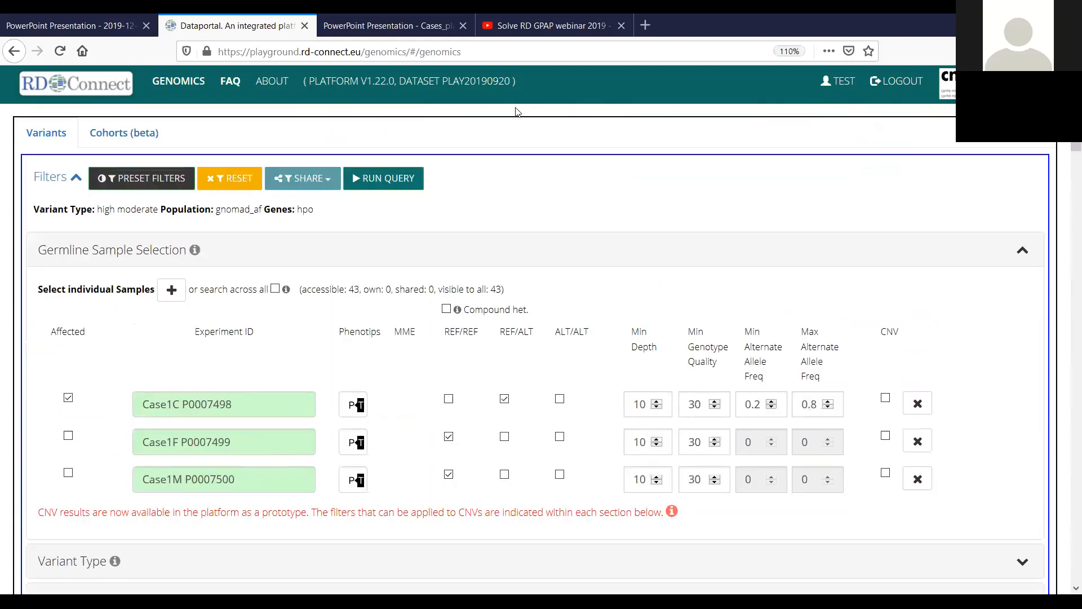
pyautogui.click(387, 178)
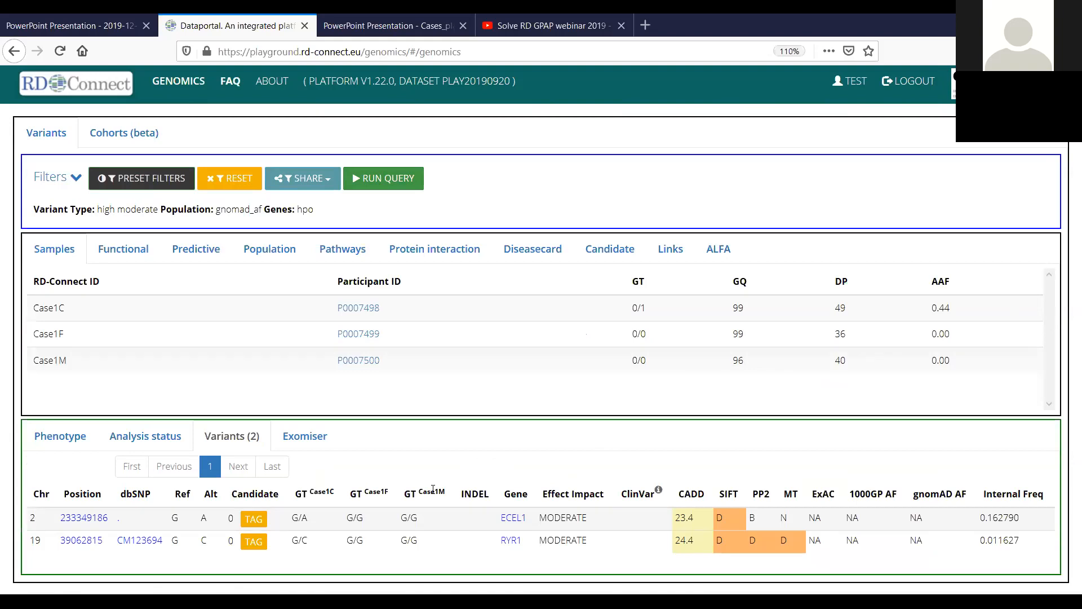
# Look up the ECEL1 gene in OMIM and check the inheritance mode of its associated phenotype
pyautogui.click(519, 523)
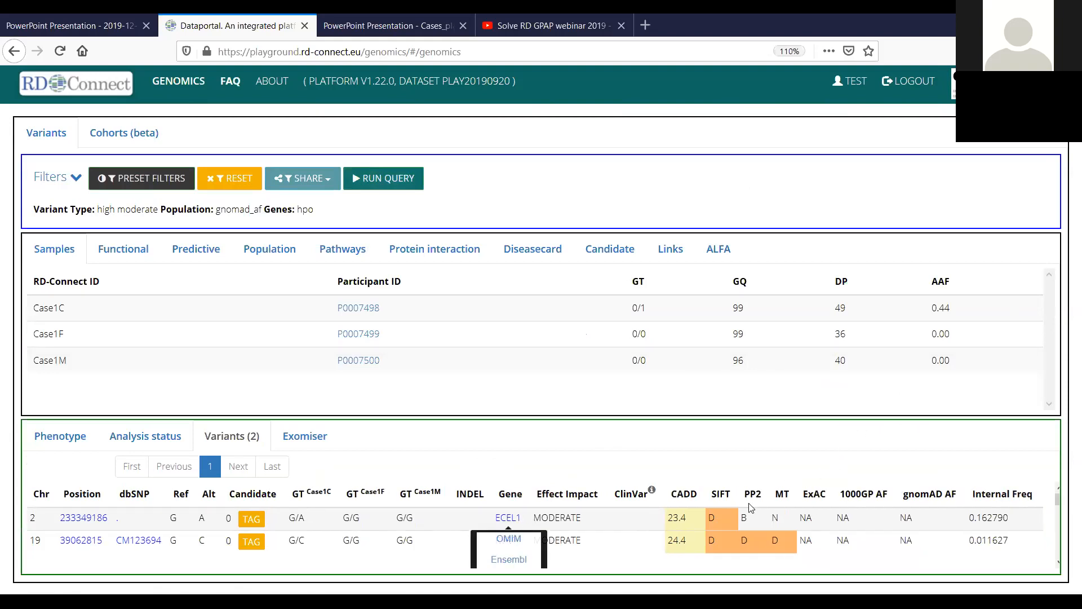
pyautogui.scroll(-5, 850, 535)
pyautogui.scroll(5, 885, 528)
pyautogui.click(566, 483)
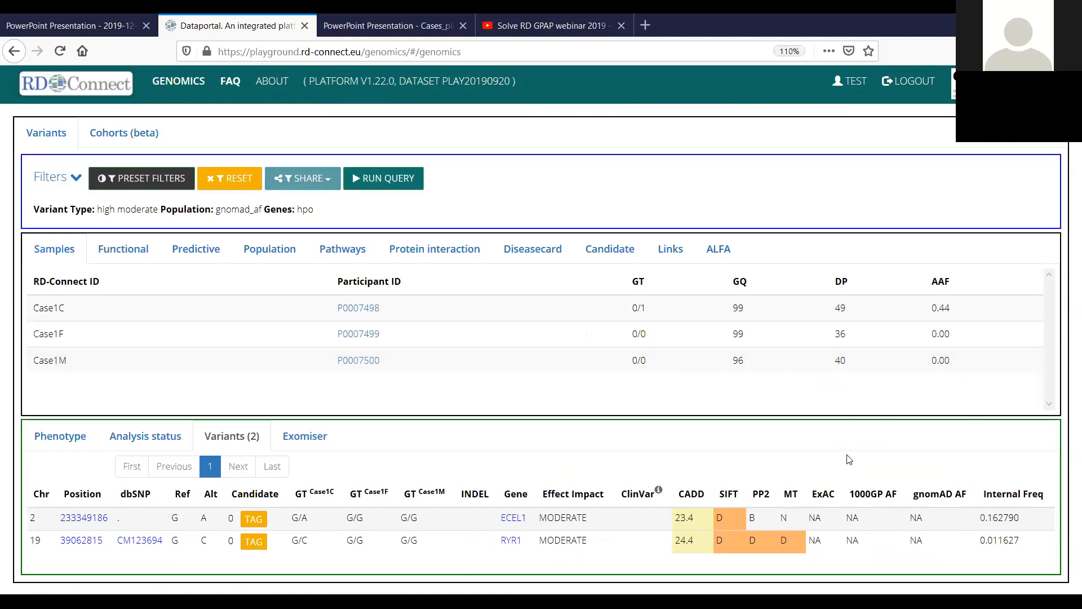
pyautogui.click(515, 518)
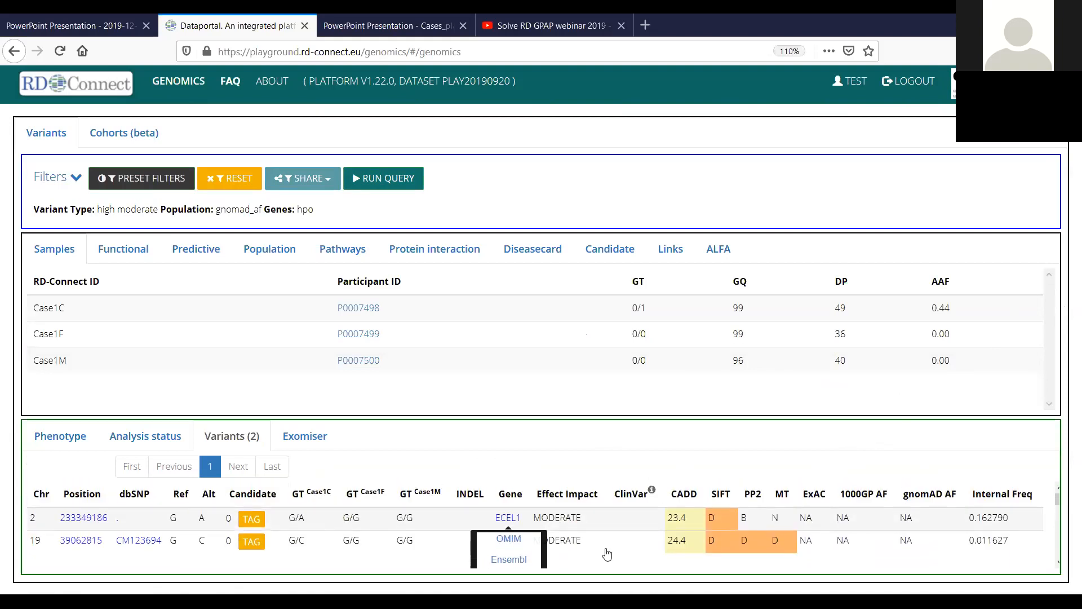
pyautogui.click(511, 540)
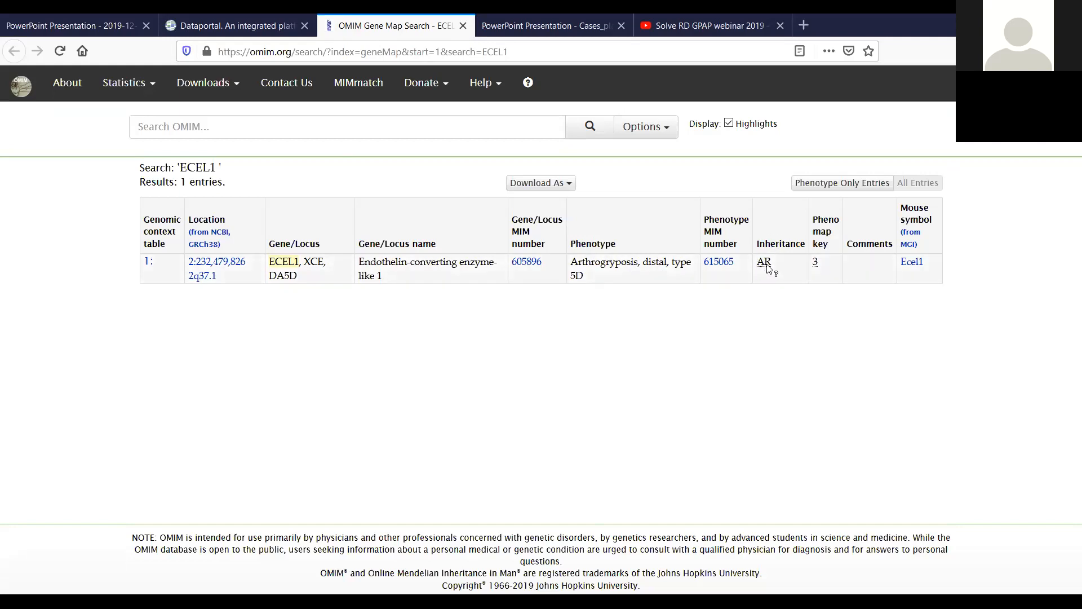
pyautogui.moveTo(768, 268)
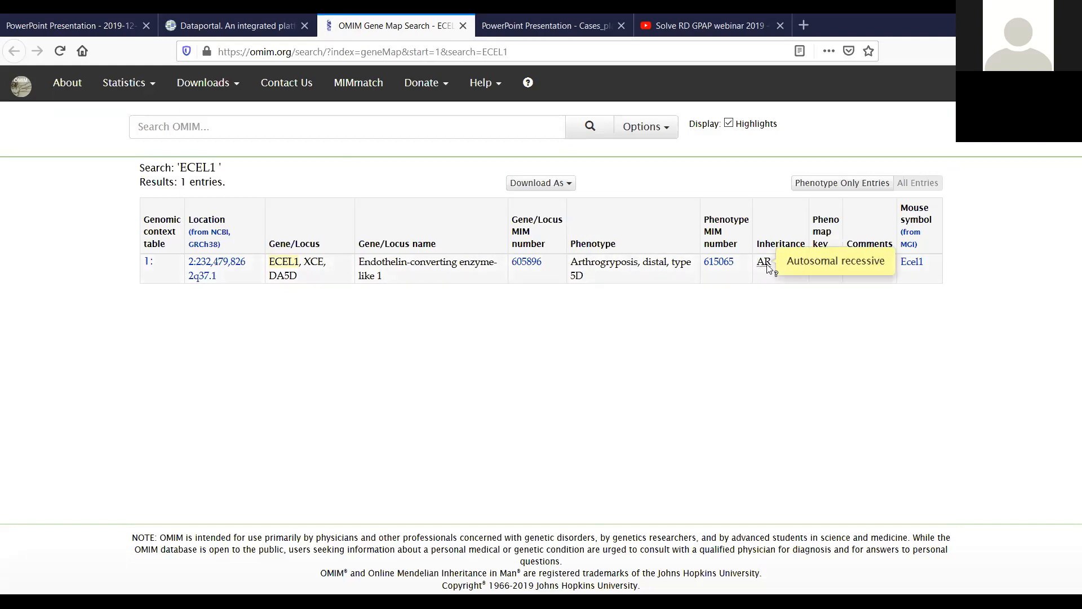
# Return to the RD-Connect results, look up the RYR1 gene in OMIM and highlight its Central core disease phenotype
pyautogui.click(265, 27)
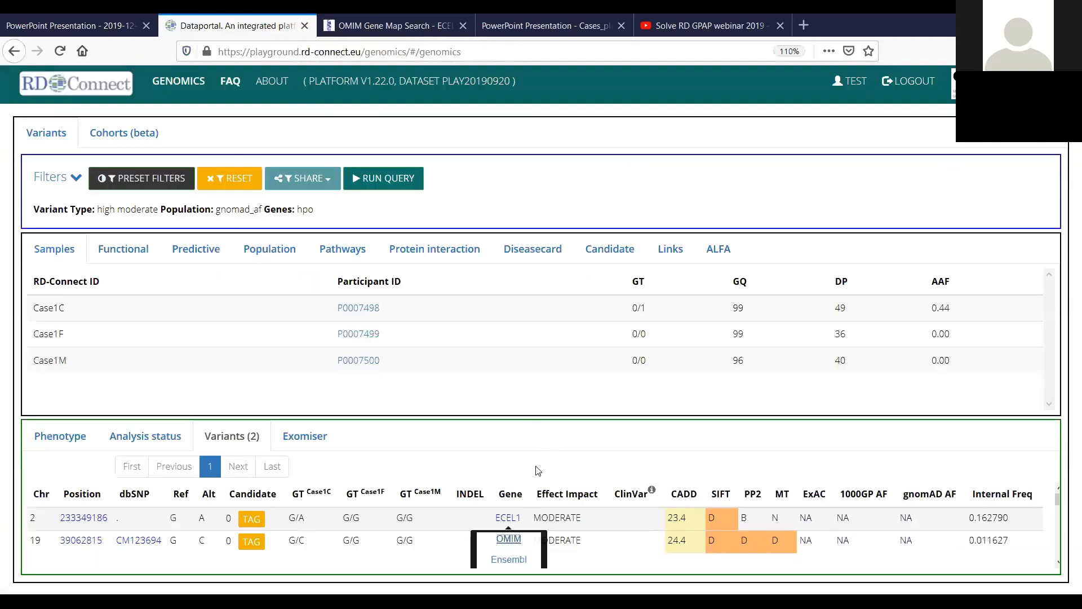
pyautogui.click(536, 489)
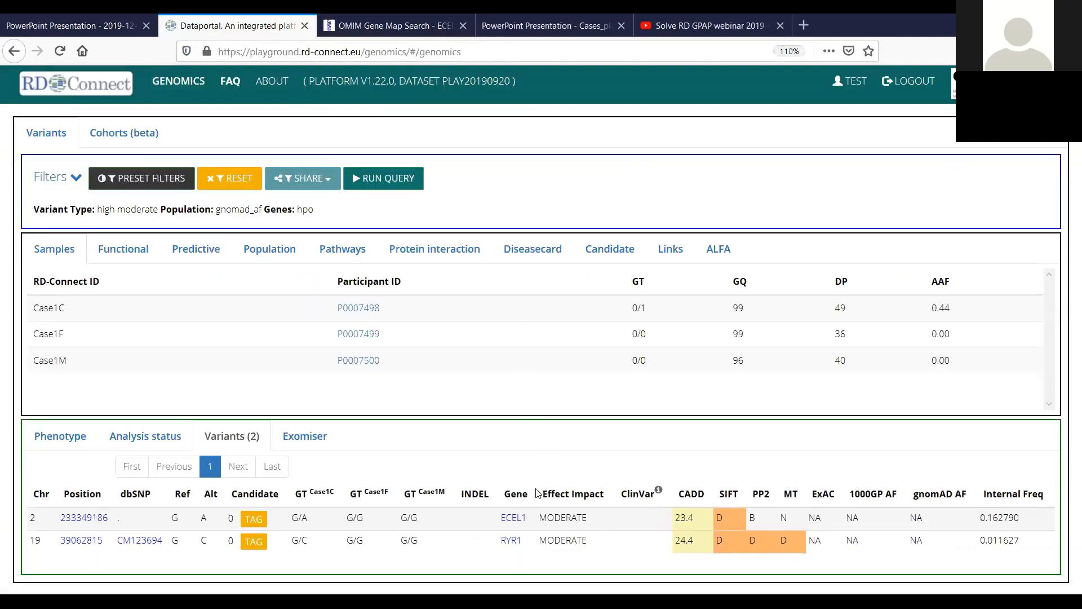
pyautogui.click(513, 542)
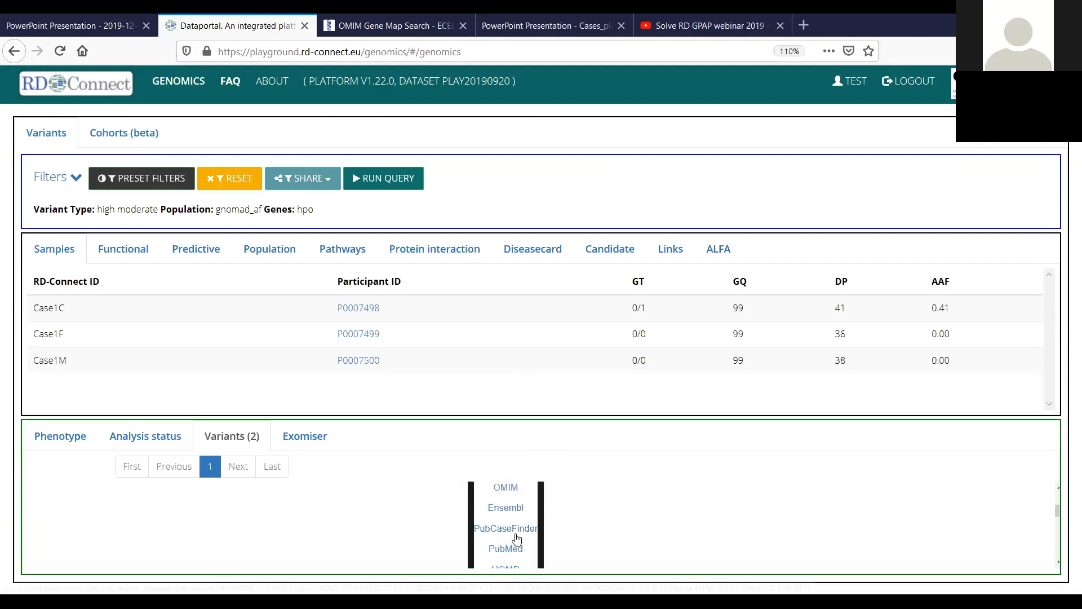
pyautogui.click(512, 492)
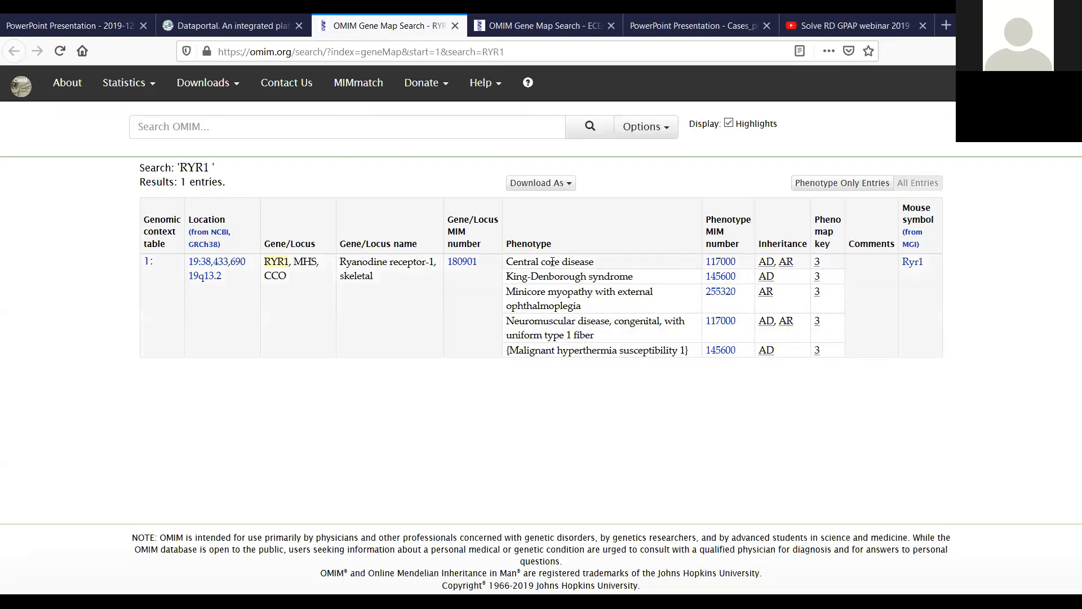
pyautogui.moveTo(597, 266); pyautogui.dragTo(506, 263)
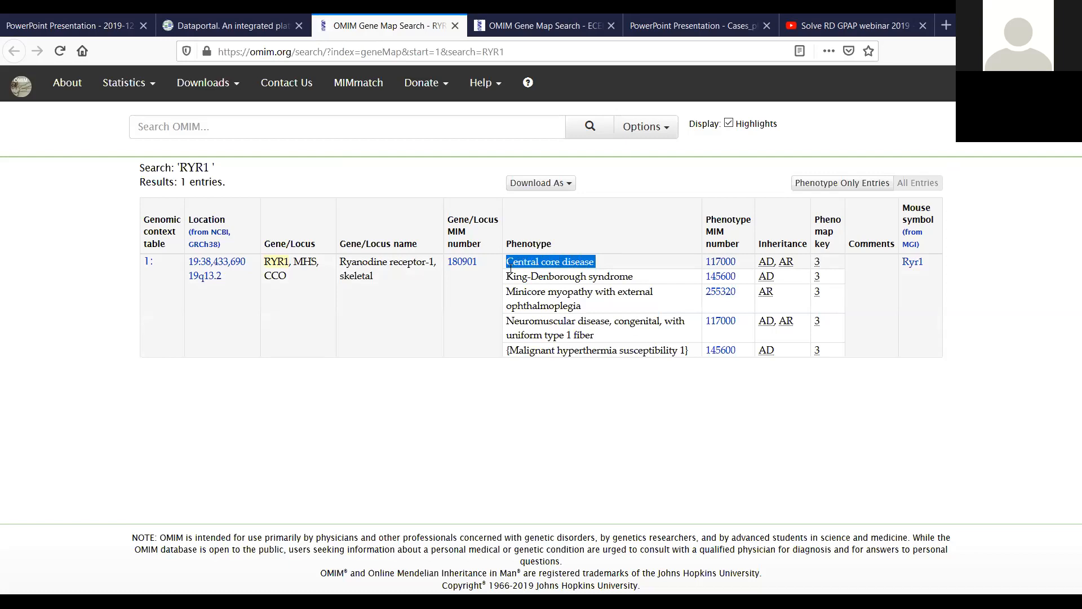
pyautogui.click(548, 417)
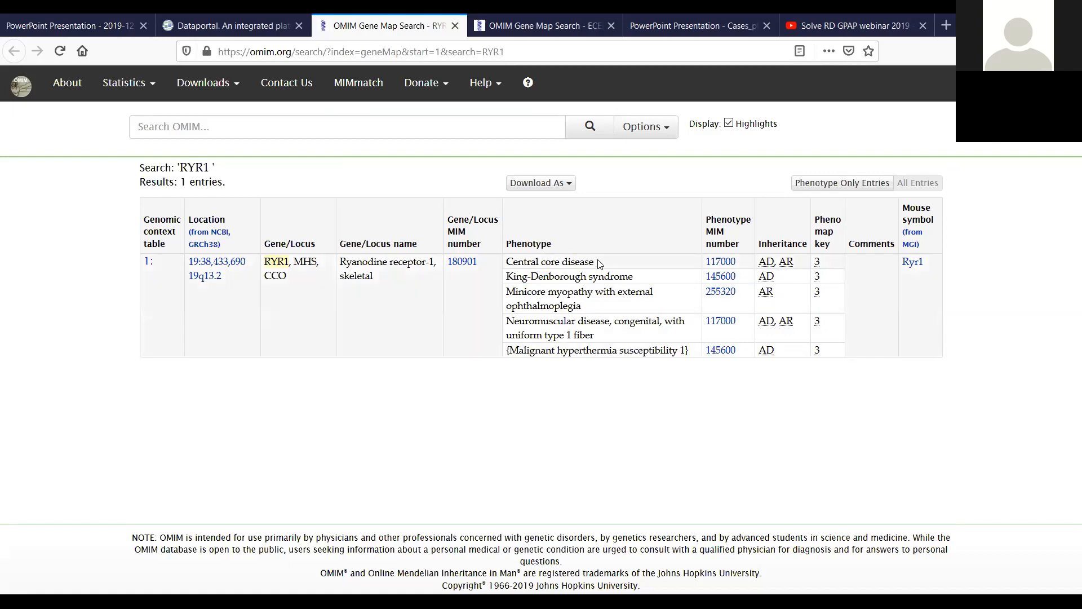
pyautogui.moveTo(598, 263); pyautogui.dragTo(505, 263)
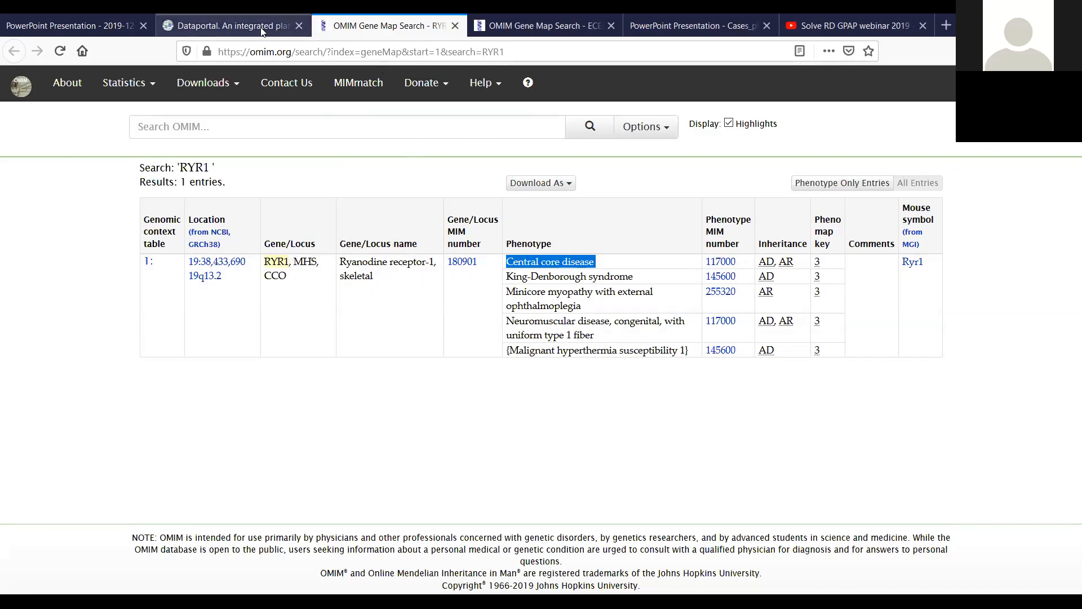
# Switch back to the RD-Connect platform and show the functional annotations of the RYR1 variant's transcripts
pyautogui.click(231, 25)
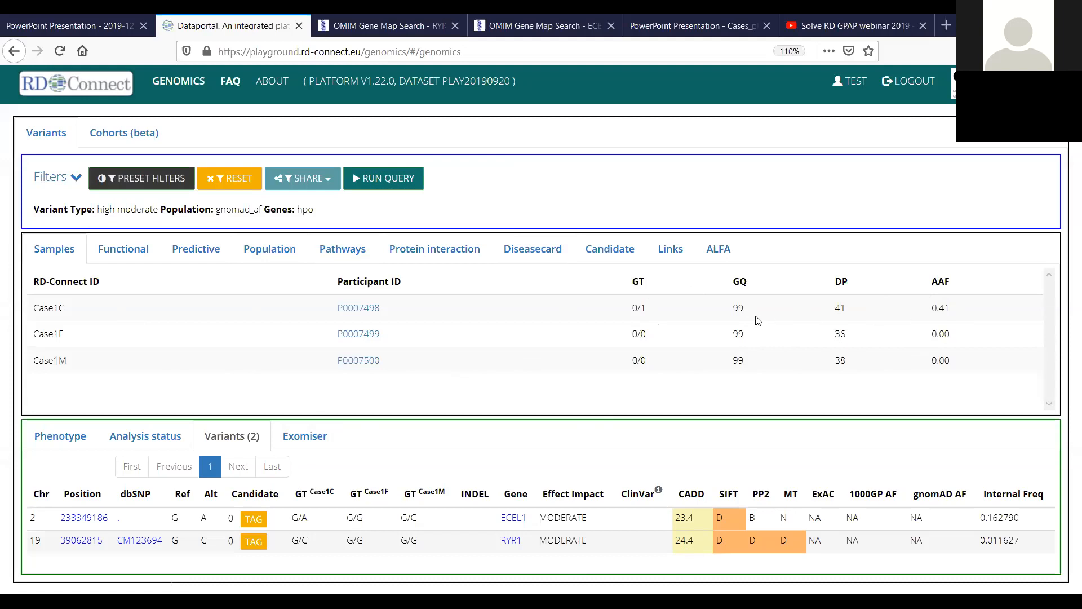
pyautogui.click(137, 254)
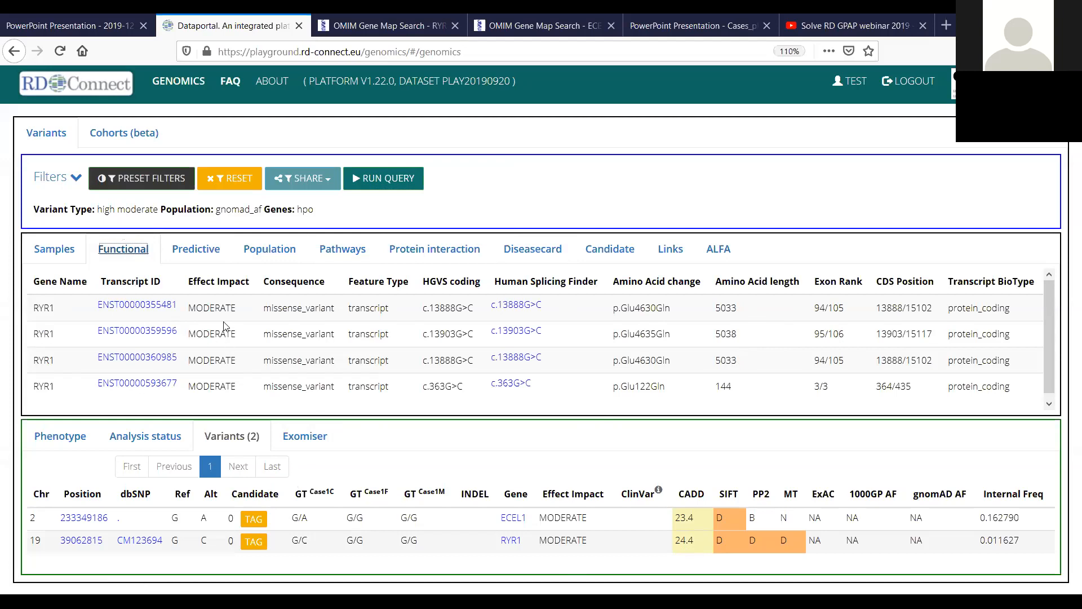
# Review the RYR1 variant's transcript annotations, pathogenicity prediction scores and population frequencies
pyautogui.scroll(-1, 220, 322)
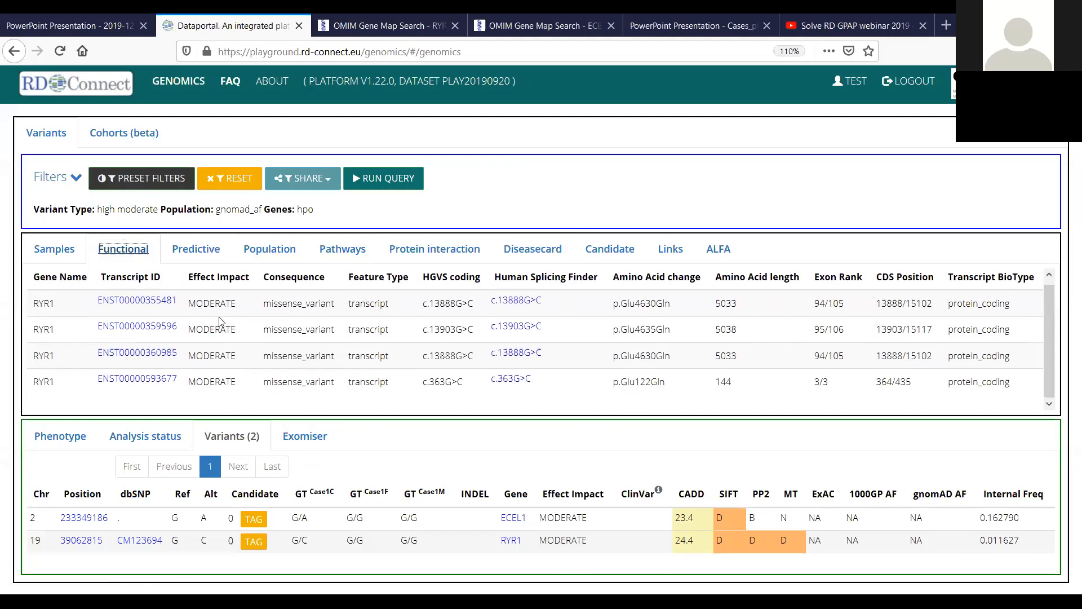
pyautogui.scroll(1, 220, 322)
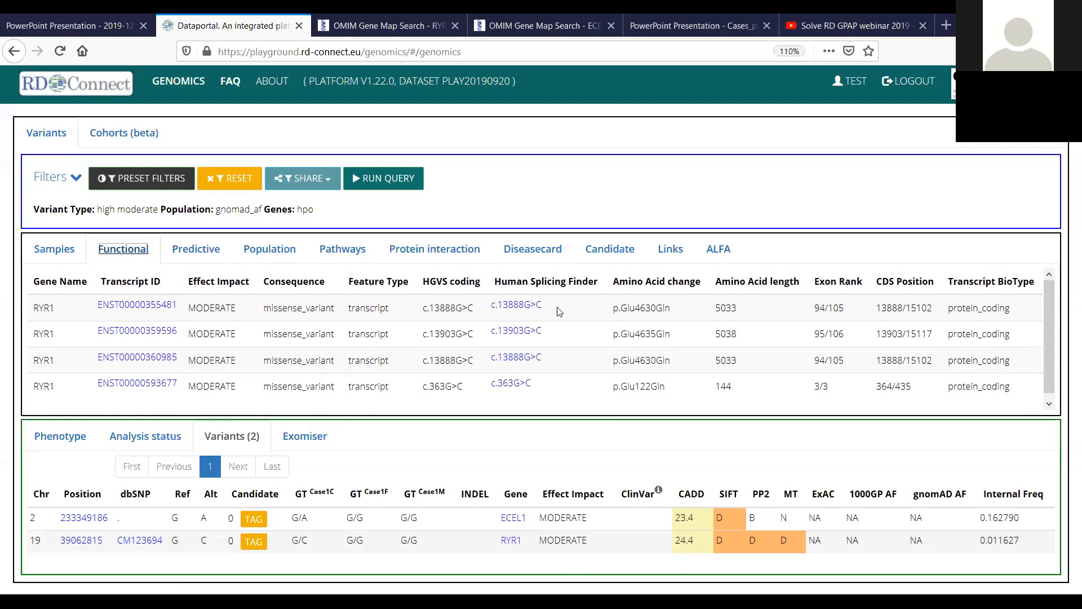
pyautogui.click(197, 249)
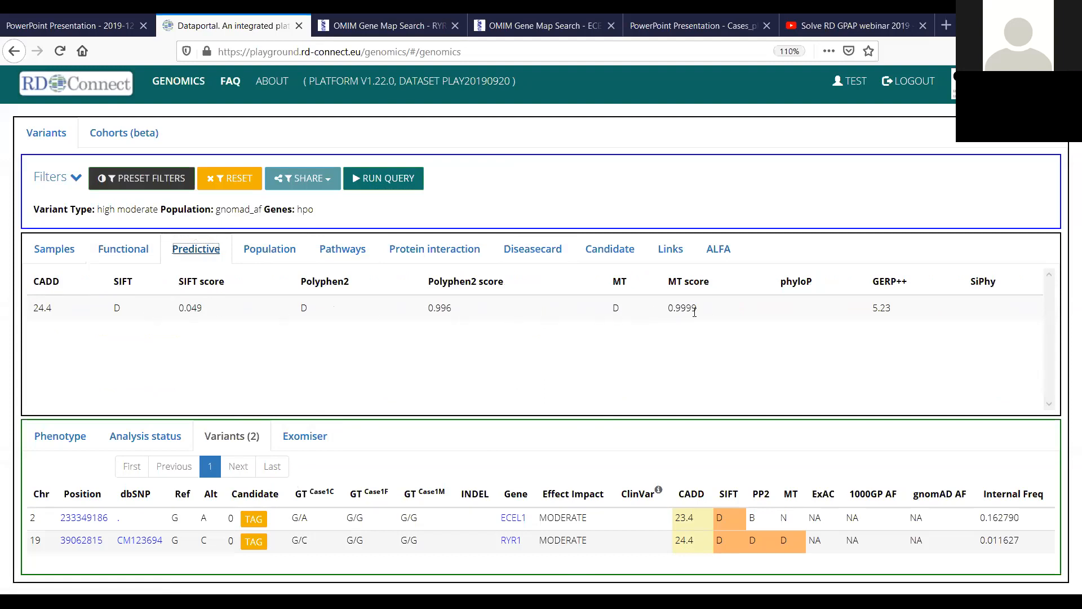
pyautogui.click(262, 255)
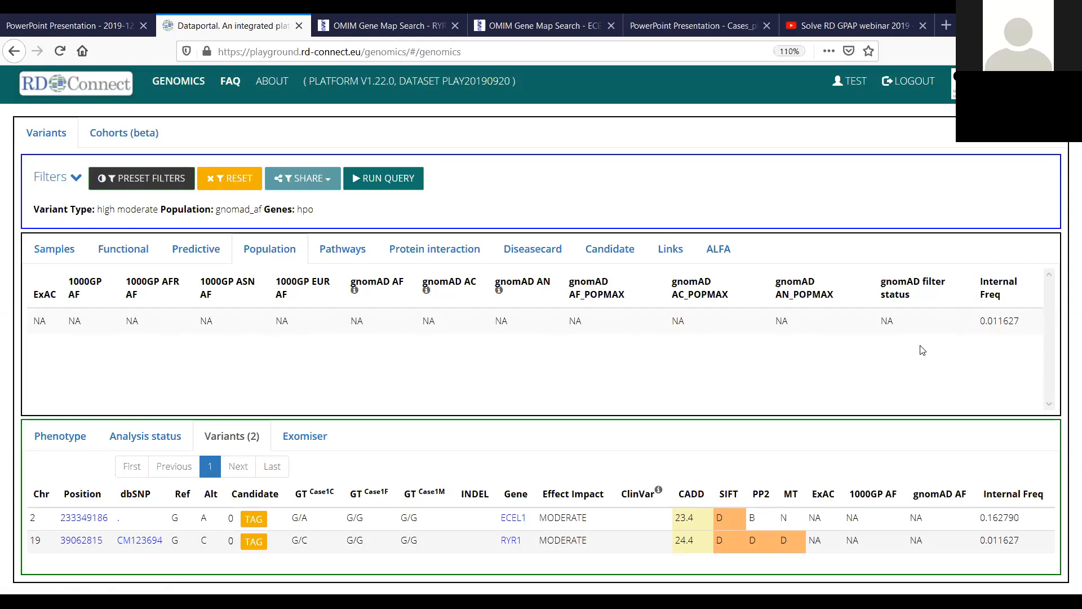
# List the pathways linked to RYR1 and view the Reactome Cardiac conduction pathway on a separate page
pyautogui.click(345, 254)
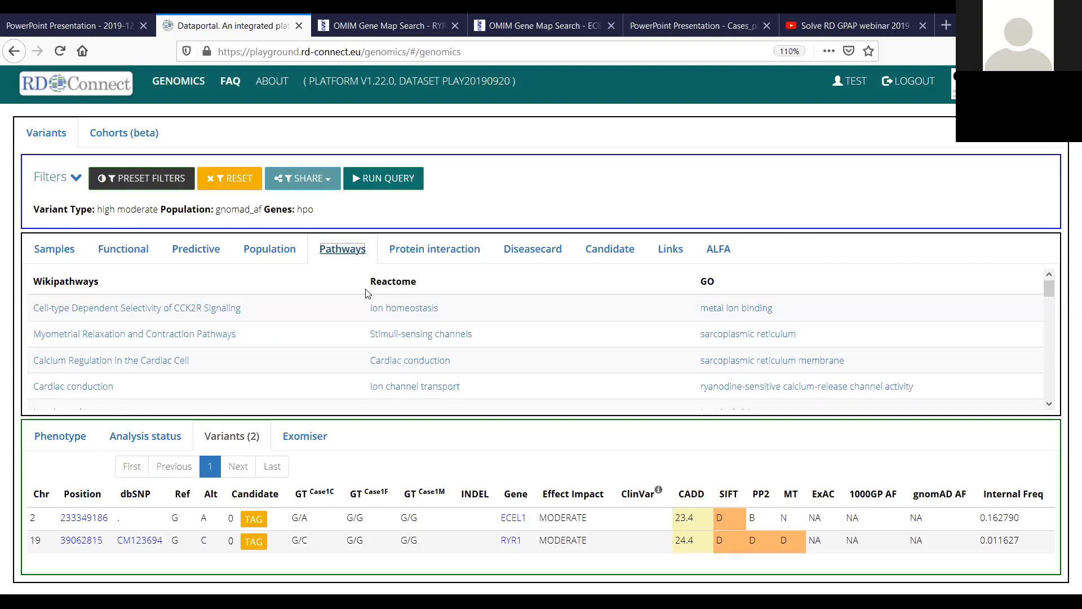
pyautogui.rightClick(424, 362)
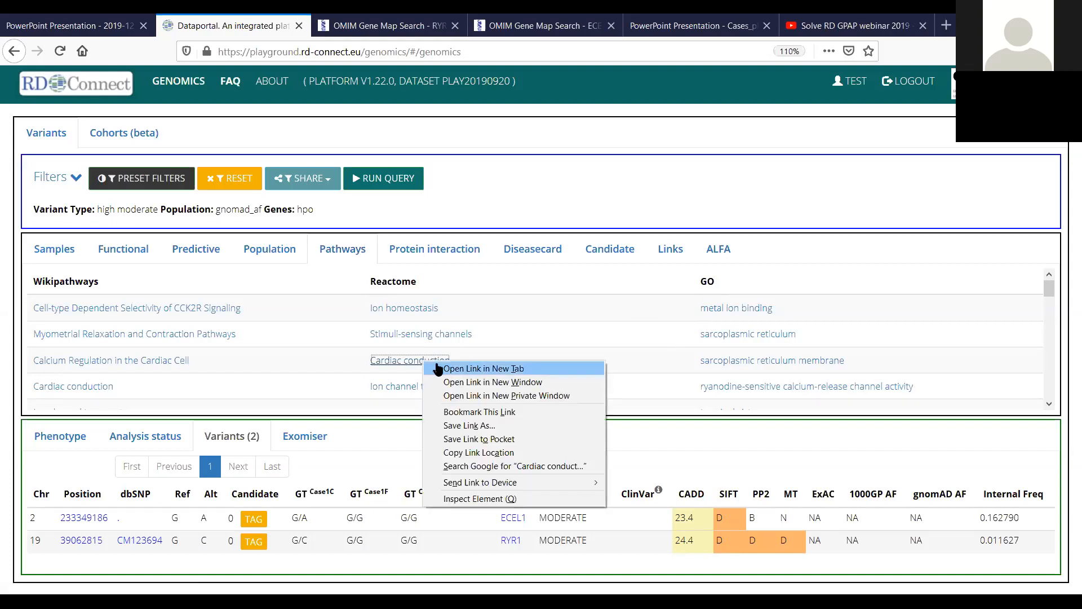
pyautogui.click(437, 367)
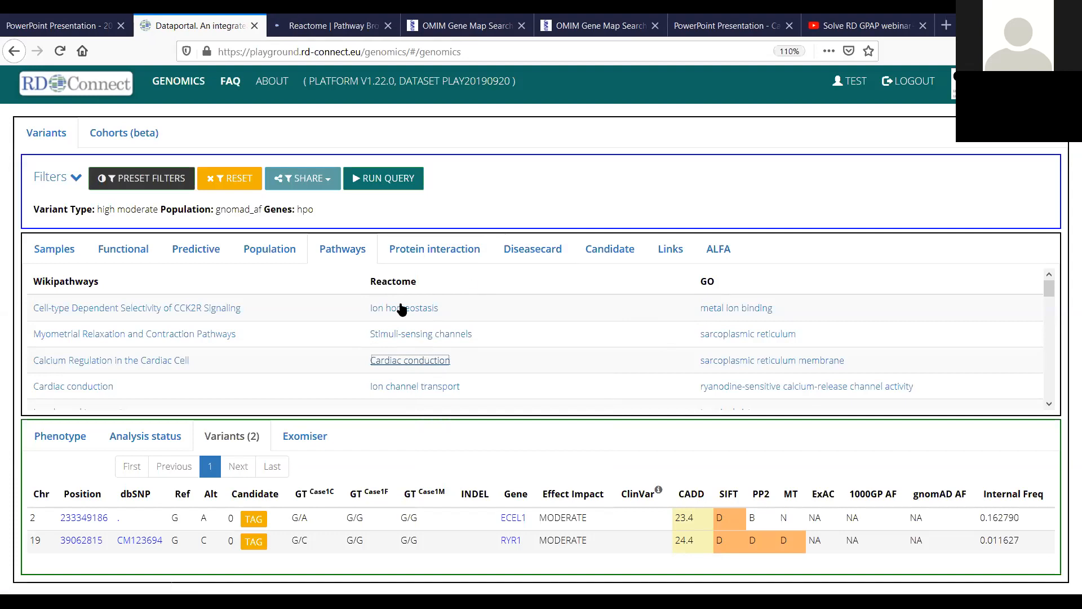
pyautogui.click(315, 29)
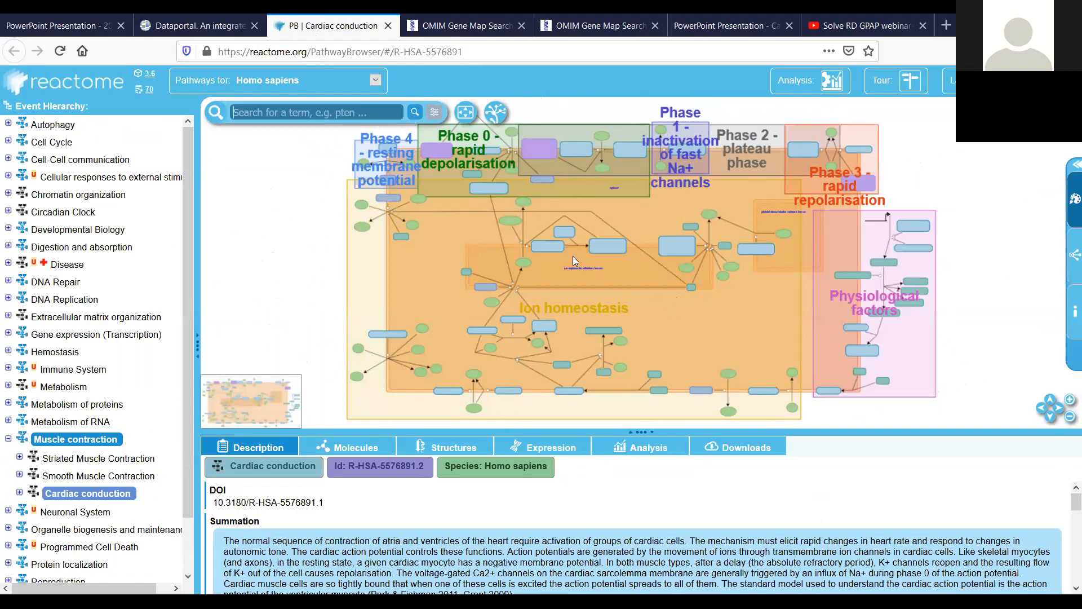
# Return to the RD-Connect platform and review the protein interactions listed for RYR1
pyautogui.click(223, 27)
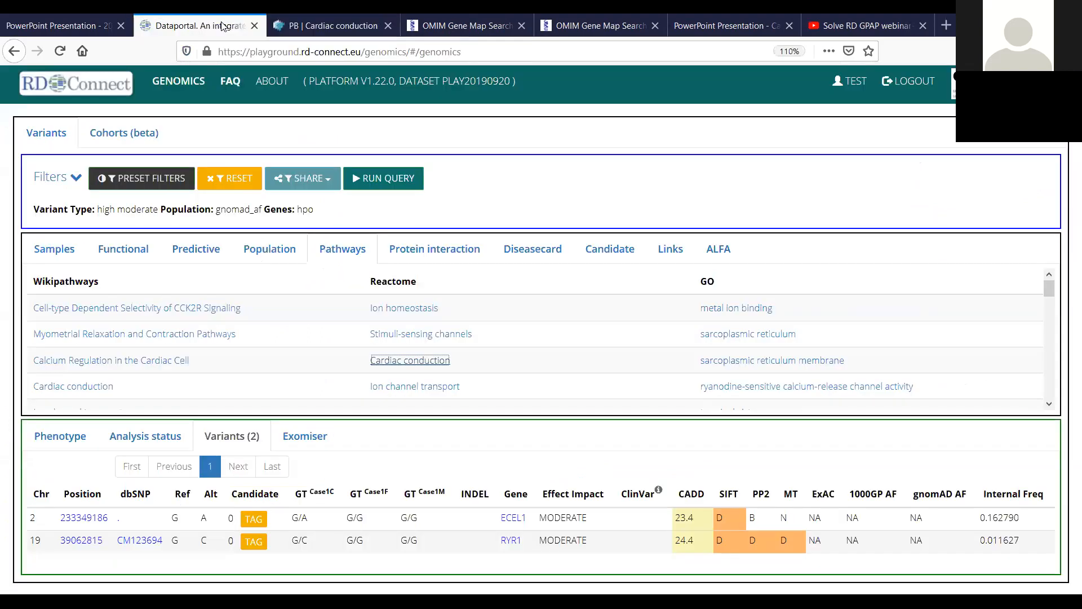
pyautogui.click(445, 251)
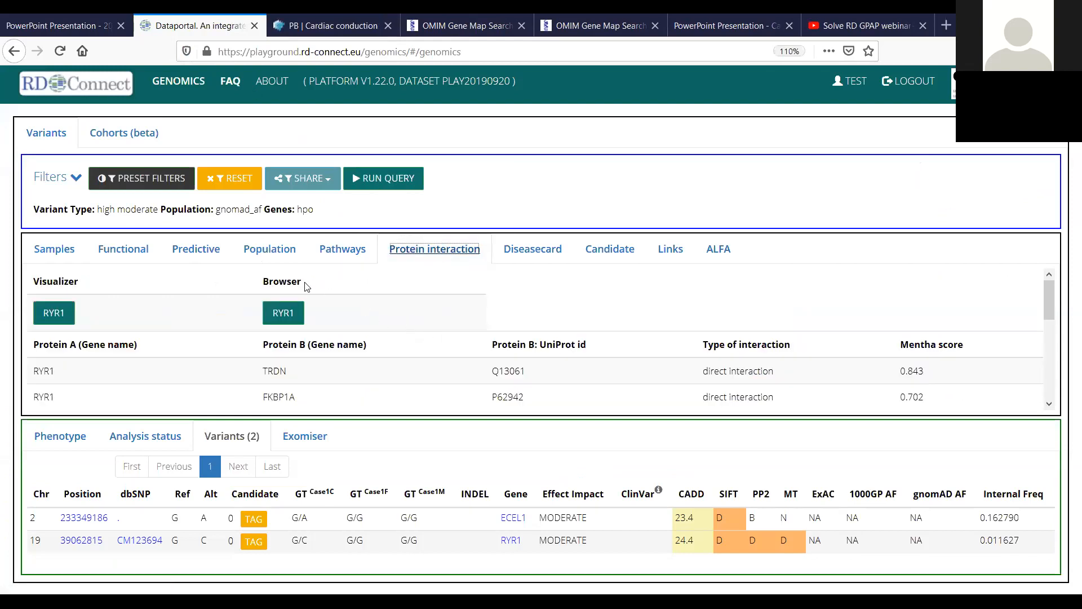
pyautogui.scroll(-3, 407, 359)
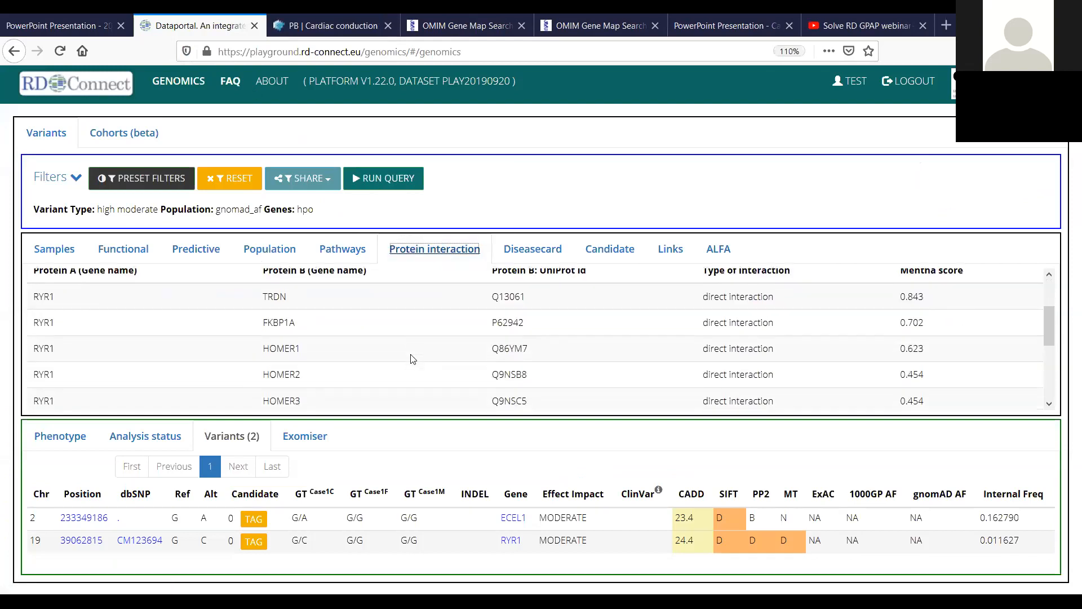
pyautogui.scroll(2, 413, 359)
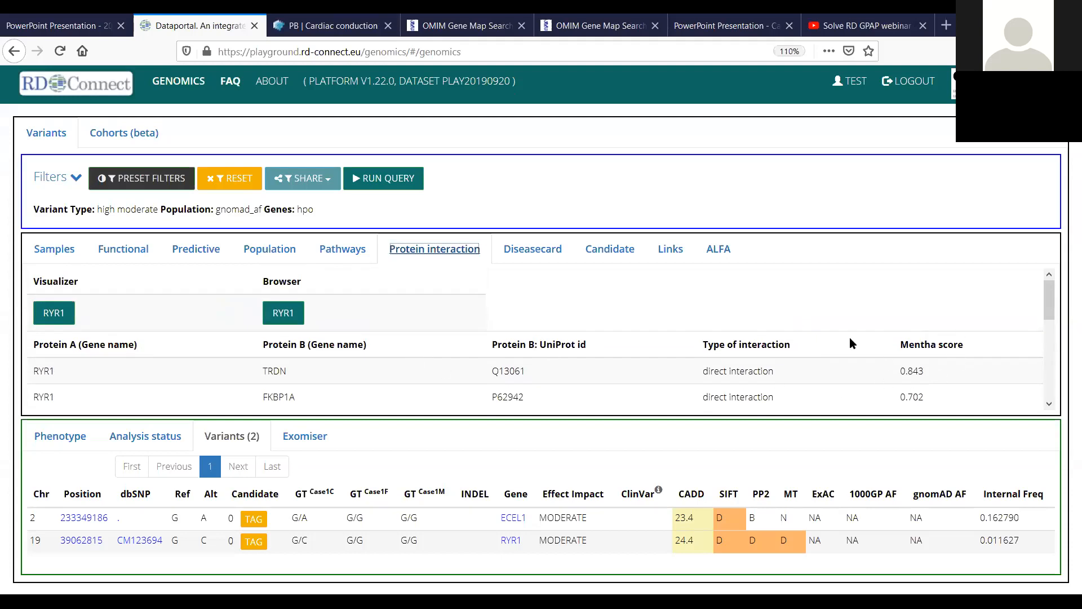
# Examine the Diseasecard entry for RYR1, including its disease, locus, ontology, pathway, protein, study and variome connections
pyautogui.click(548, 252)
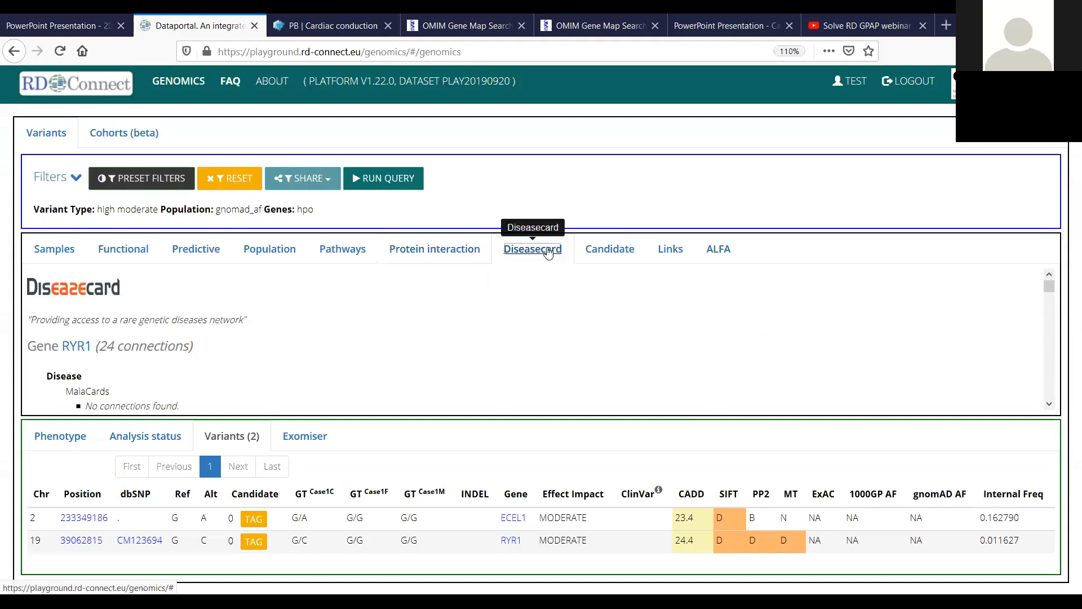
pyautogui.scroll(-2, 466, 322)
pyautogui.scroll(-2, 431, 325)
pyautogui.scroll(2, 431, 324)
pyautogui.scroll(-2, 430, 325)
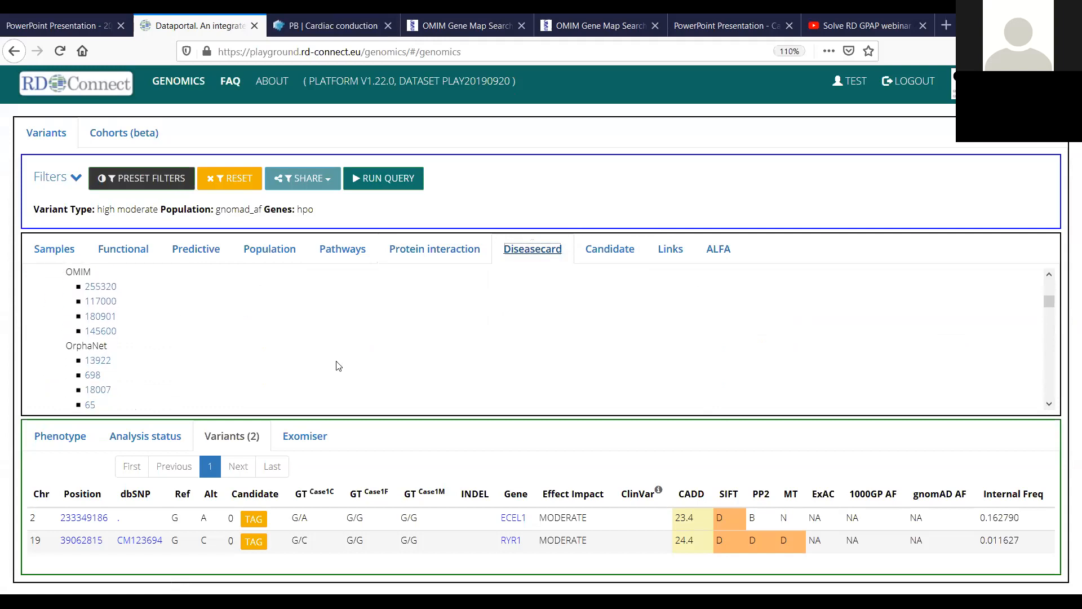
pyautogui.scroll(-5, 178, 320)
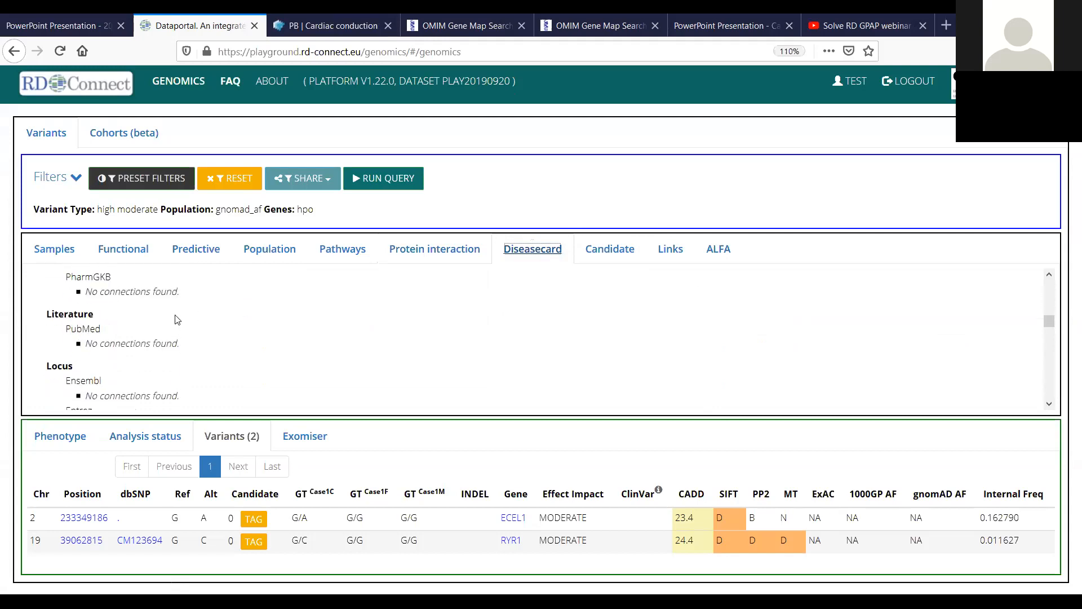
pyautogui.scroll(3, 179, 338)
pyautogui.scroll(-3, 177, 340)
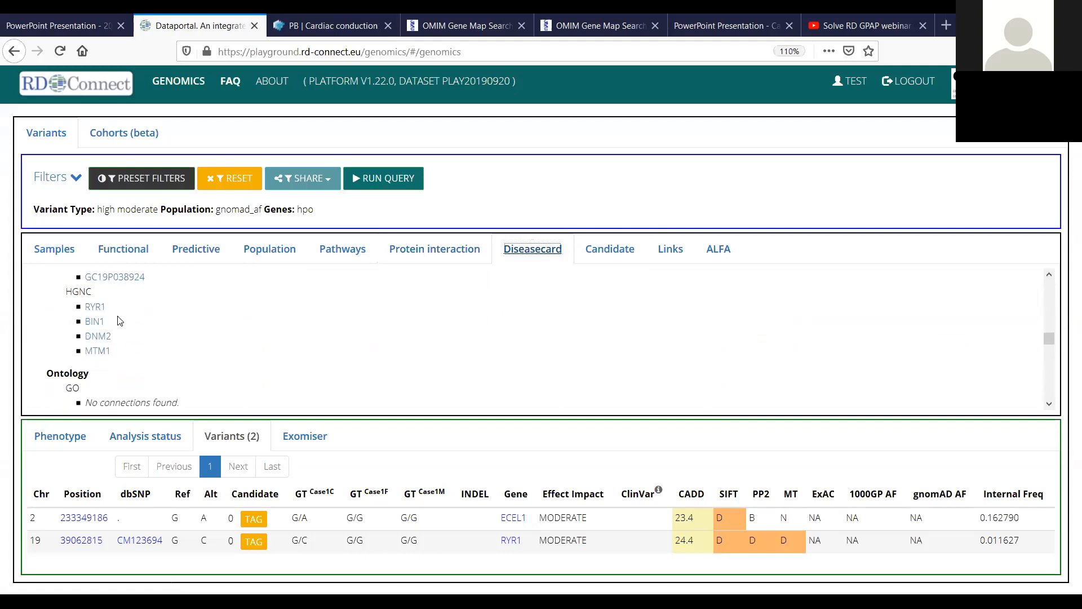
pyautogui.scroll(-2, 119, 320)
pyautogui.scroll(-3, 171, 352)
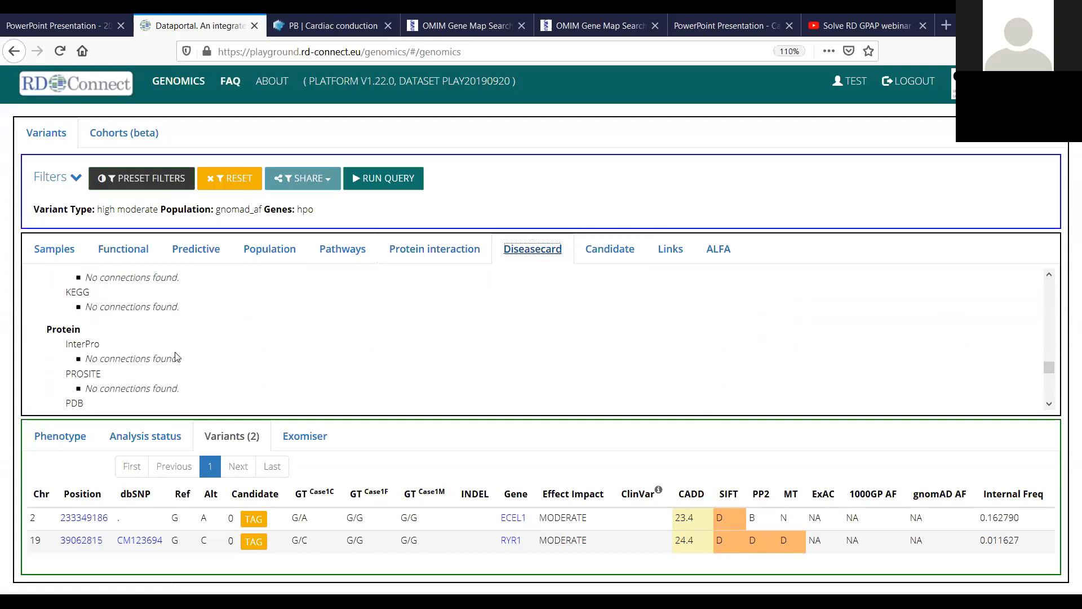
pyautogui.scroll(4, 185, 362)
pyautogui.scroll(-2, 141, 350)
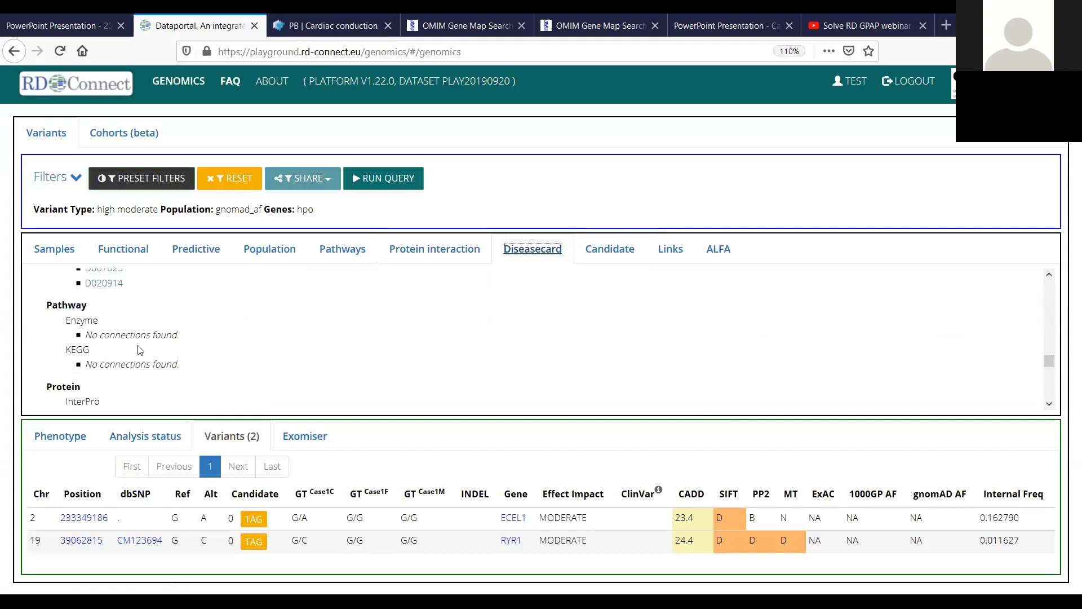
pyautogui.scroll(-5, 158, 354)
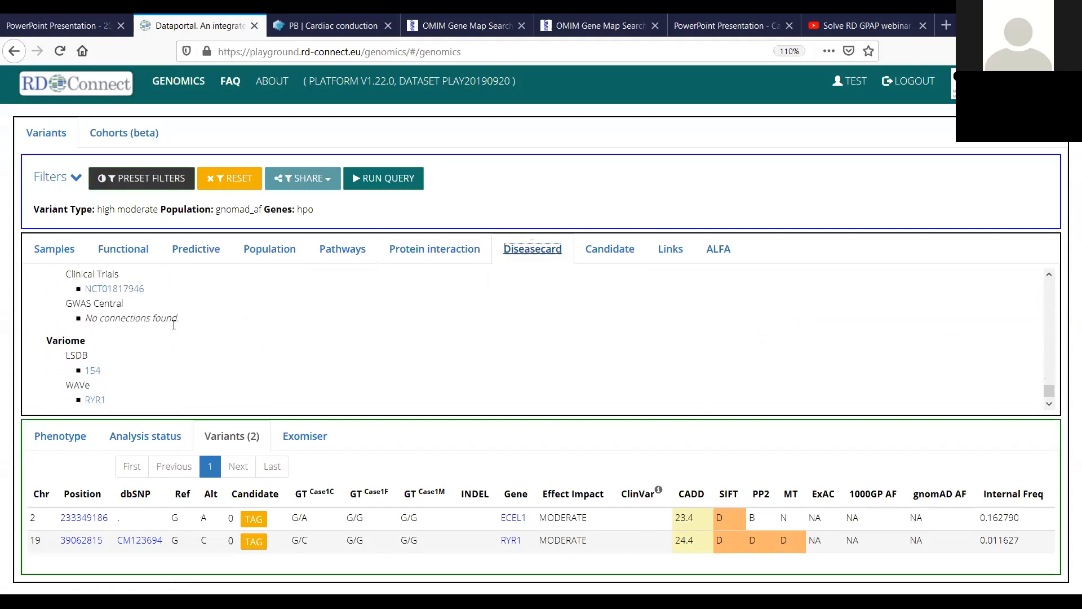
pyautogui.scroll(2, 190, 344)
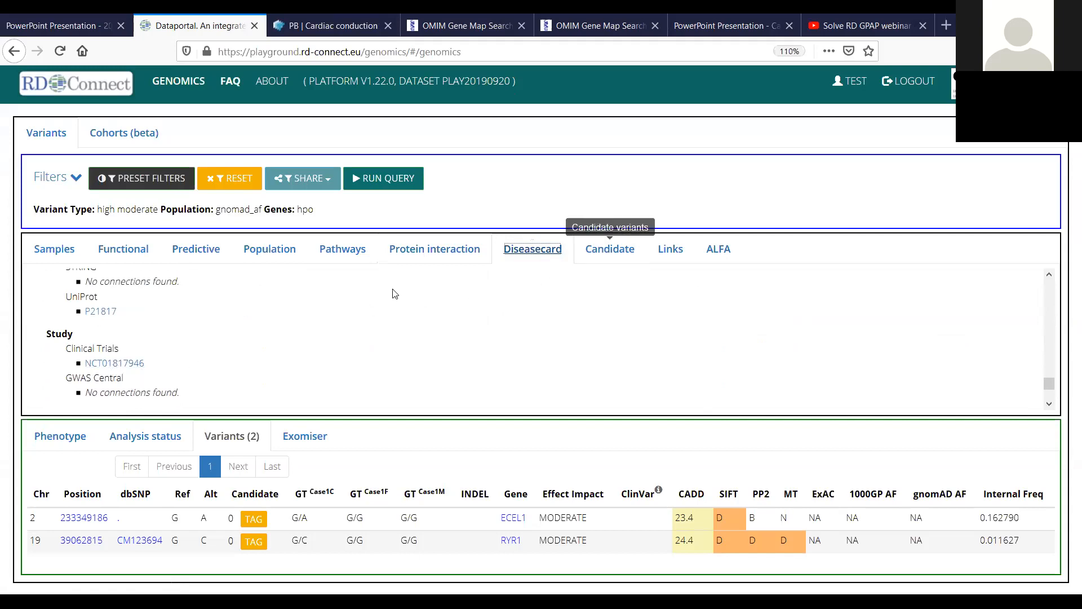
# Check the RYR1 variant's candidate classification and external annotation links, and return to the trio's sample details
pyautogui.click(618, 257)
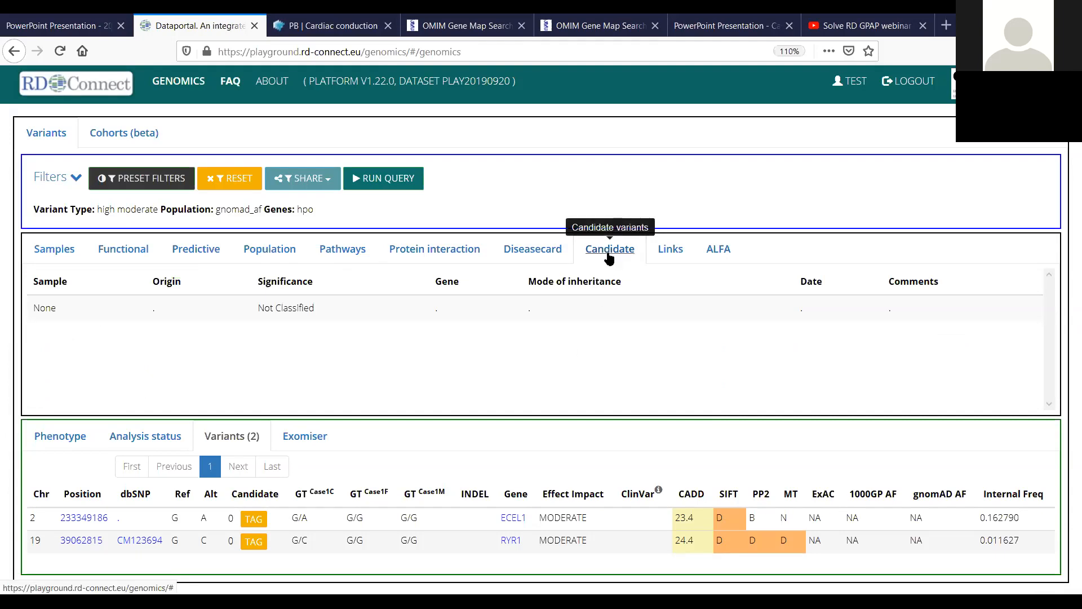
pyautogui.click(665, 255)
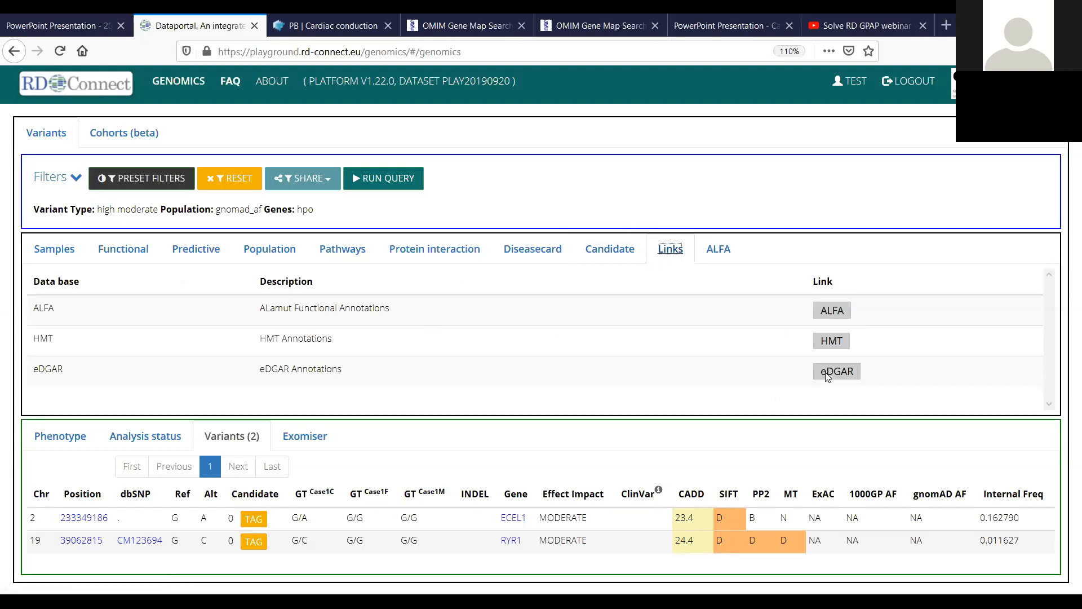
pyautogui.click(75, 257)
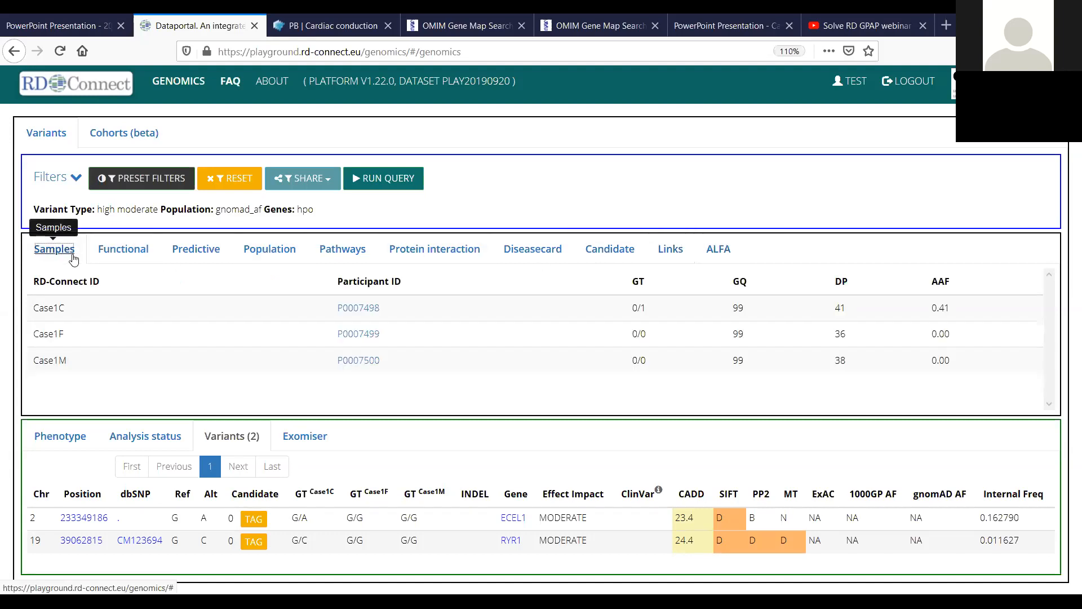
# Remove all HPO terms and their linked gene list from the gene filters and rerun the query
pyautogui.click(76, 178)
pyautogui.moveTo(1067, 158); pyautogui.dragTo(1044, 236)
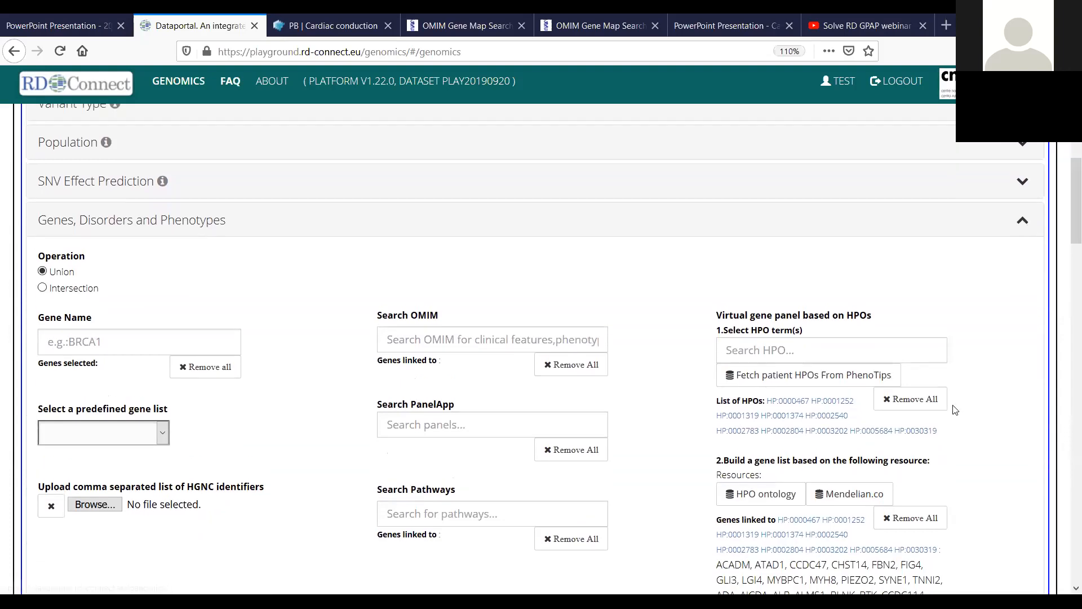
pyautogui.click(931, 406)
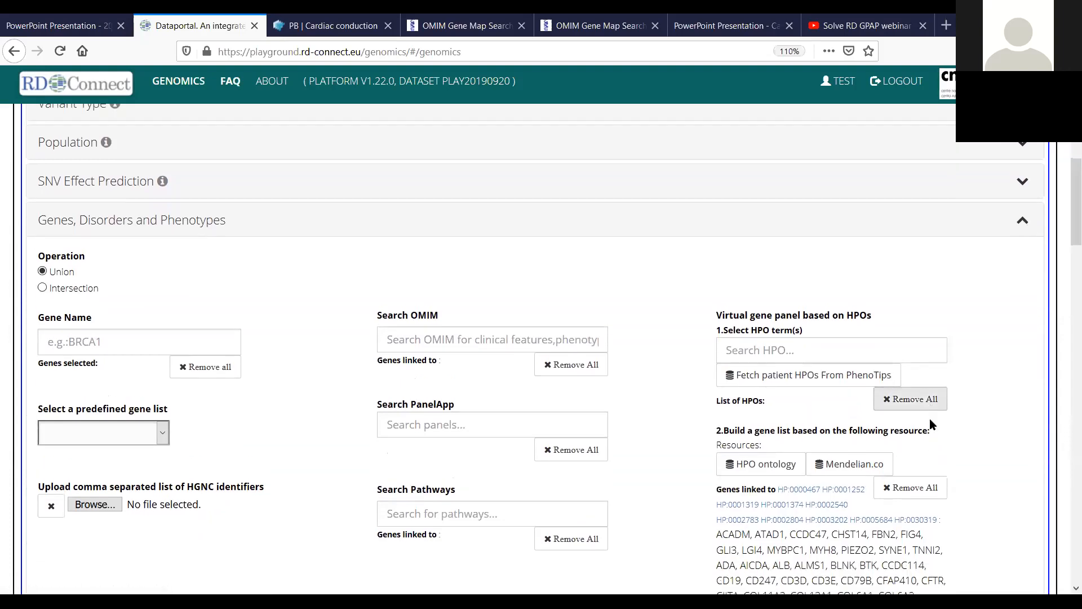
pyautogui.click(929, 487)
pyautogui.moveTo(1065, 365); pyautogui.dragTo(1065, 259)
pyautogui.click(403, 181)
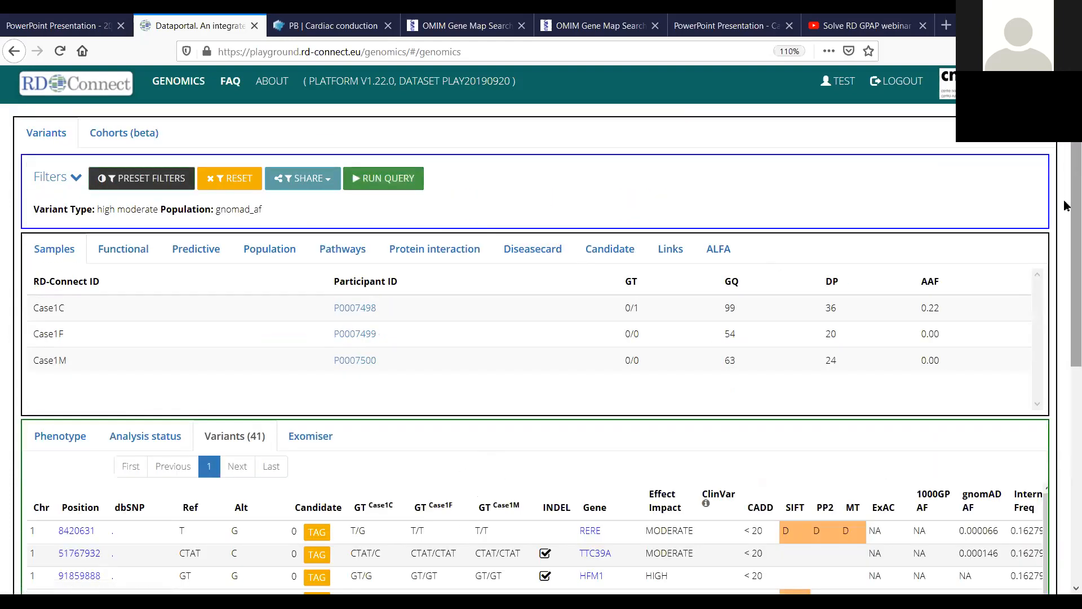
# Run Exomiser on the filtered variants with the autosomal dominant model, PhenIX gene prioritisation and the listed HPO terms
pyautogui.moveTo(1067, 204); pyautogui.dragTo(1067, 313)
pyautogui.scroll(-1, 1065, 335)
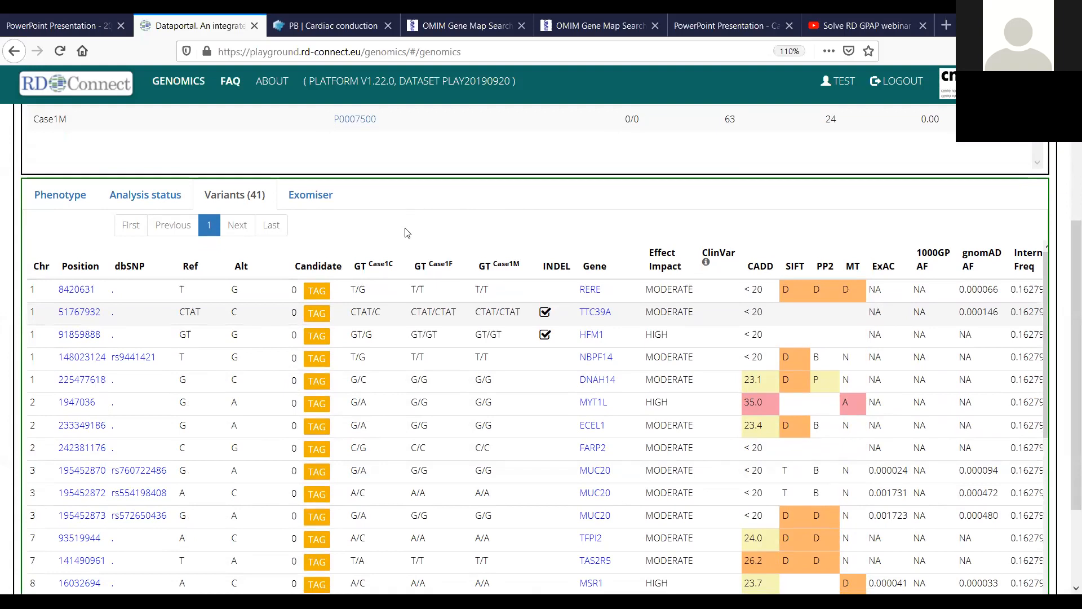
pyautogui.click(308, 196)
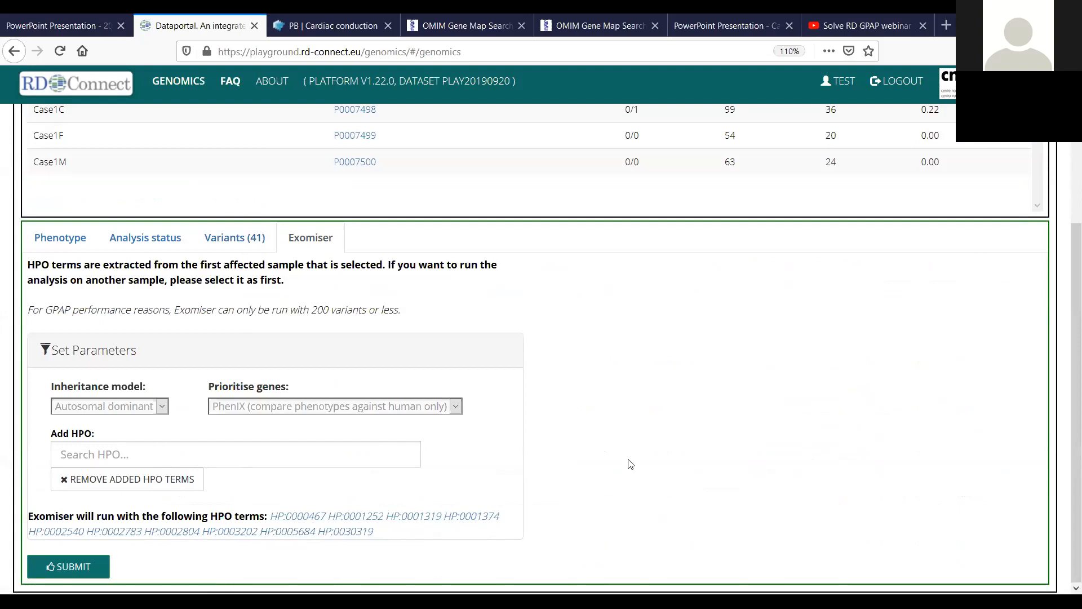
pyautogui.click(72, 566)
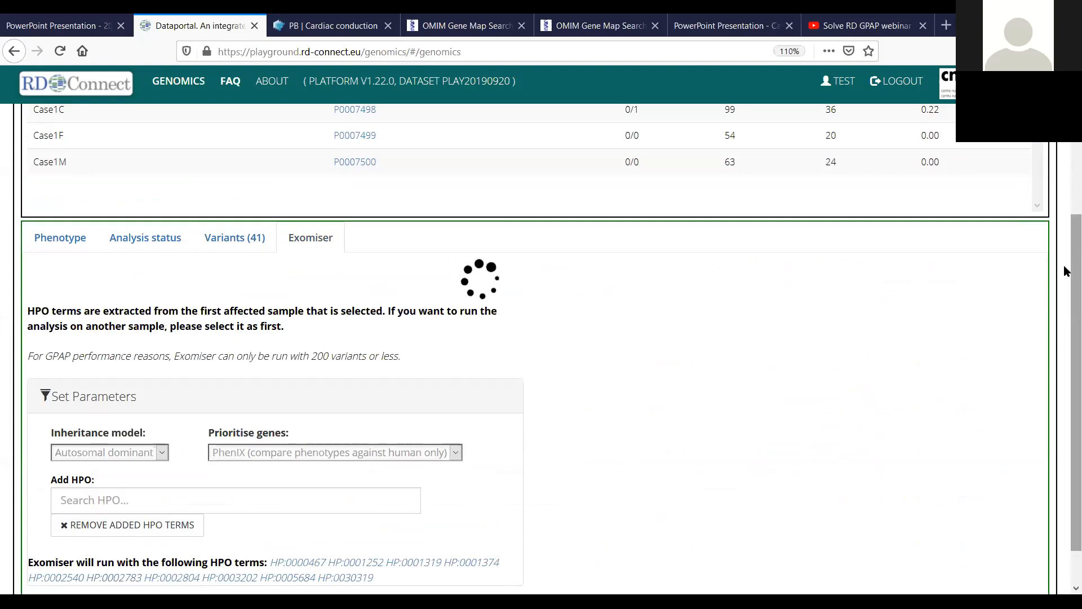
pyautogui.scroll(-2, 1064, 284)
pyautogui.scroll(-1, 1064, 293)
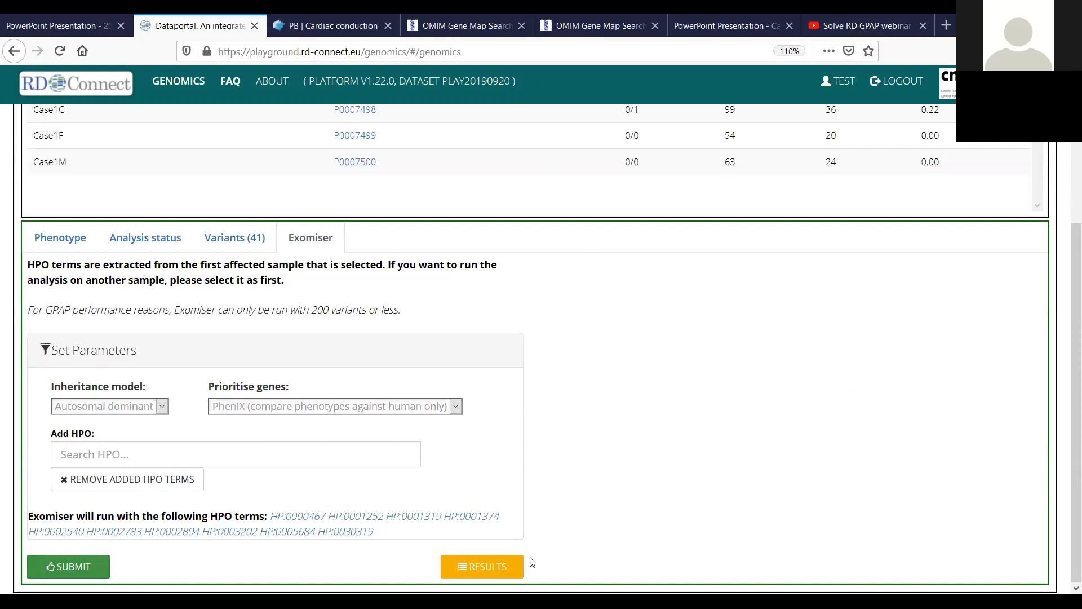
# Open the Exomiser results for Case1C and review the analysis settings and filtering summary
pyautogui.click(496, 567)
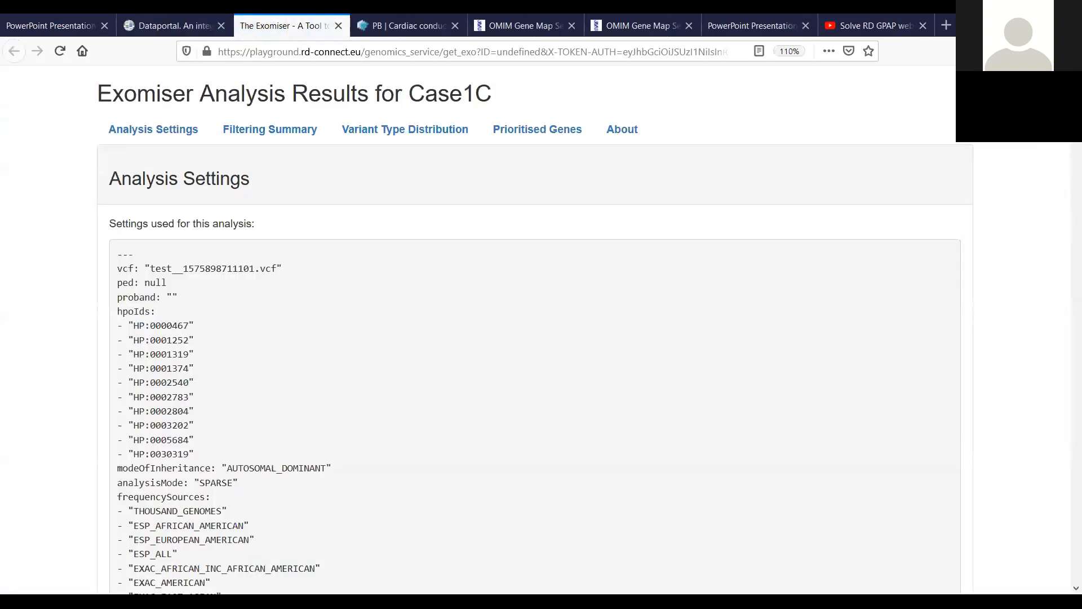
pyautogui.scroll(-15, 1067, 144)
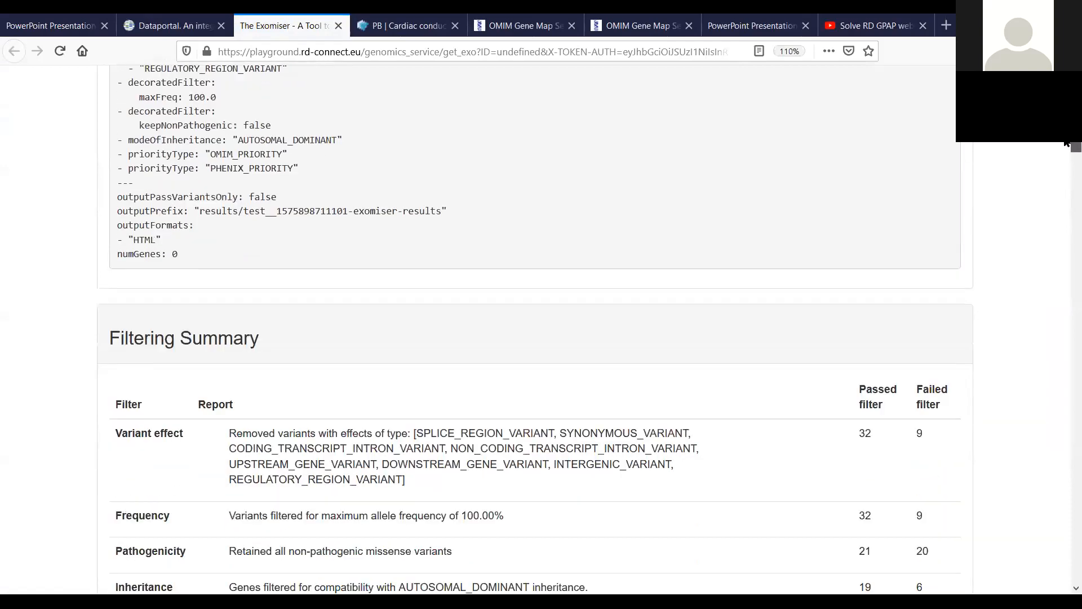
pyautogui.scroll(-1, 1067, 144)
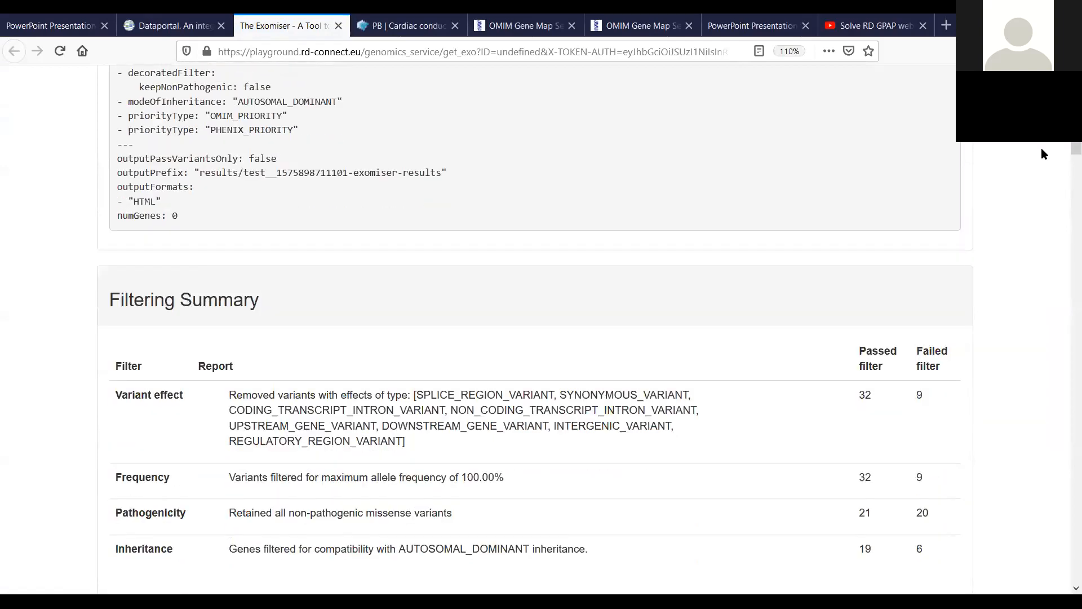
pyautogui.scroll(-4, 1057, 144)
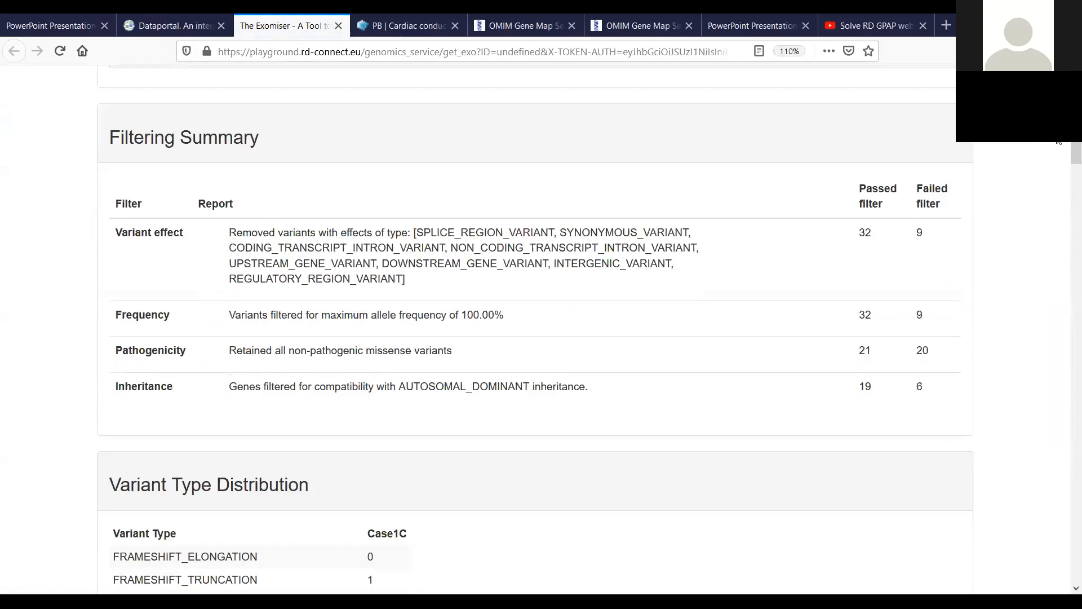
pyautogui.scroll(20, 1058, 144)
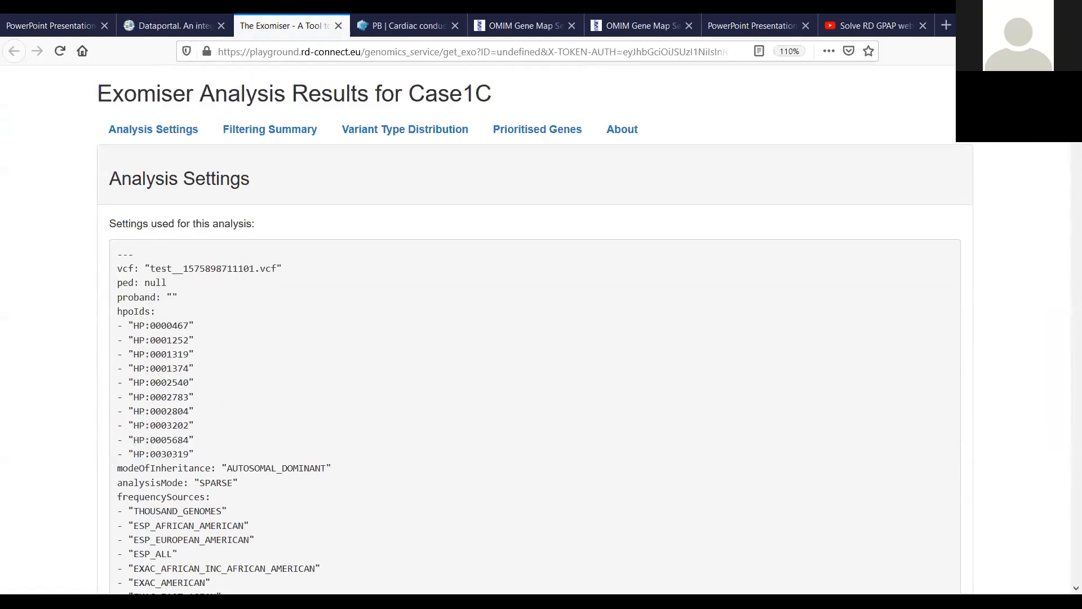
# Review the prioritised genes in the Case1C Exomiser results and compare the Exomiser scores of RYR1 and ECEL1
pyautogui.scroll(-1, 534, 330)
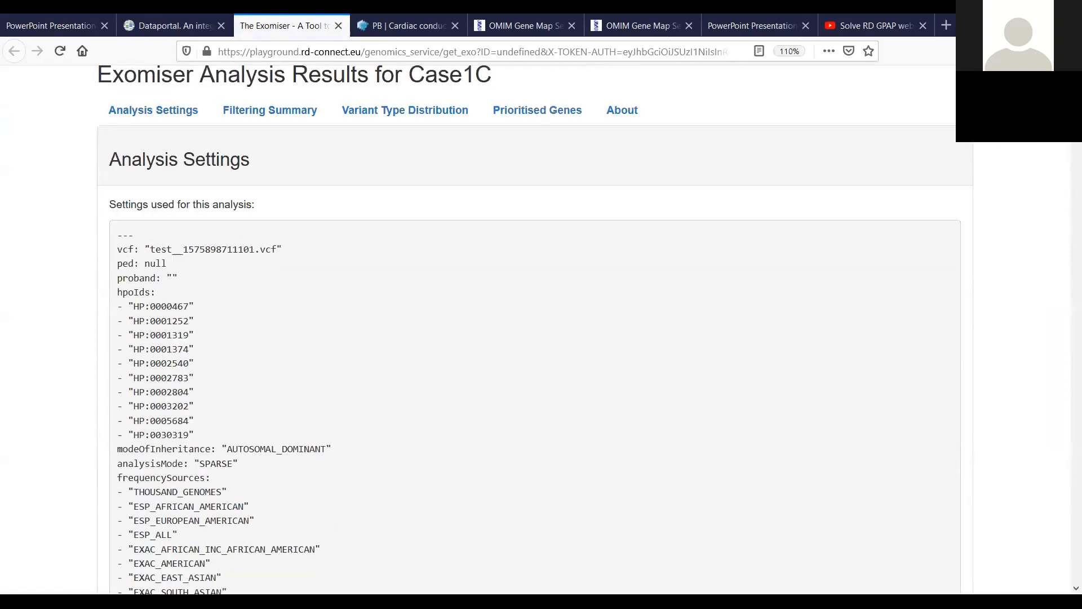
pyautogui.scroll(-20, 1063, 145)
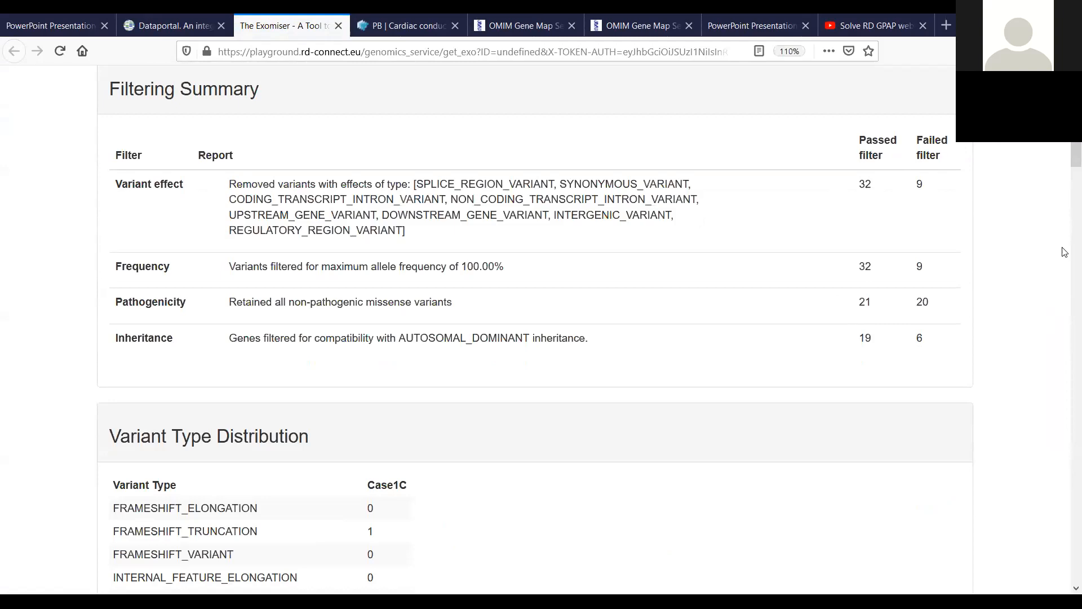
pyautogui.moveTo(1064, 154); pyautogui.dragTo(1065, 222)
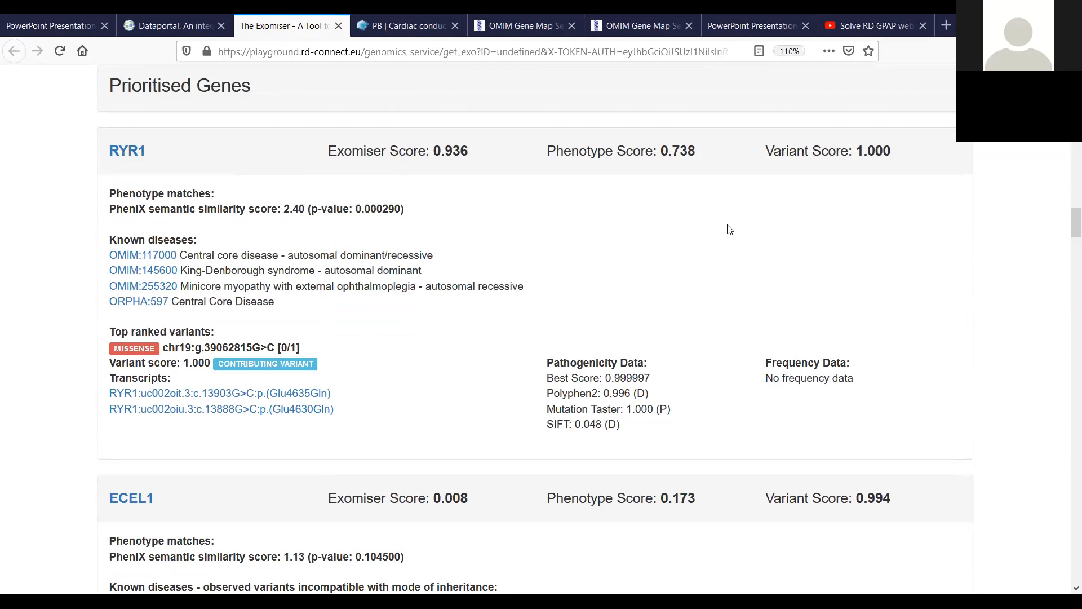
pyautogui.moveTo(331, 150); pyautogui.dragTo(474, 157)
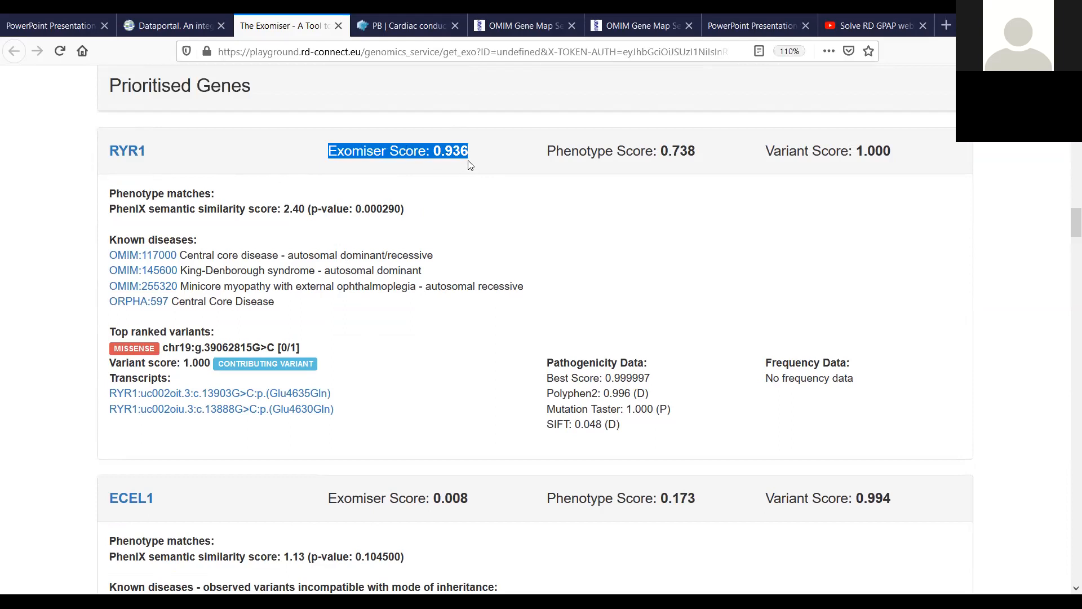
pyautogui.scroll(-4, 507, 280)
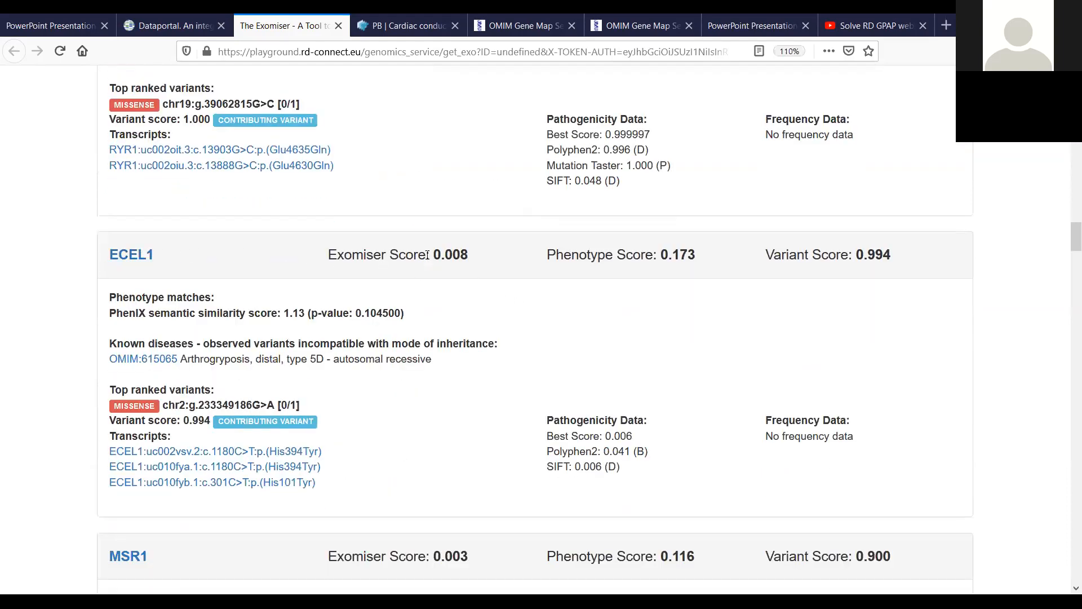
pyautogui.moveTo(431, 253); pyautogui.dragTo(469, 253)
pyautogui.scroll(5, 461, 262)
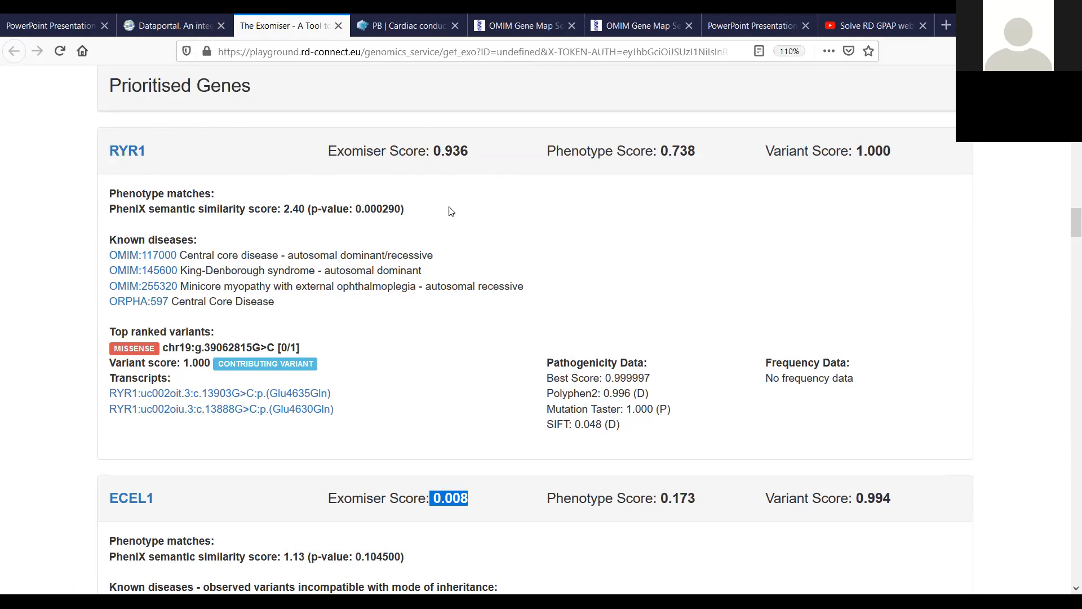
pyautogui.moveTo(1063, 226); pyautogui.dragTo(1065, 203)
# Switch back to the RD-Connect data portal, show the variants table and expand the query filters
pyautogui.click(195, 19)
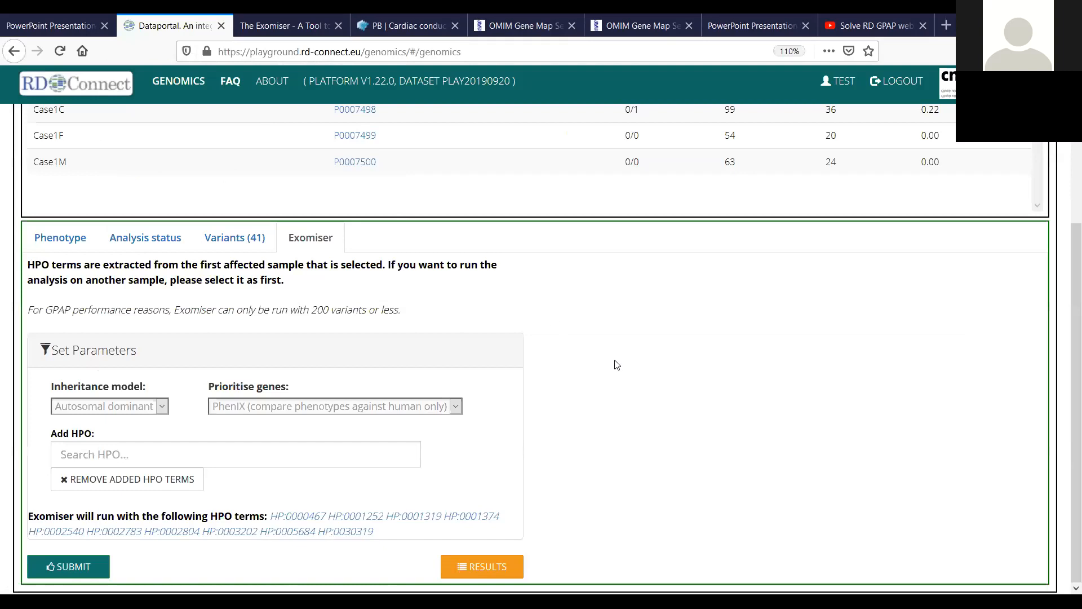
pyautogui.scroll(3, 614, 360)
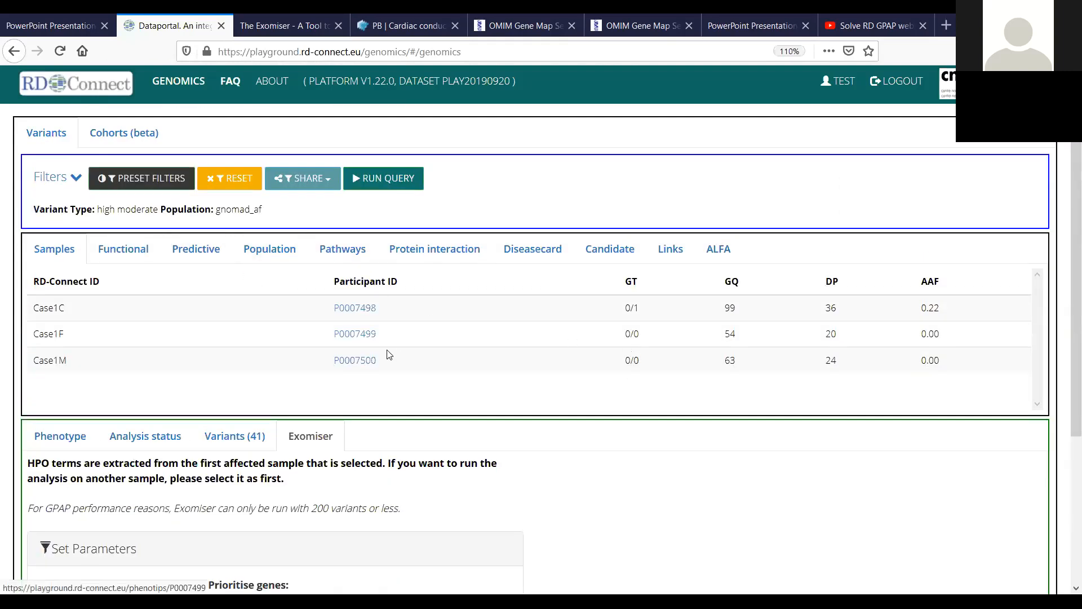
pyautogui.click(214, 445)
pyautogui.click(80, 178)
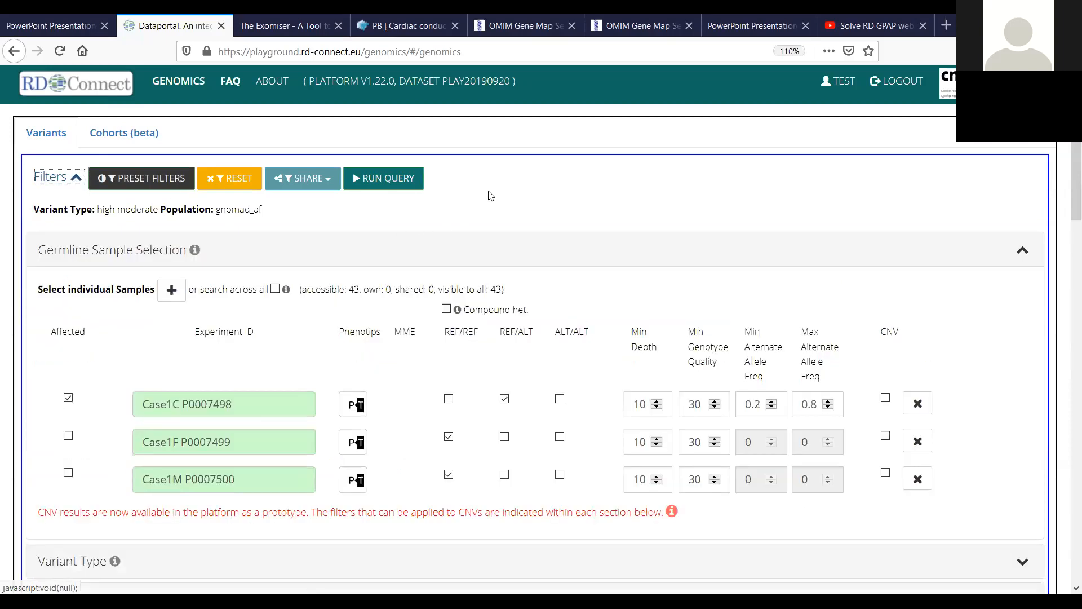
# Enable the compound heterozygous option for the trio in the germline sample selection
pyautogui.scroll(-1, 495, 193)
pyautogui.scroll(-2, 495, 192)
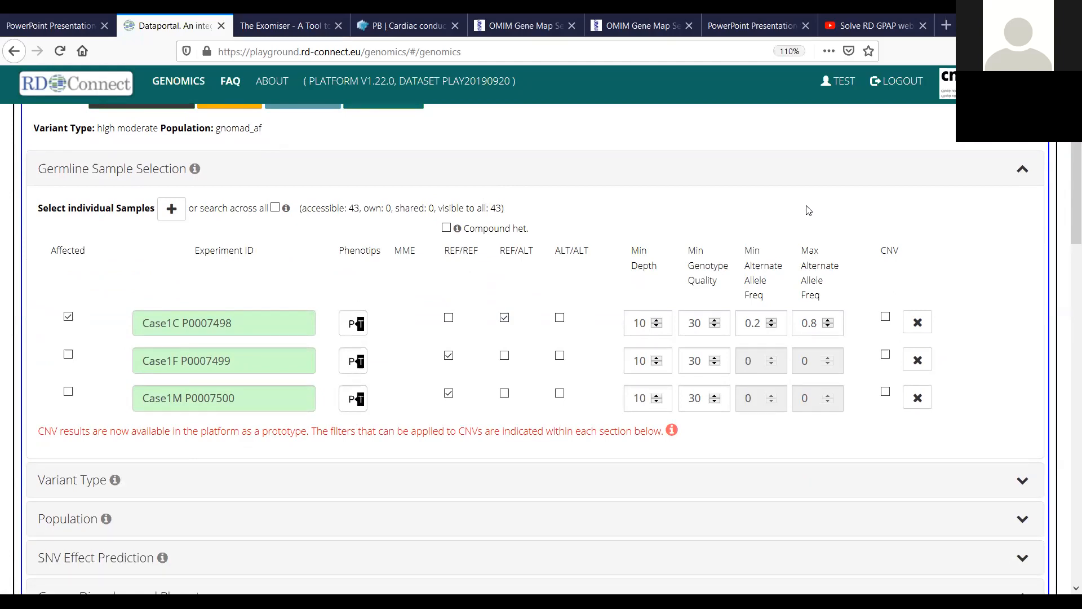
pyautogui.scroll(3, 808, 210)
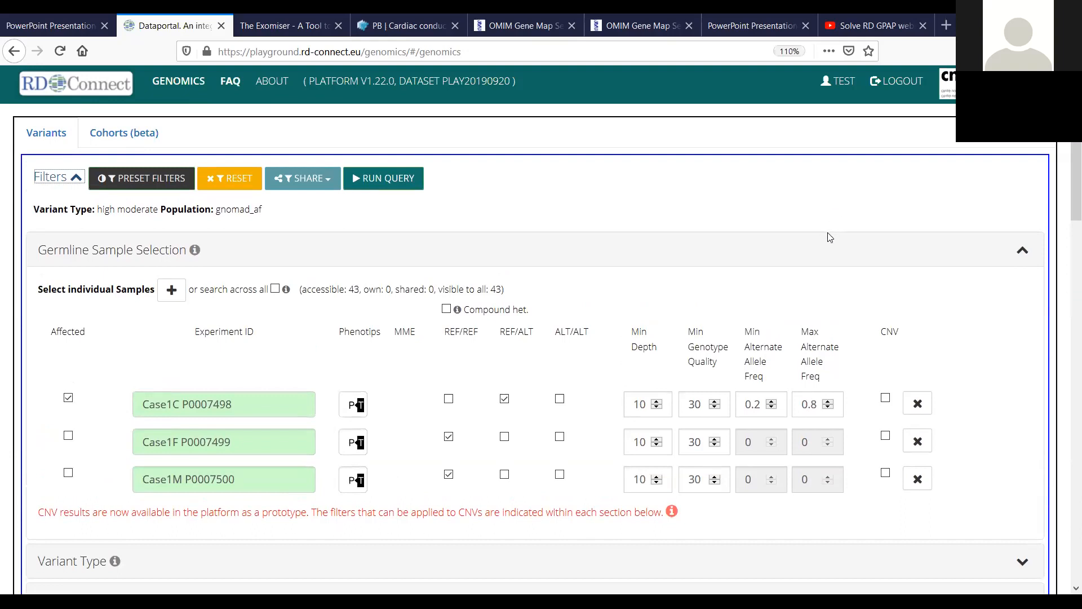
pyautogui.moveTo(1065, 179); pyautogui.dragTo(1066, 206)
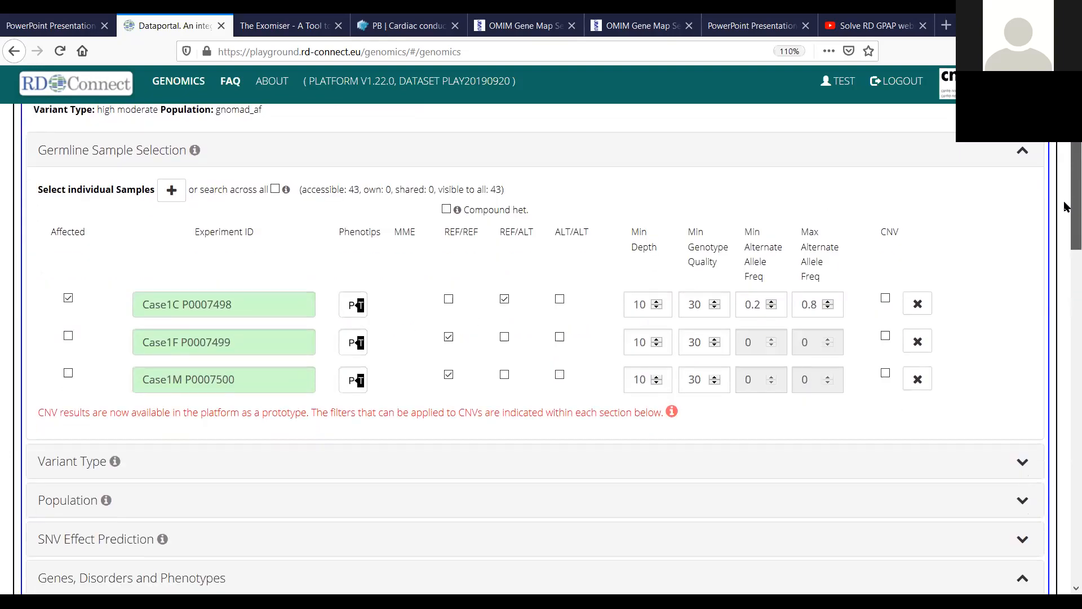
pyautogui.moveTo(1065, 206); pyautogui.dragTo(1065, 200)
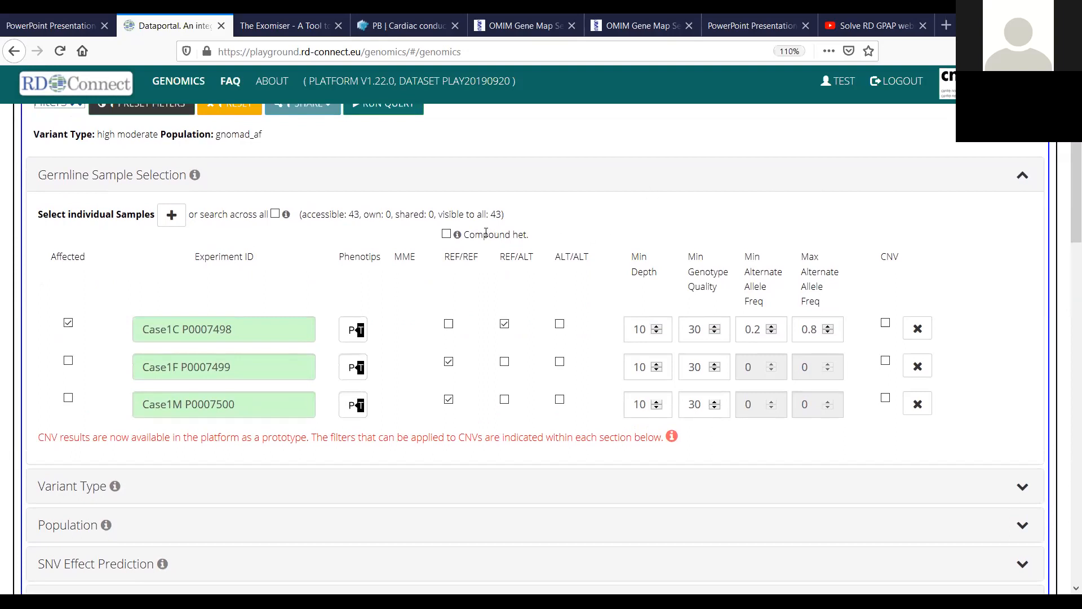
pyautogui.click(446, 235)
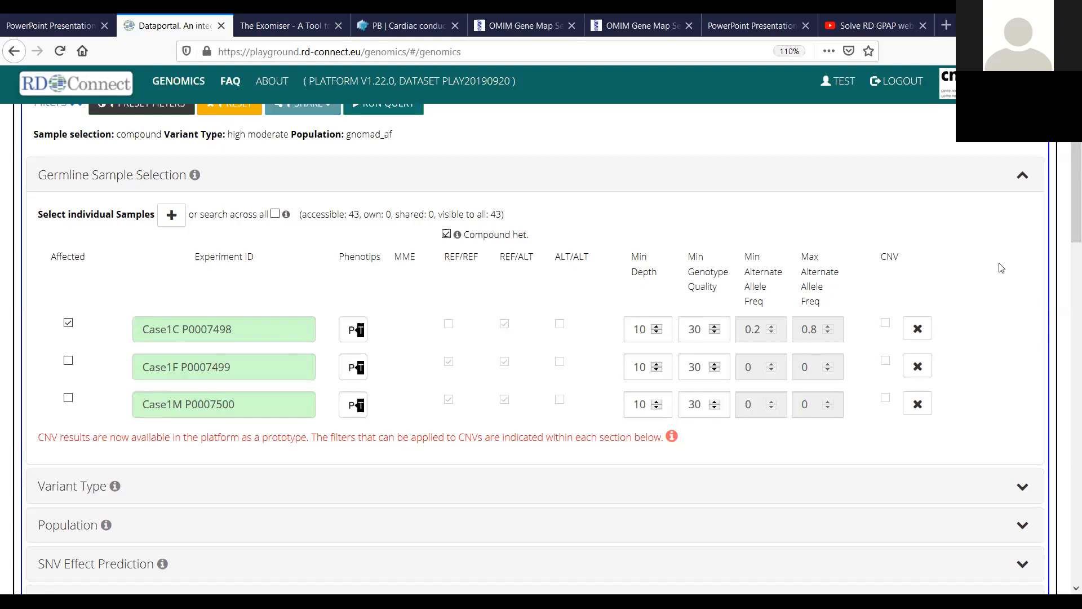
# Look over the trio's variants table and collapse the Genes, Disorders and Phenotypes filter section
pyautogui.moveTo(1065, 236); pyautogui.dragTo(1066, 502)
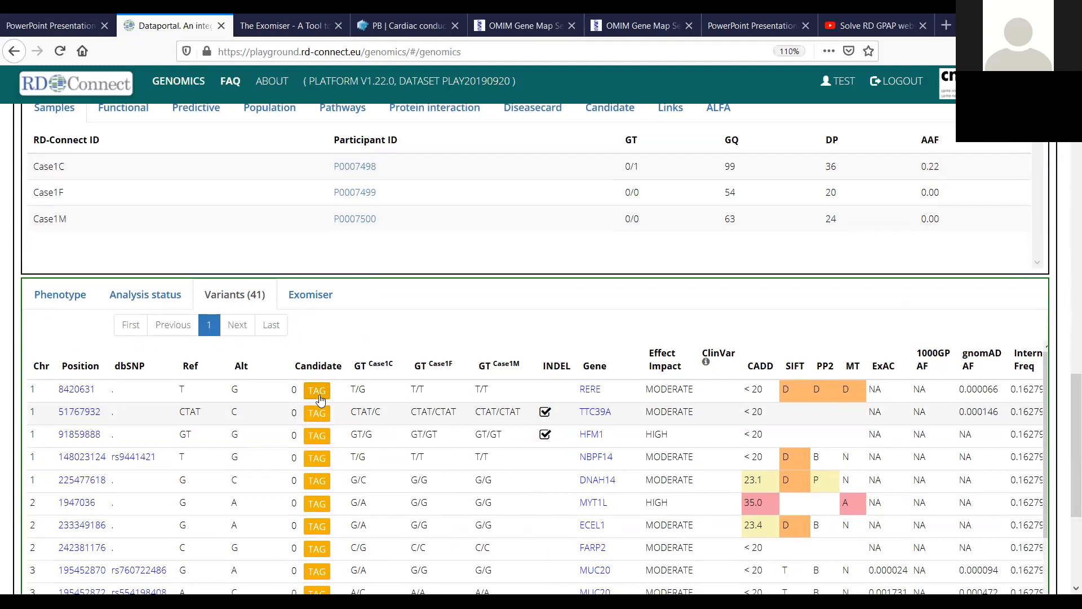
pyautogui.moveTo(1064, 466); pyautogui.dragTo(1064, 321)
pyautogui.scroll(3, 1065, 321)
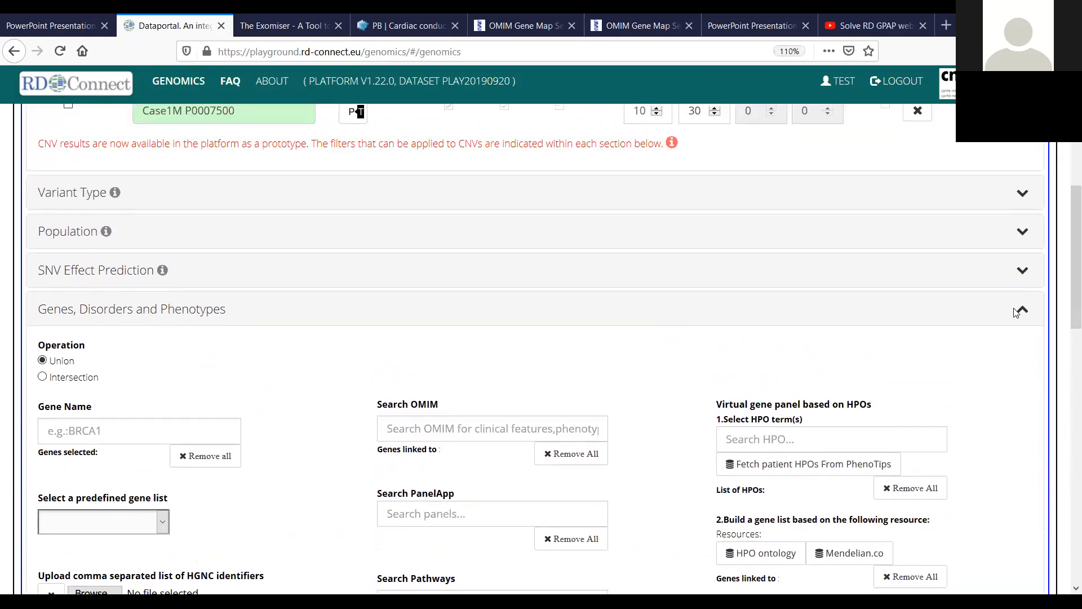
pyautogui.click(1022, 312)
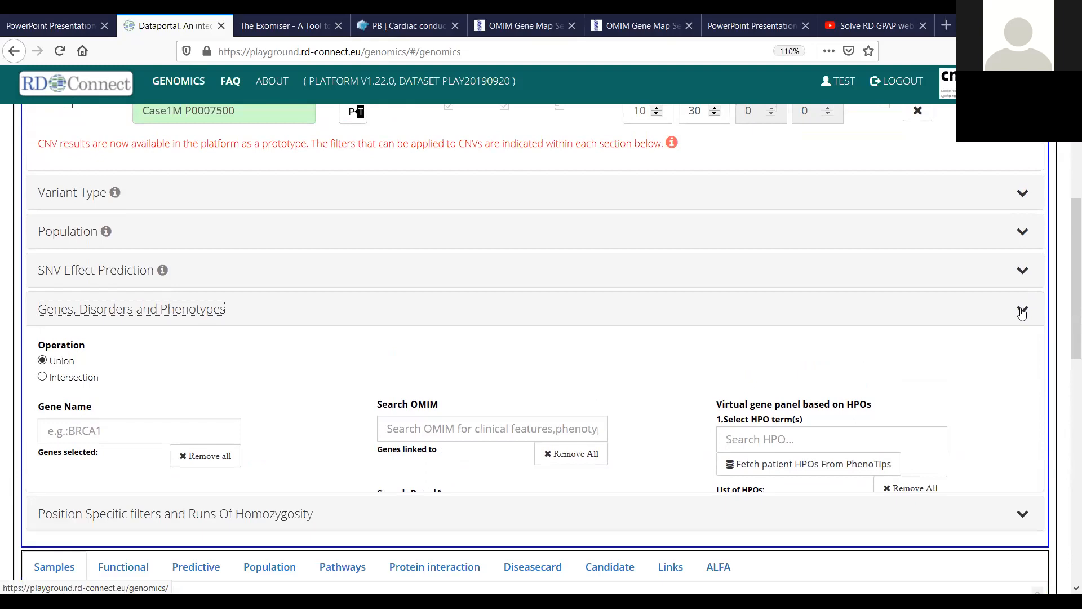
pyautogui.scroll(8, 1065, 331)
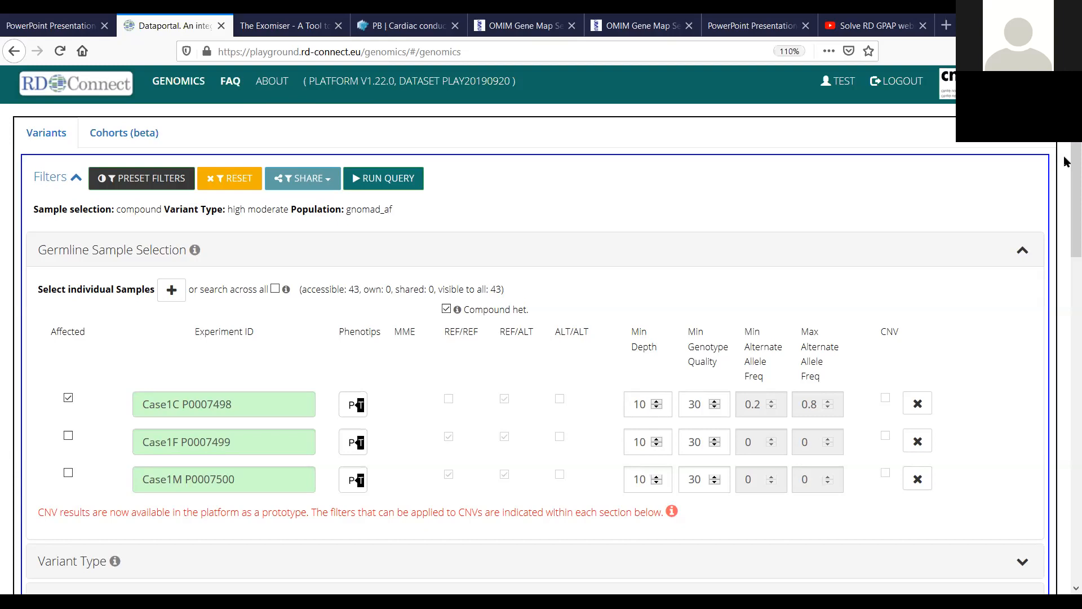
# Check which gene prioritisation methods the Exomiser parameters offer, leaving PhenIX selected
pyautogui.moveTo(1068, 162); pyautogui.dragTo(1057, 459)
pyautogui.click(314, 290)
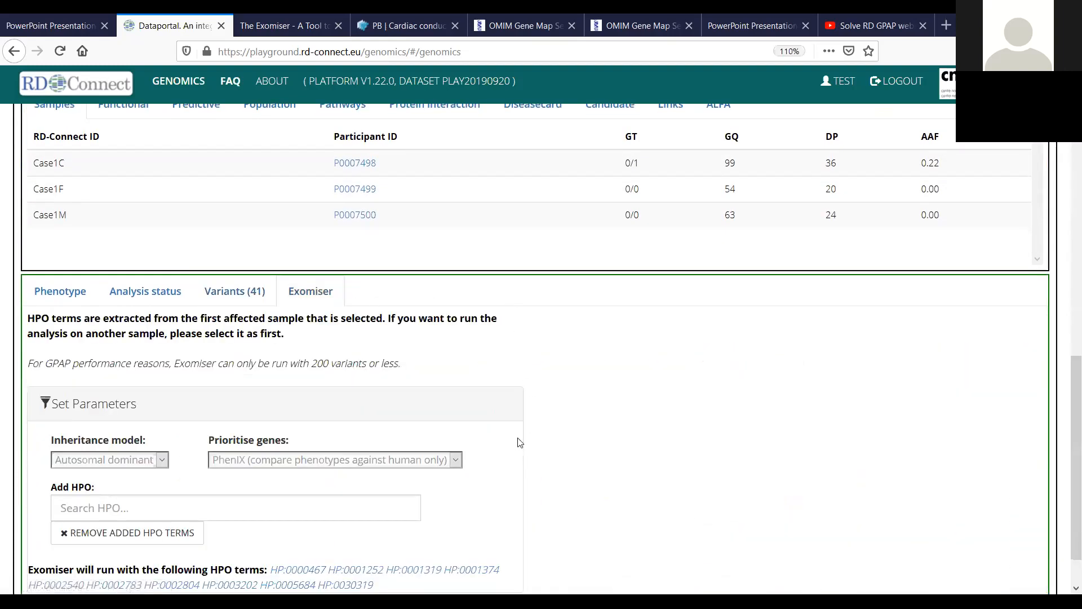
pyautogui.click(456, 459)
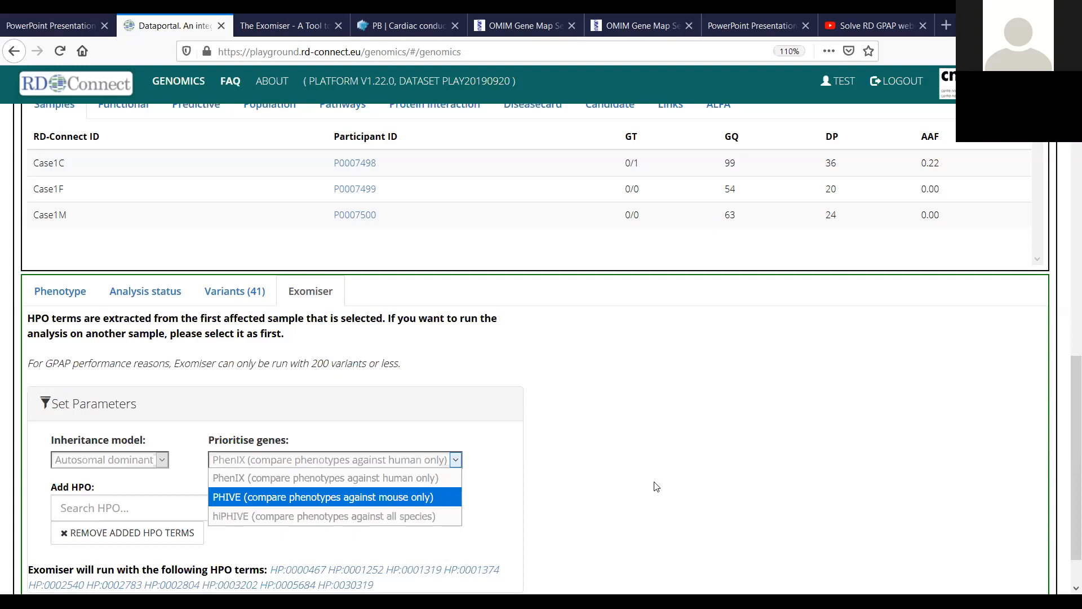
pyautogui.click(683, 471)
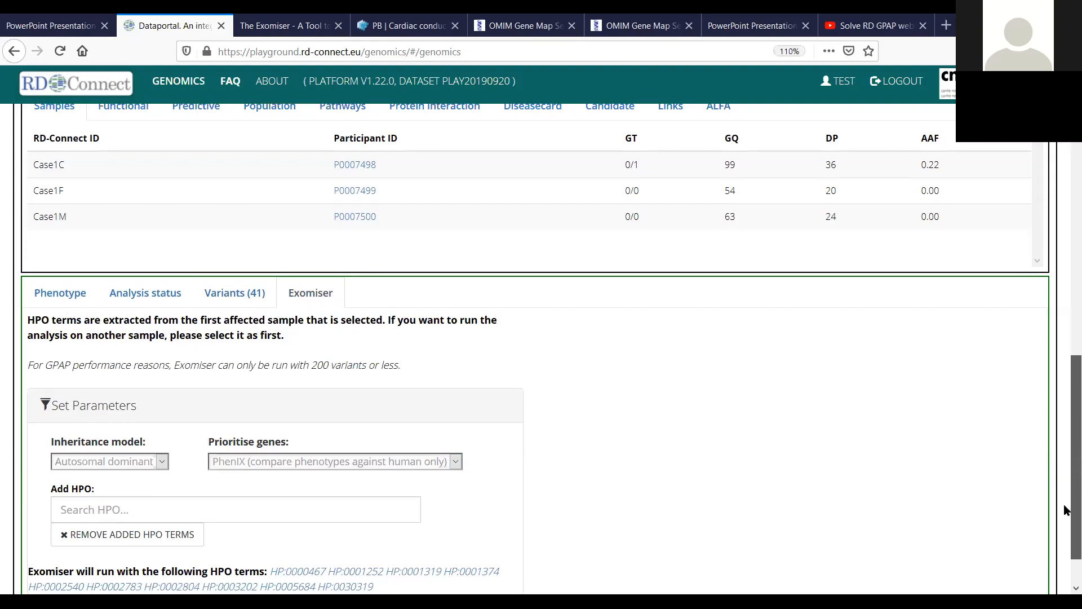
# Fetch the patient's HPO terms from PhenoTips in the gene filters and build the linked gene list with Mendelian.co
pyautogui.moveTo(1065, 511); pyautogui.dragTo(1065, 434)
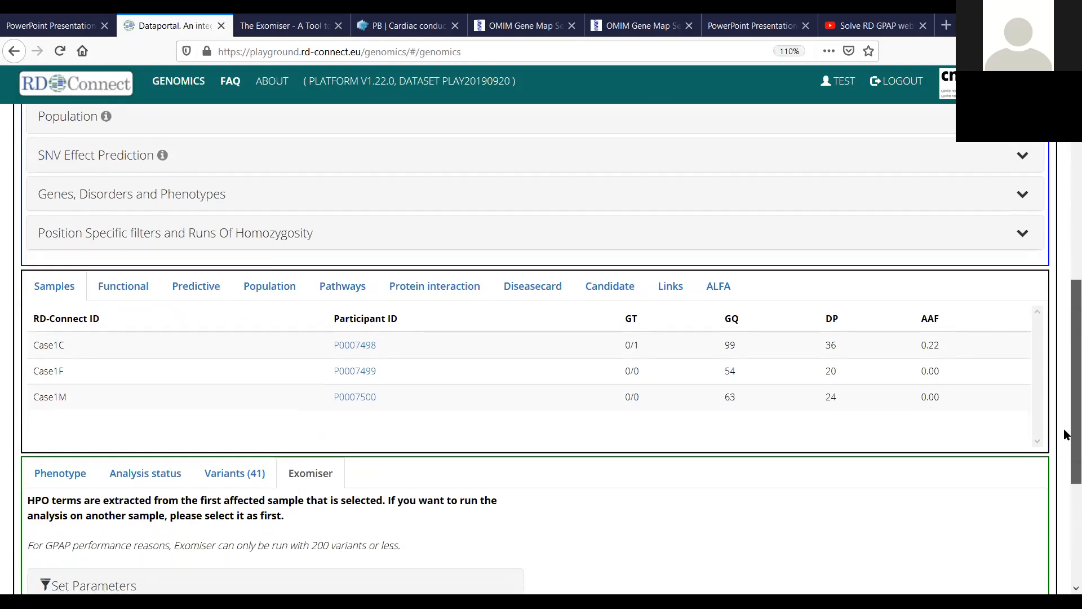
pyautogui.scroll(3, 214, 282)
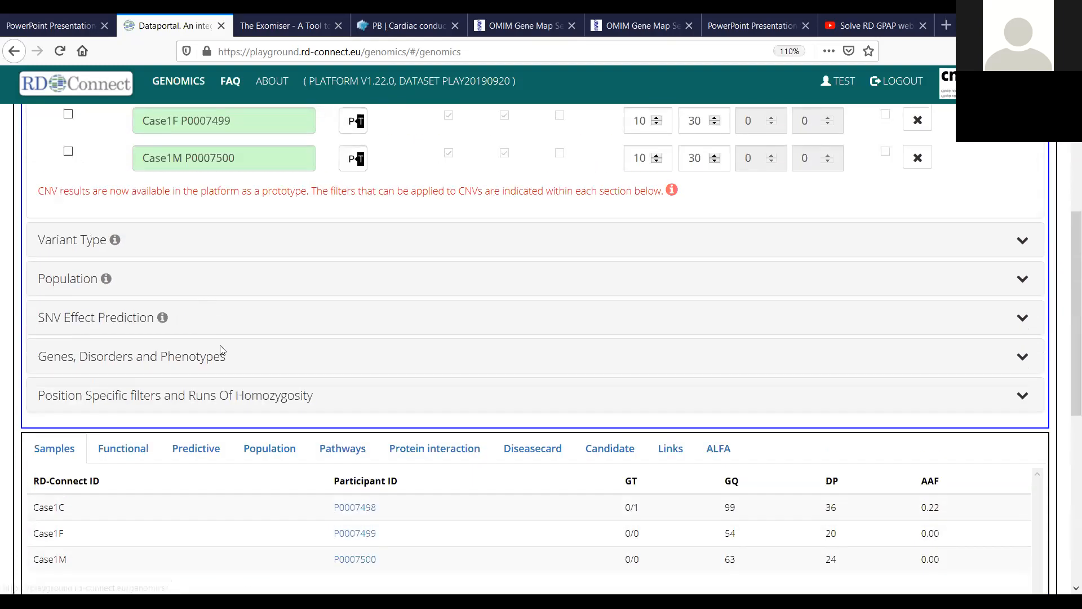
pyautogui.click(222, 350)
pyautogui.scroll(-4, 306, 393)
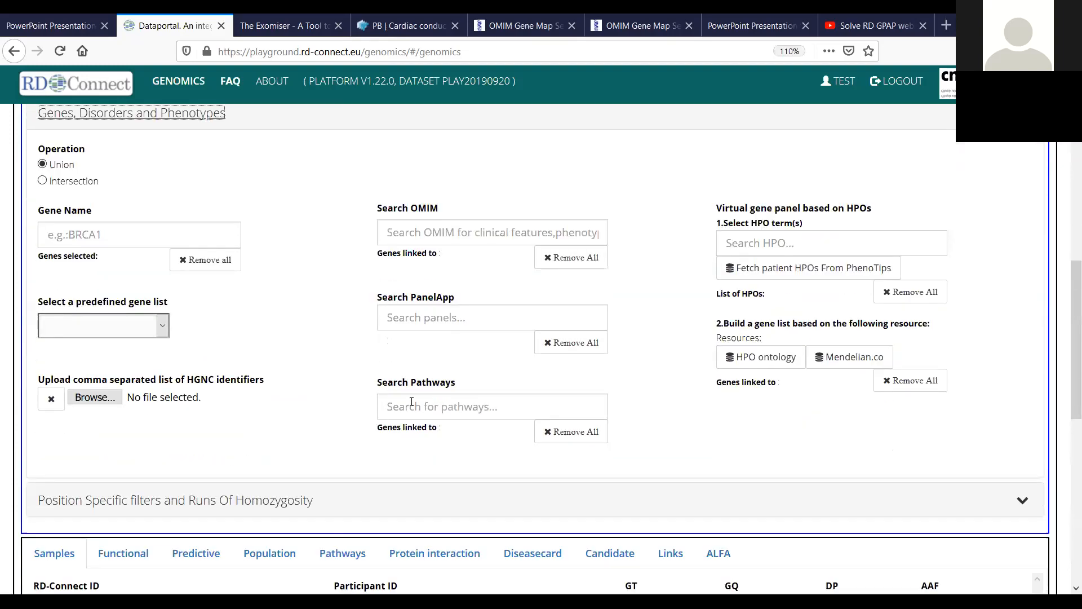
pyautogui.moveTo(1067, 399); pyautogui.dragTo(1066, 401)
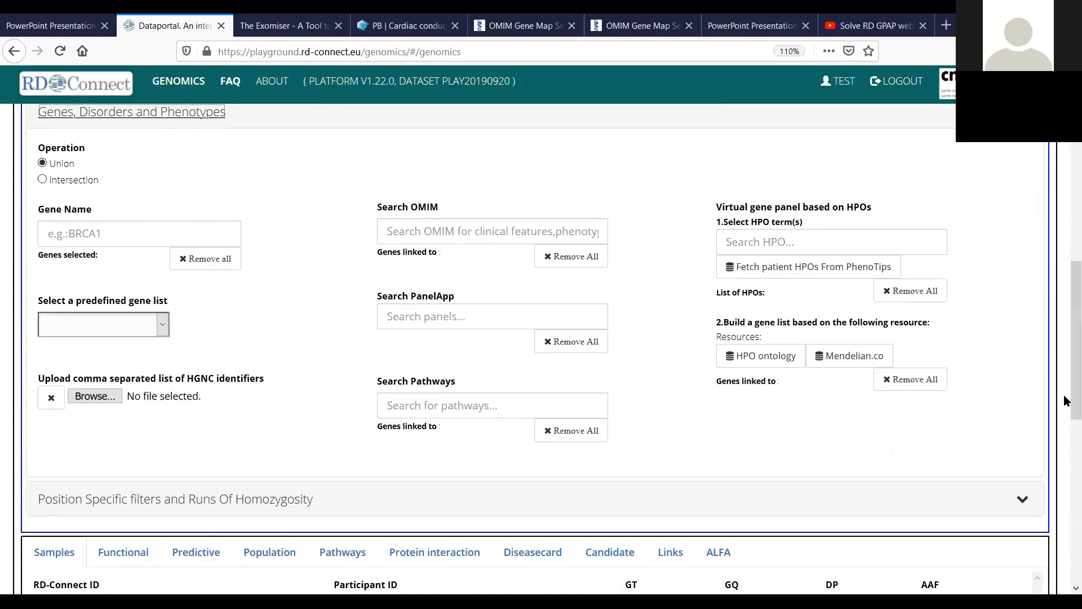
pyautogui.moveTo(779, 354)
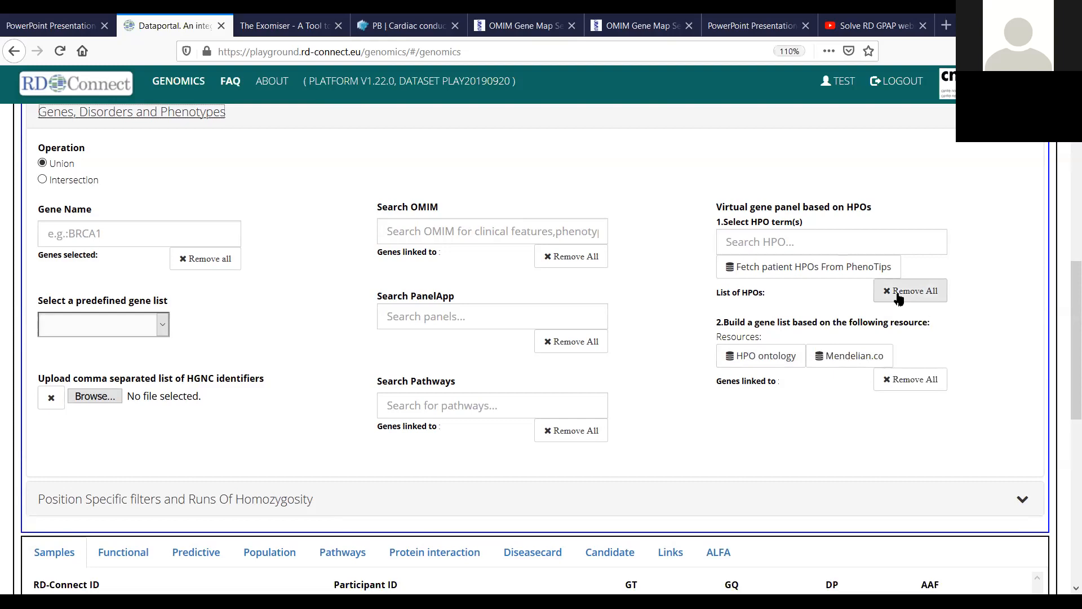
pyautogui.click(827, 272)
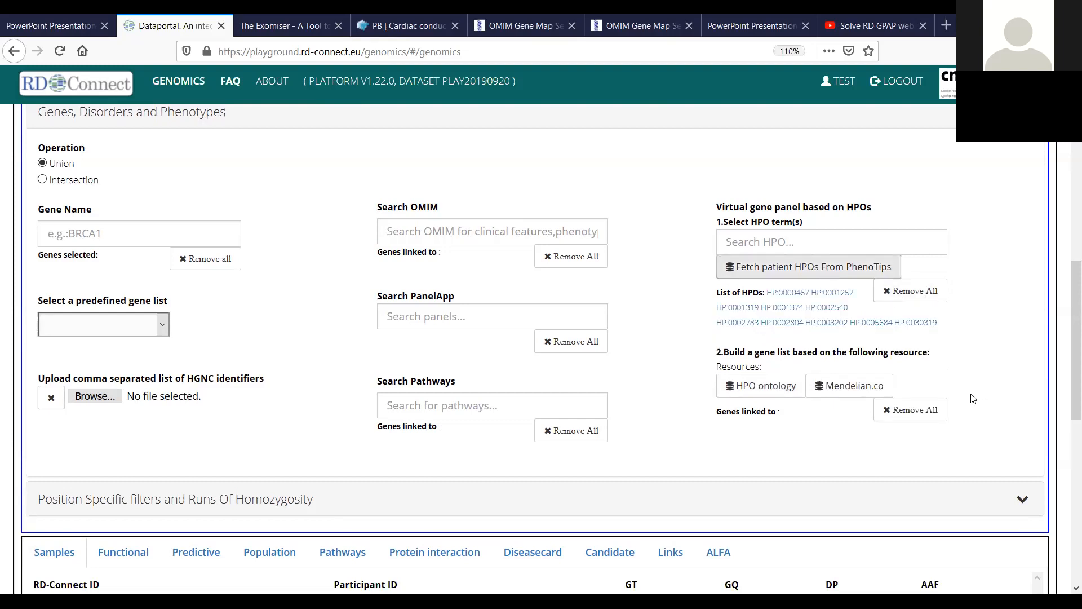
pyautogui.click(854, 390)
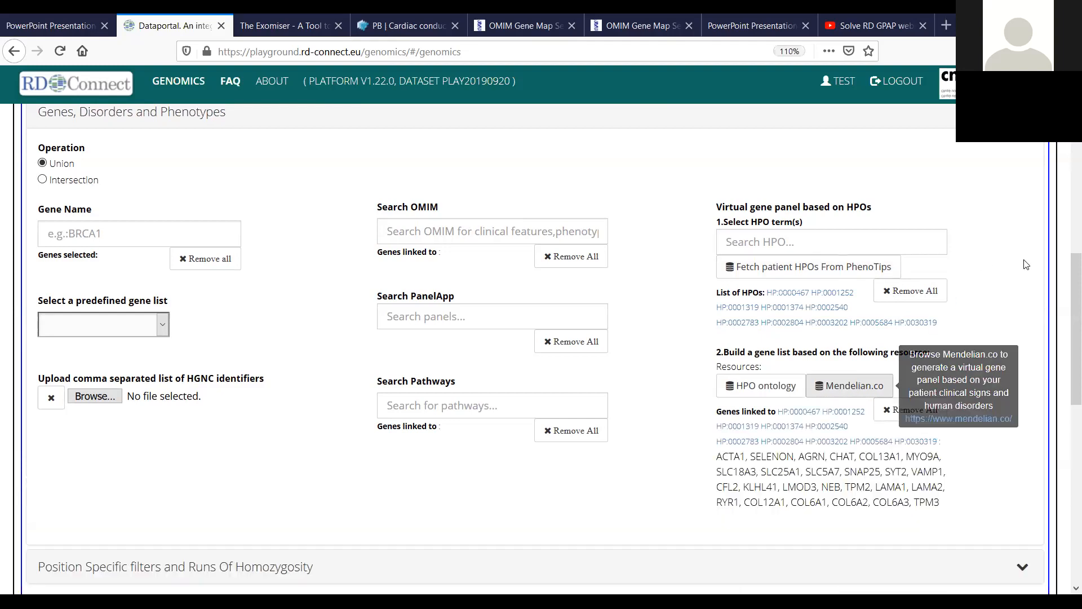
pyautogui.scroll(-3, 1060, 320)
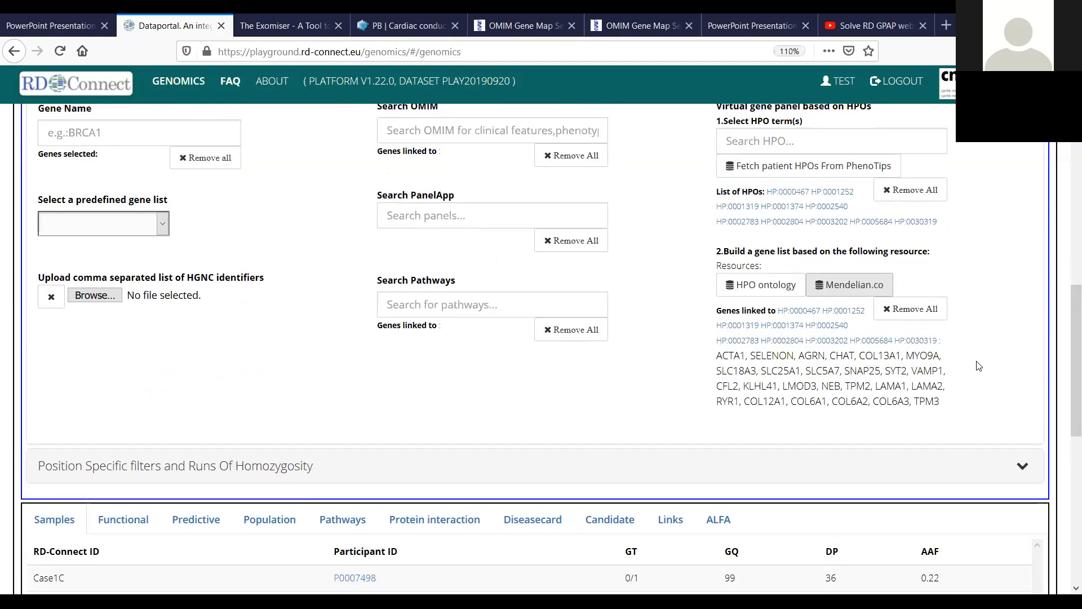
pyautogui.scroll(1, 857, 374)
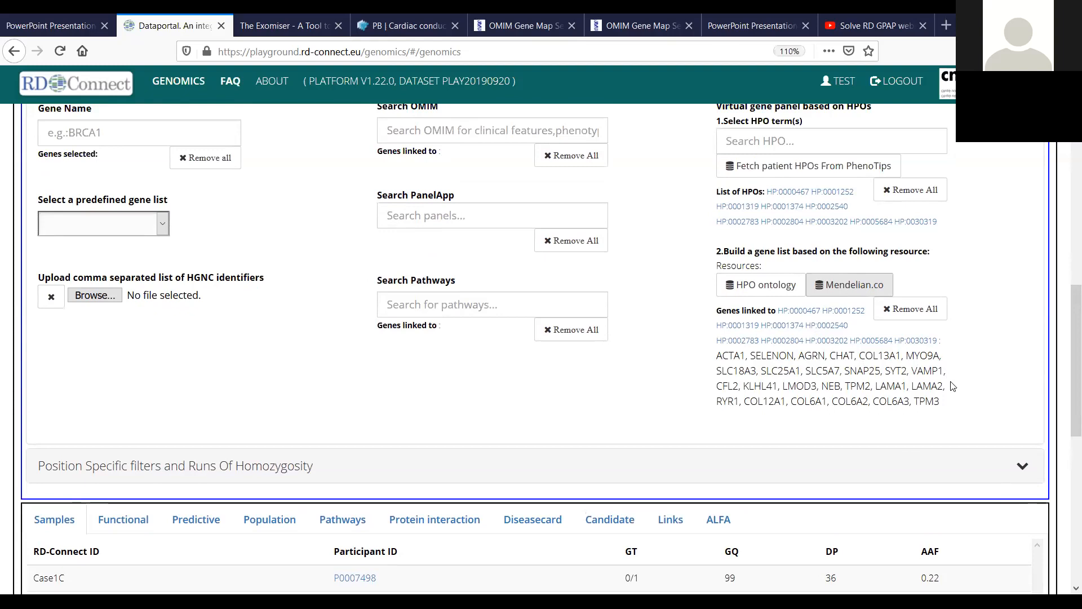
# Select the Medically Interpretable Genome (n=5,419) as the predefined gene list in the gene filters
pyautogui.moveTo(1065, 379); pyautogui.dragTo(1063, 335)
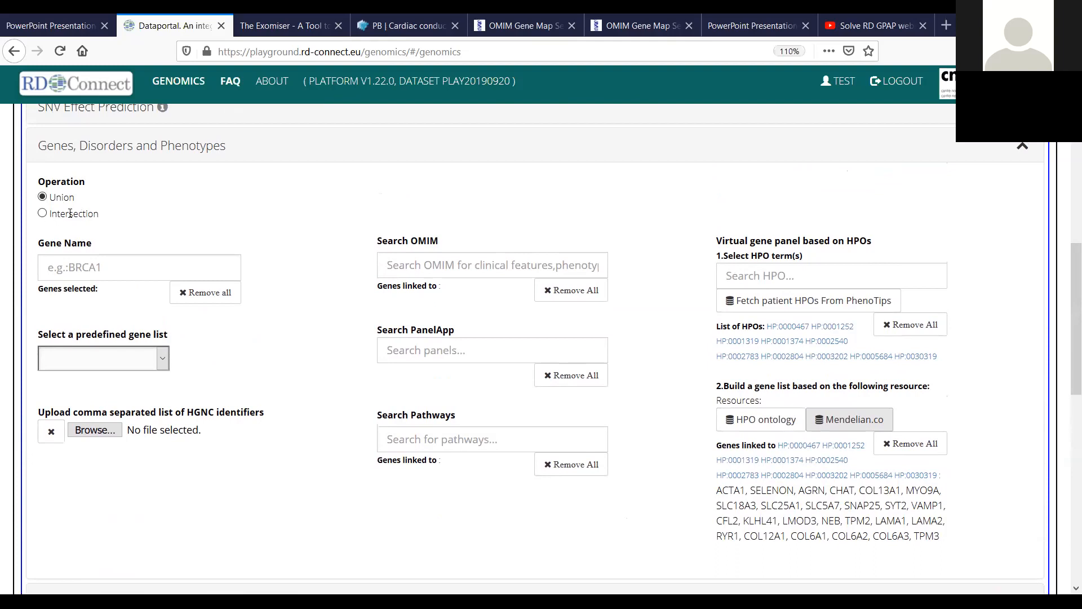
pyautogui.click(163, 359)
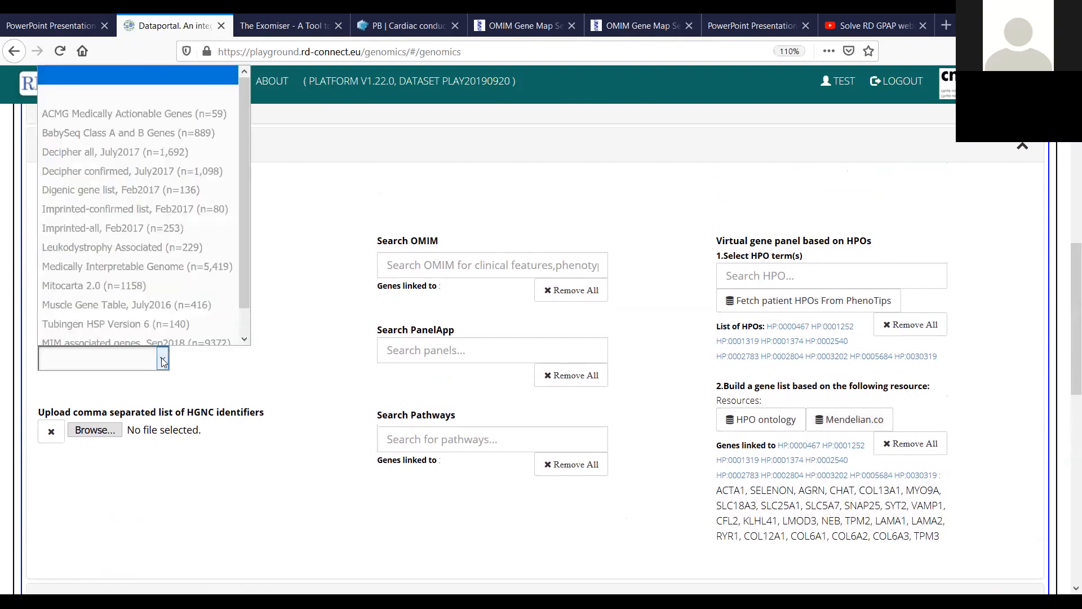
pyautogui.click(220, 260)
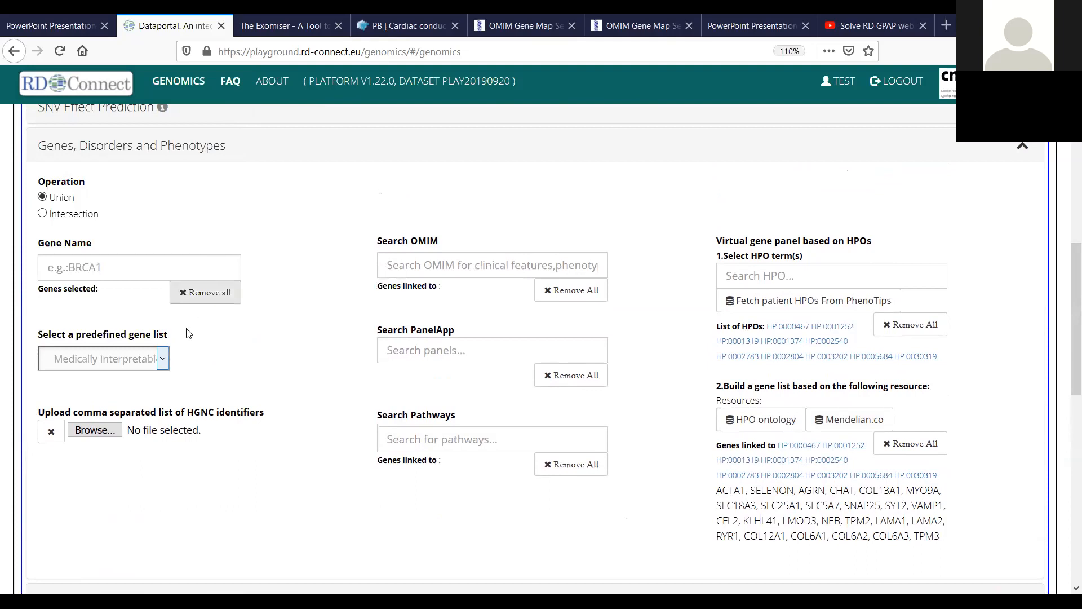
pyautogui.click(163, 360)
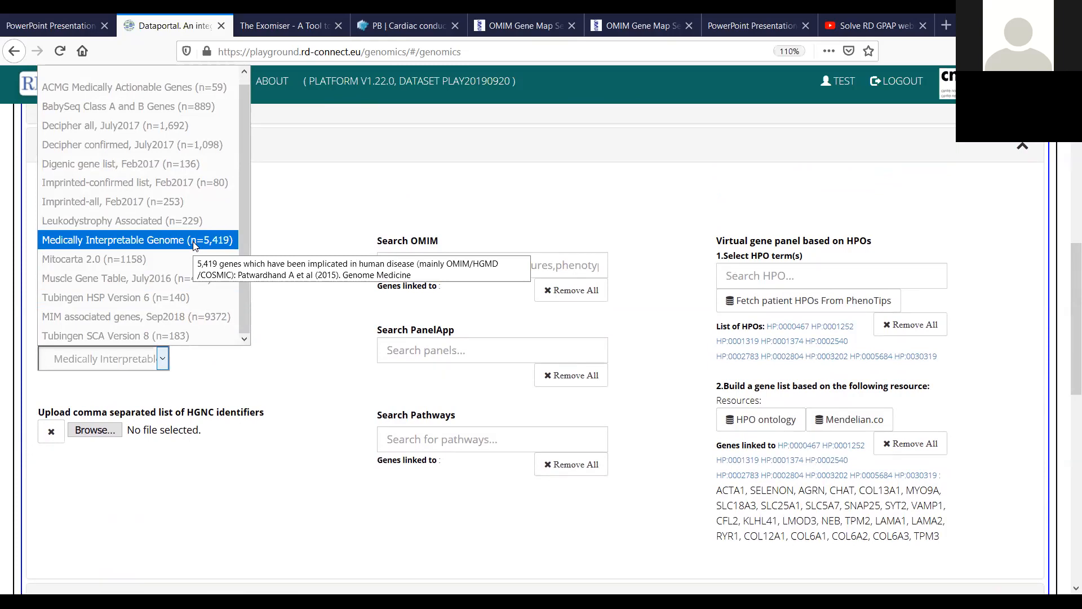
pyautogui.click(310, 219)
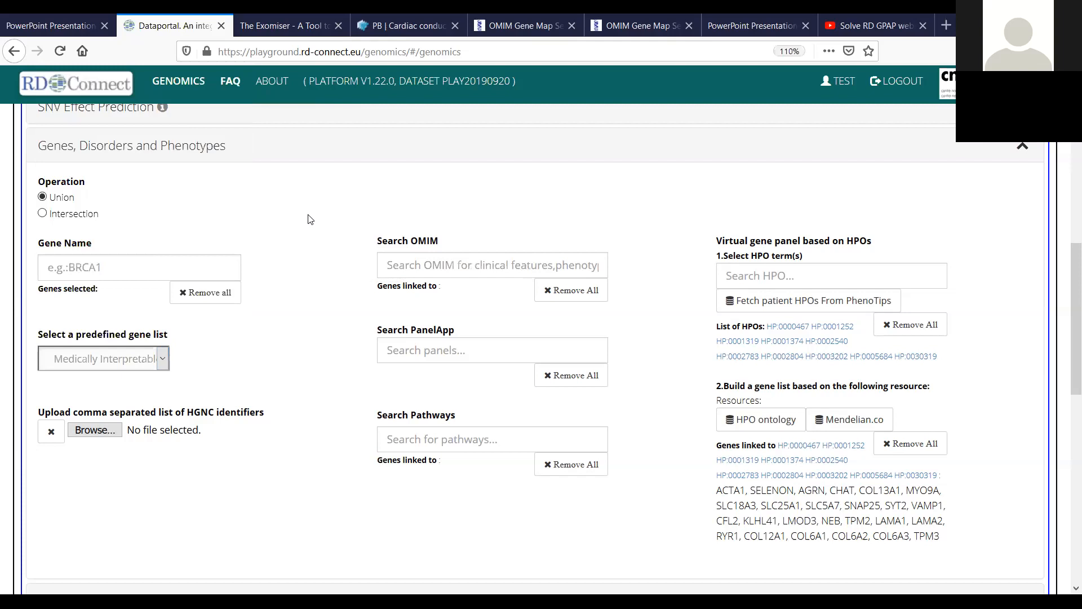
# Set the gene filter operation to Intersection and share the current query to obtain its query ID
pyautogui.click(43, 213)
pyautogui.moveTo(1063, 368); pyautogui.dragTo(1065, 193)
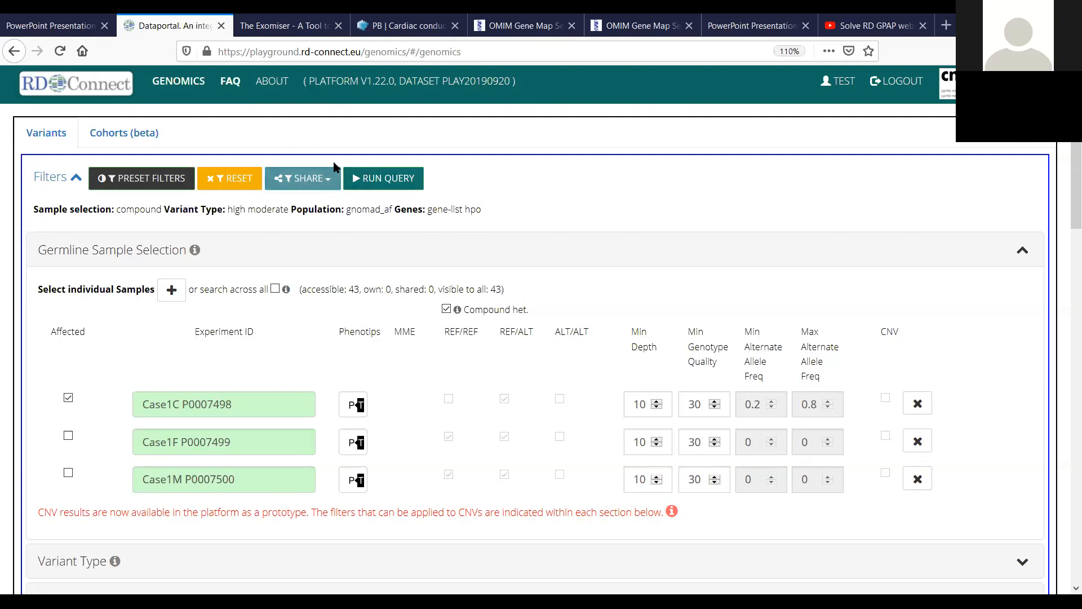
pyautogui.click(327, 182)
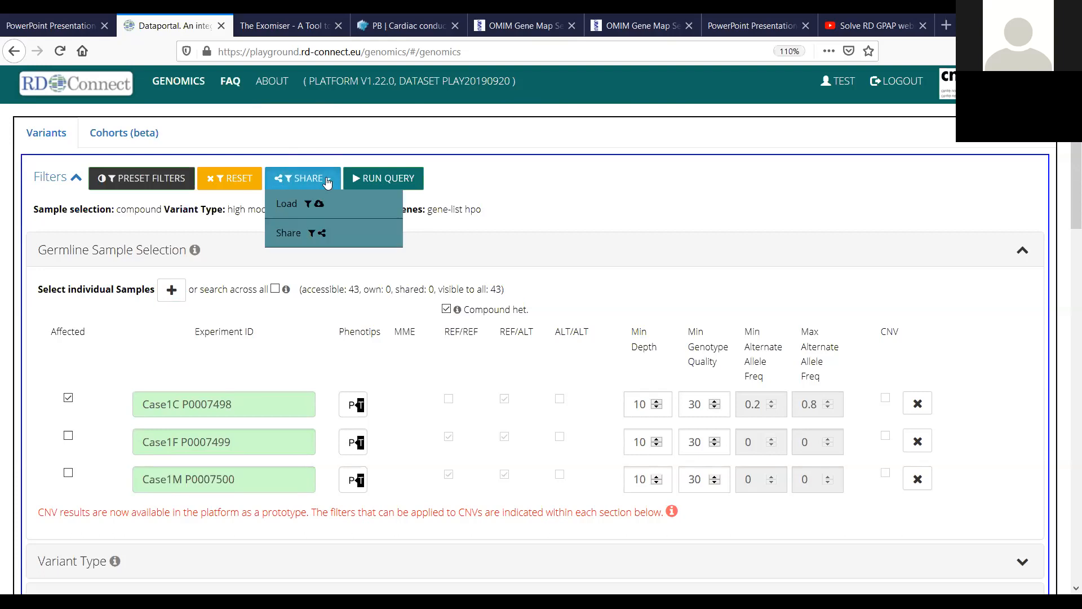
pyautogui.click(287, 223)
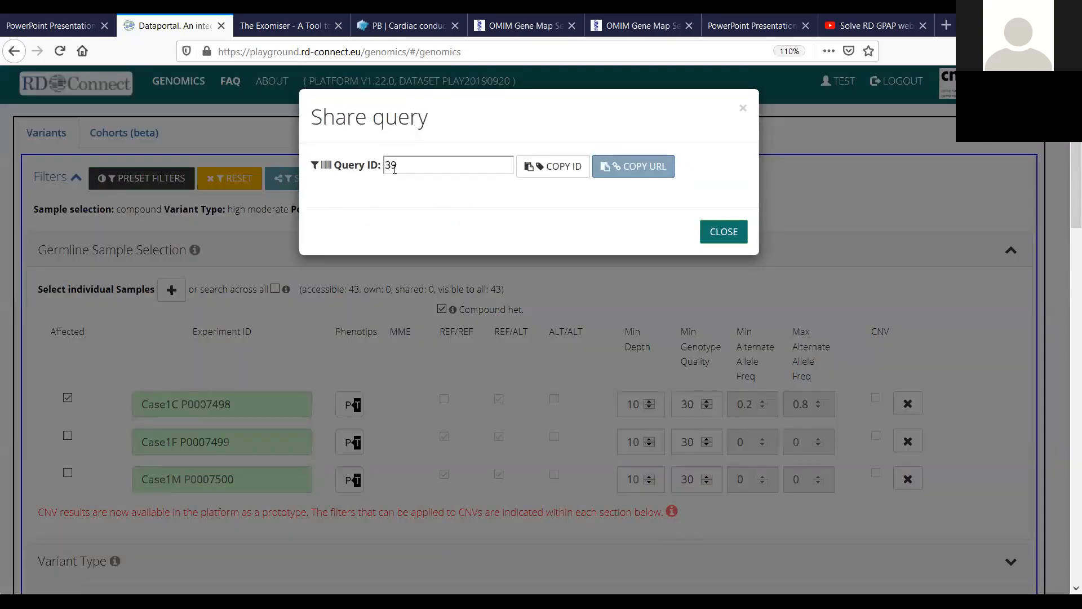
pyautogui.moveTo(397, 169); pyautogui.dragTo(379, 166)
pyautogui.click(724, 233)
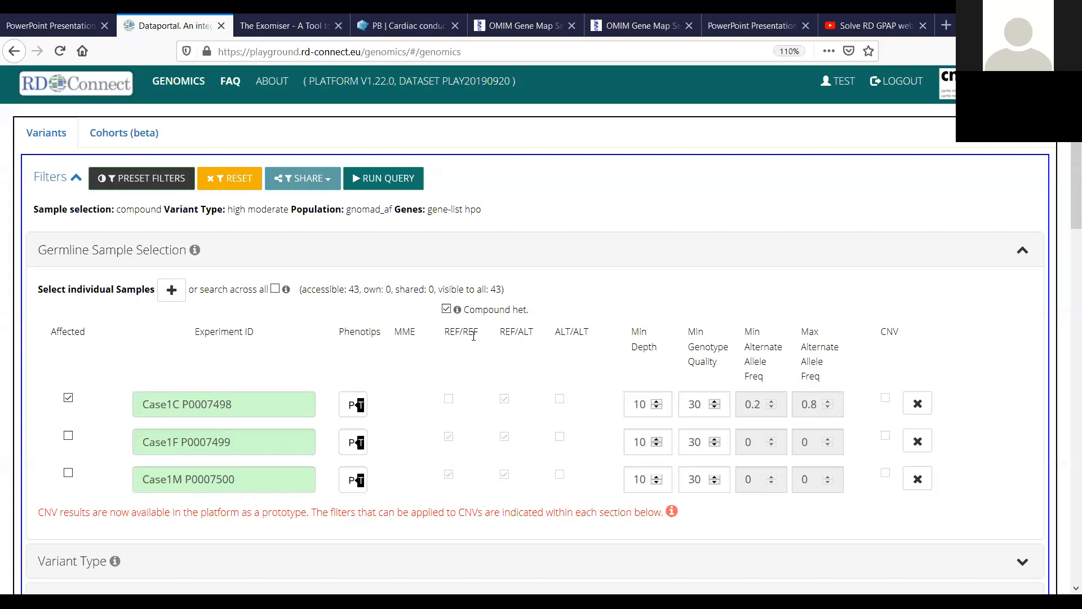
# Enter 39 as the query ID for loading a shared query, and close the dialog without loading it
pyautogui.moveTo(1066, 195); pyautogui.dragTo(1068, 169)
pyautogui.click(307, 179)
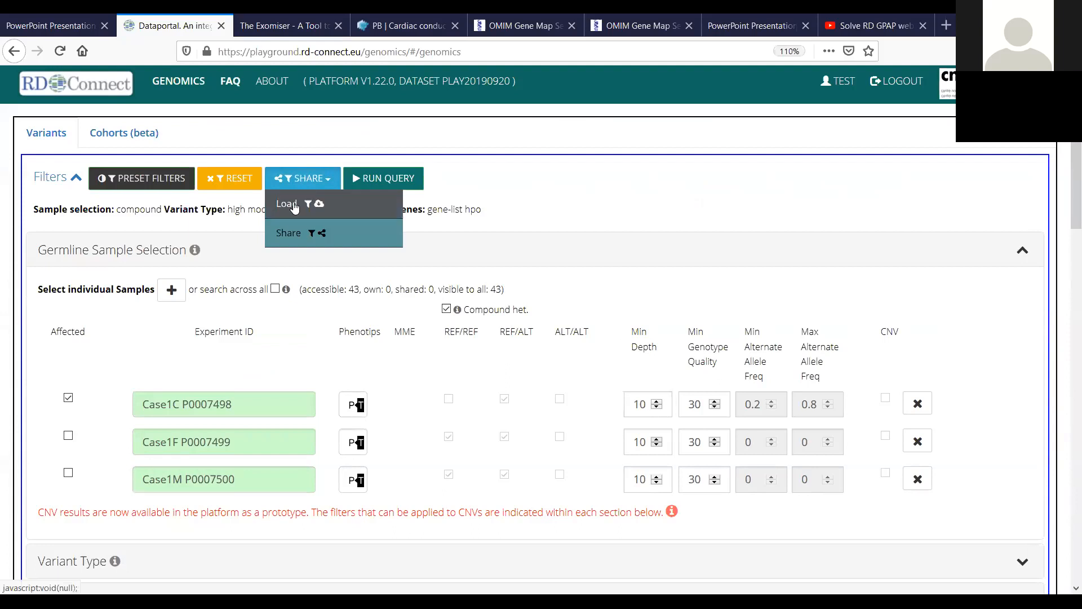
pyautogui.click(293, 206)
pyautogui.write('39')
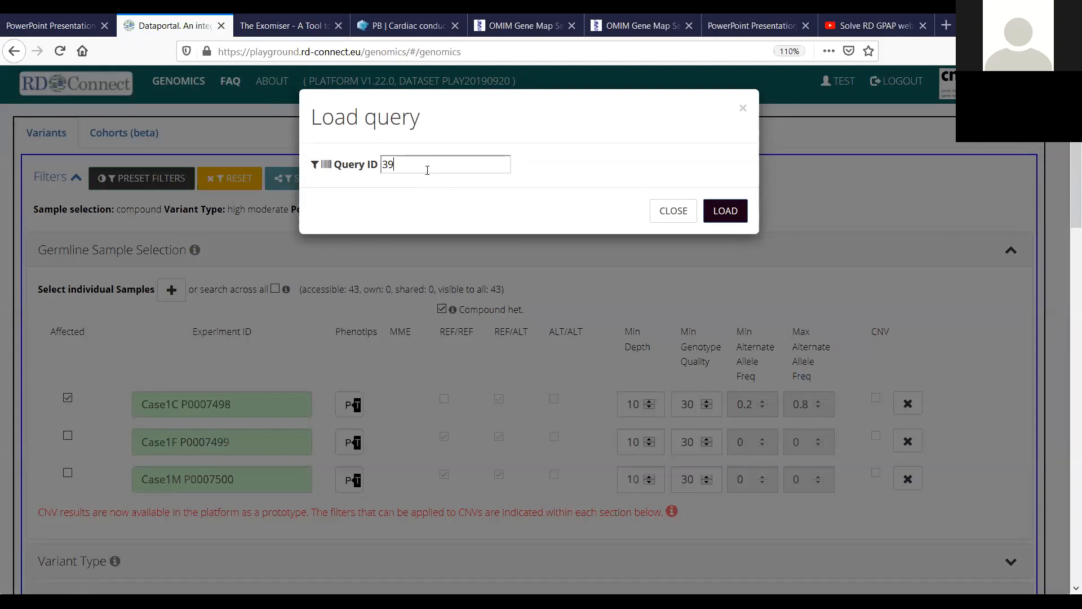
pyautogui.click(688, 207)
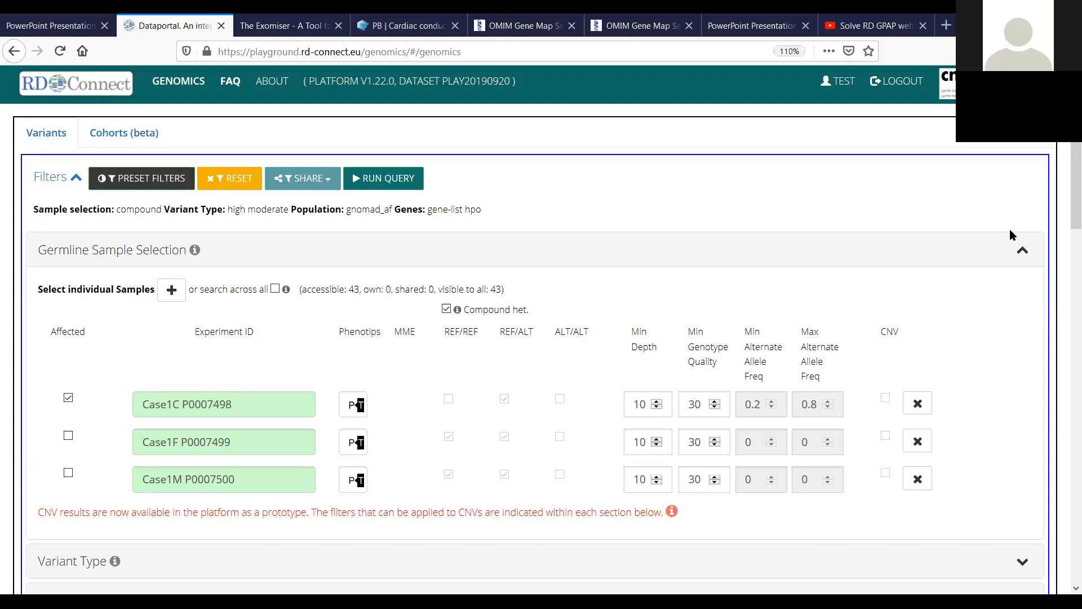
# Review the RYR1 entry and its scores, known diseases and top ranked variant in the Exomiser report's prioritised genes
pyautogui.scroll(-1, 1065, 216)
pyautogui.moveTo(1065, 215); pyautogui.dragTo(1067, 554)
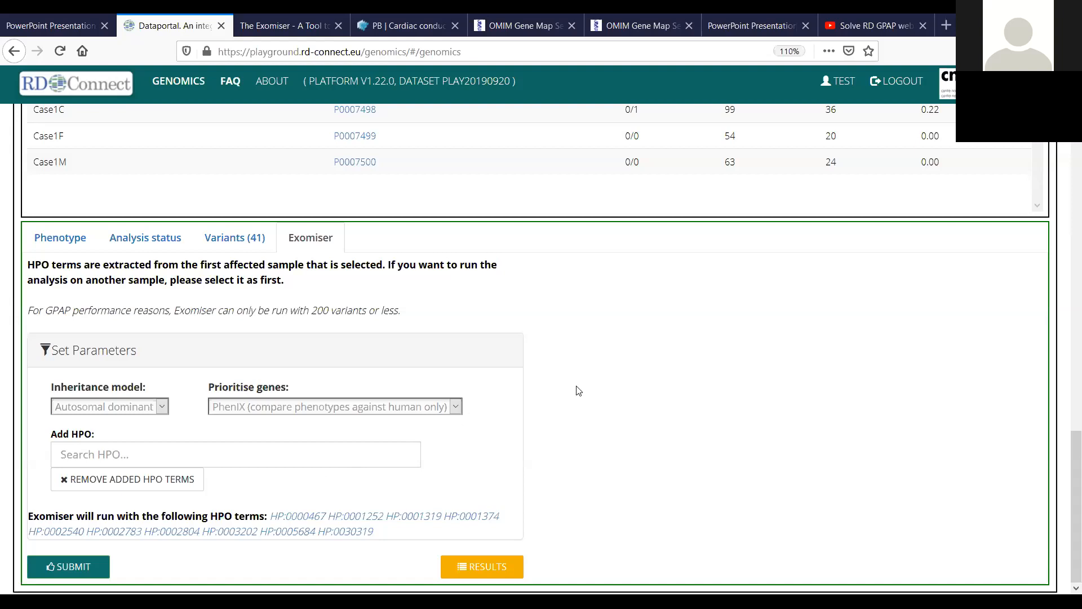
pyautogui.click(289, 34)
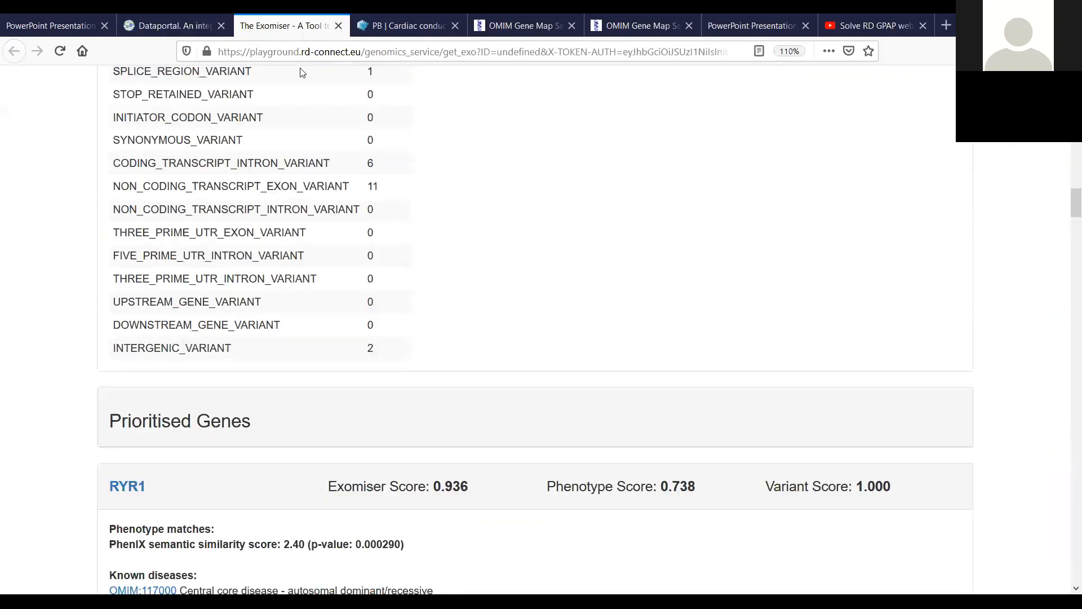
pyautogui.moveTo(1065, 210); pyautogui.dragTo(1066, 234)
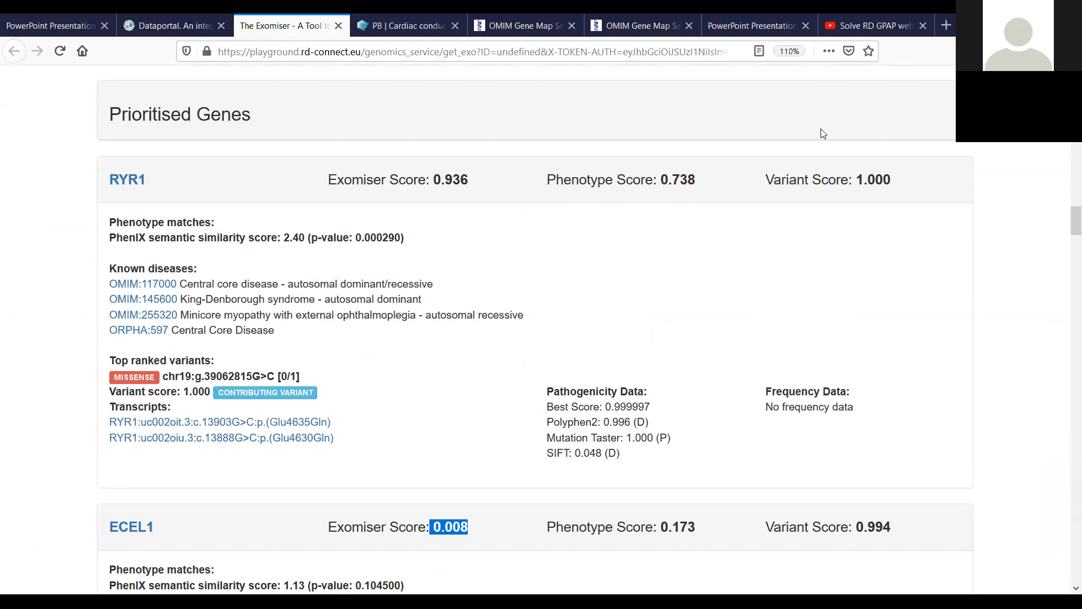
pyautogui.moveTo(1064, 218)
pyautogui.mouseDown()
pyautogui.moveTo(1064, 235)
pyautogui.moveTo(1064, 220)
pyautogui.mouseUp()
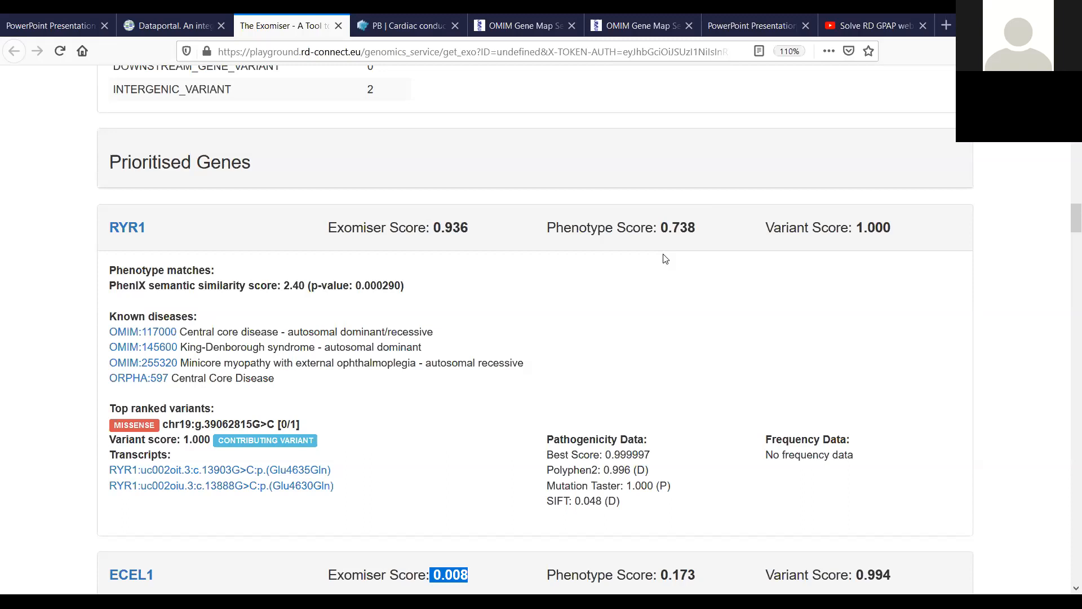
pyautogui.click(169, 26)
pyautogui.scroll(6, 441, 387)
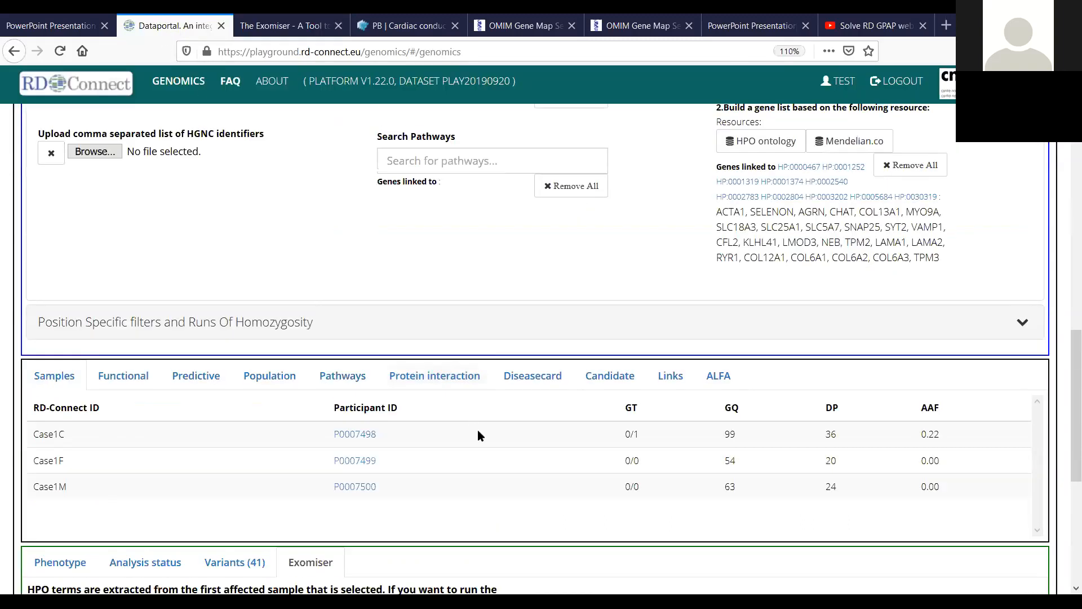
pyautogui.click(137, 381)
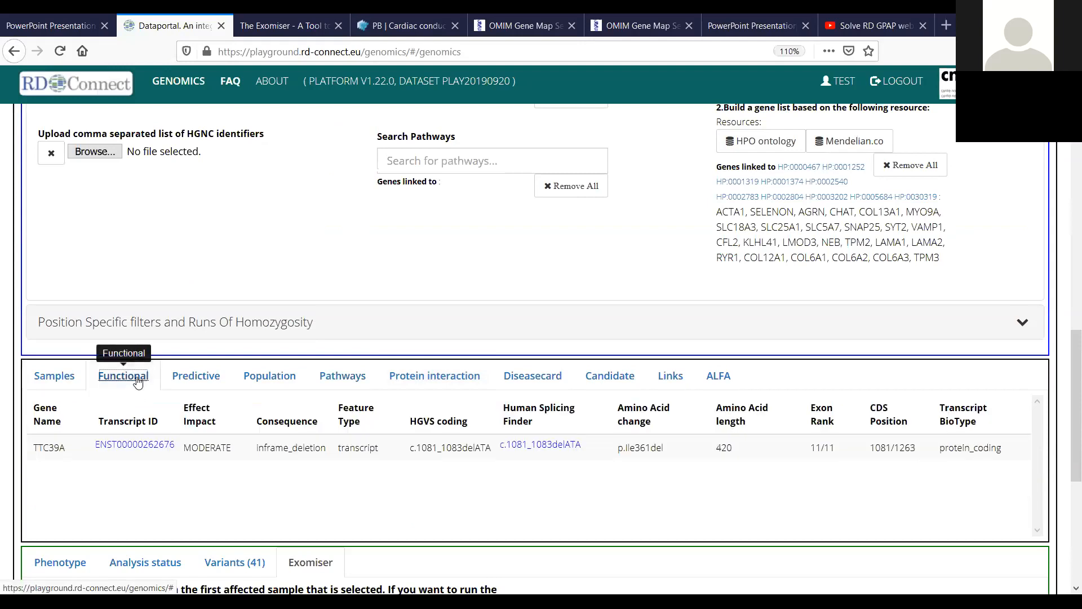
pyautogui.scroll(-3, 338, 479)
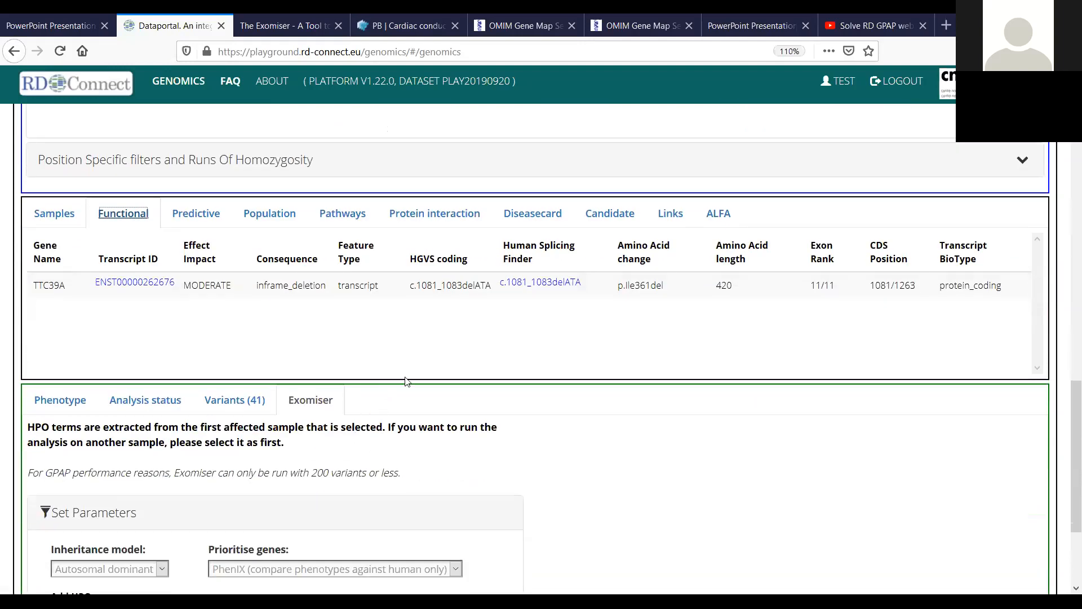
pyautogui.click(142, 284)
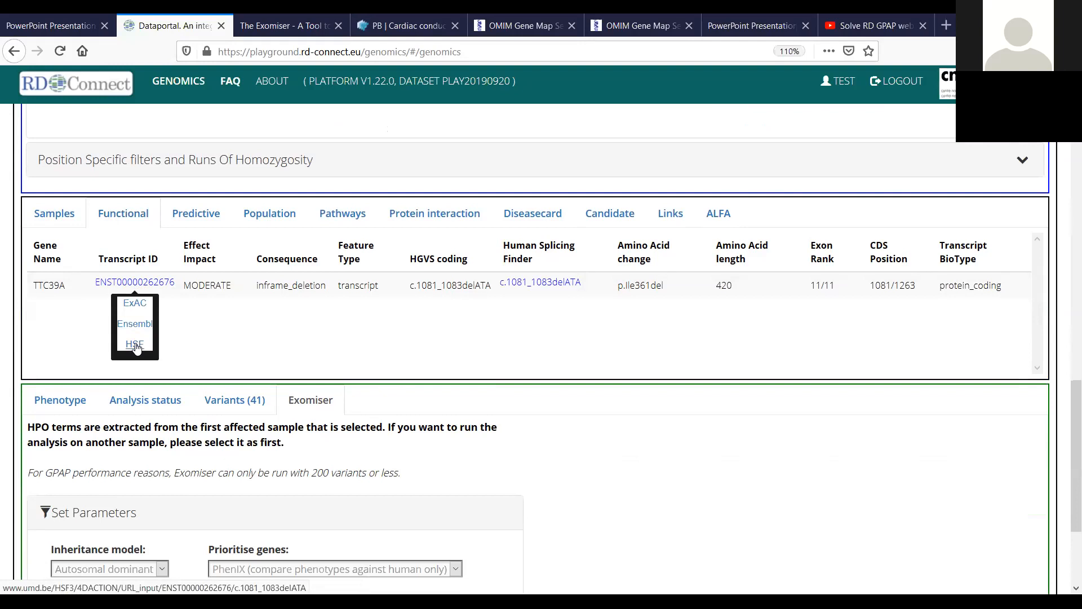
pyautogui.click(135, 344)
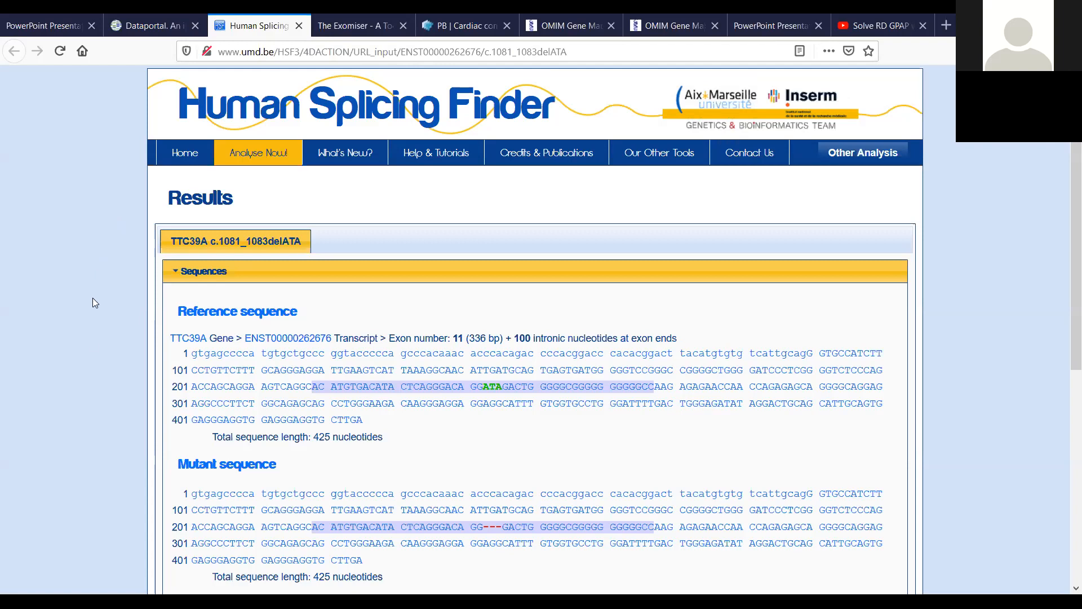
# Examine the reference and mutant sequences and the splicing interpretation for TTC39A c.1081_1083delATA in Human Splicing Finder
pyautogui.scroll(-2, 96, 345)
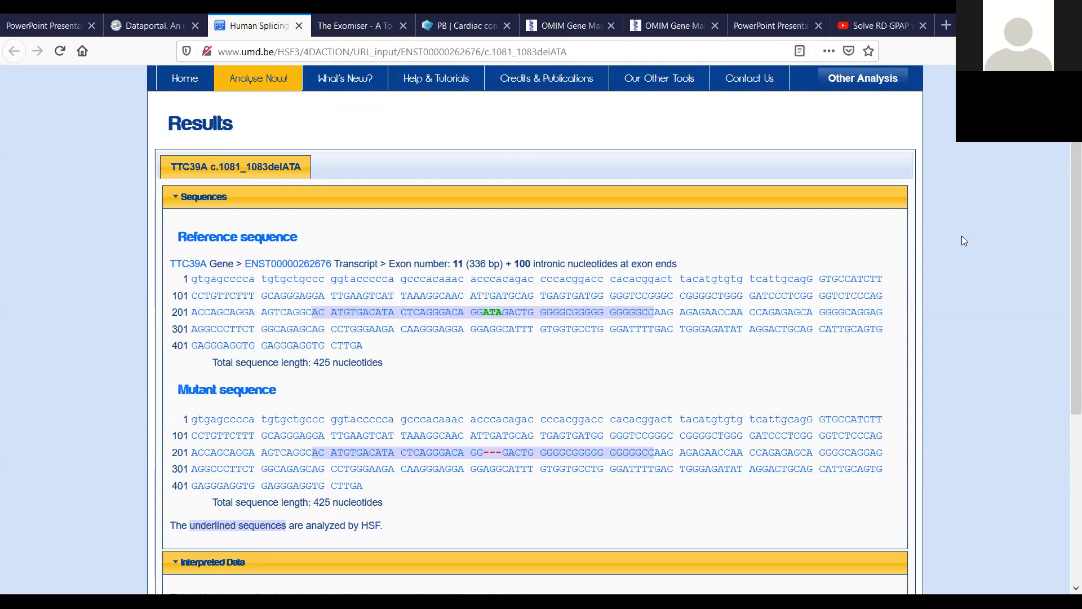
pyautogui.moveTo(1064, 320); pyautogui.dragTo(1066, 500)
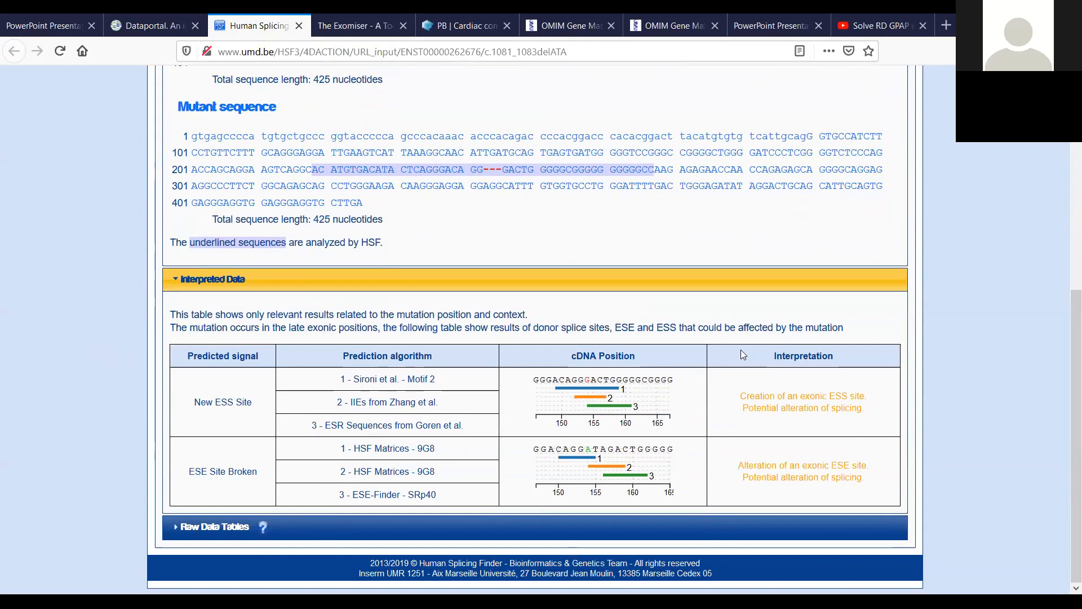
pyautogui.moveTo(765, 356); pyautogui.dragTo(846, 350)
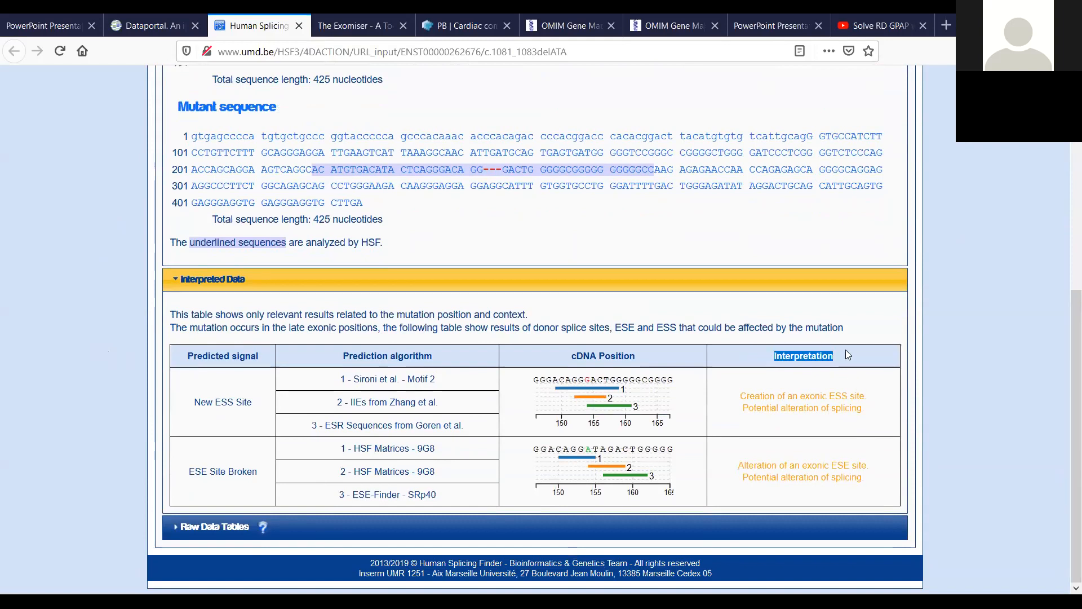
pyautogui.click(873, 412)
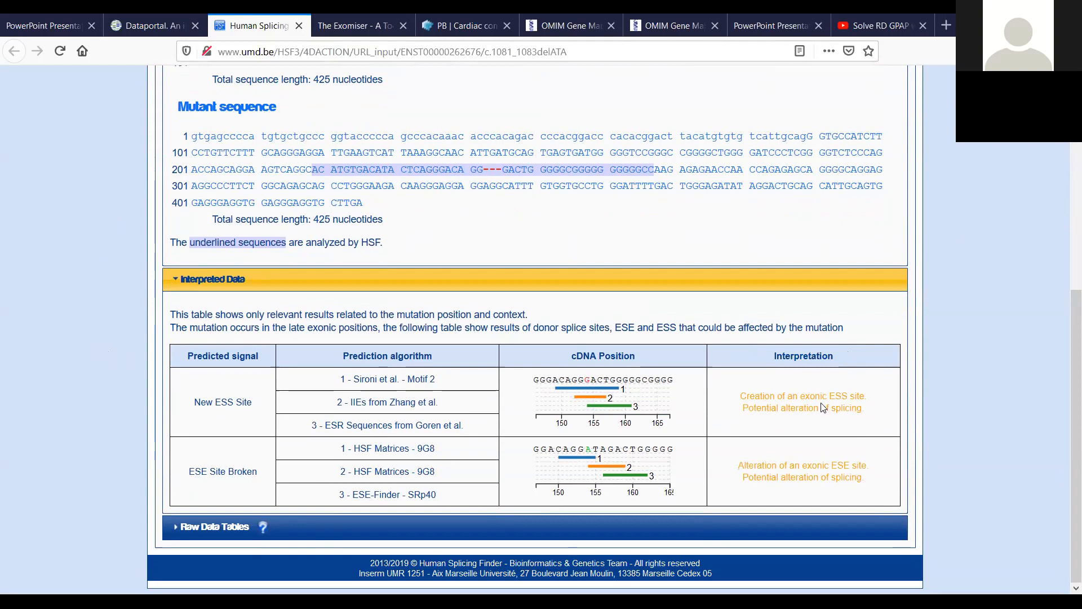
pyautogui.moveTo(863, 408); pyautogui.dragTo(739, 402)
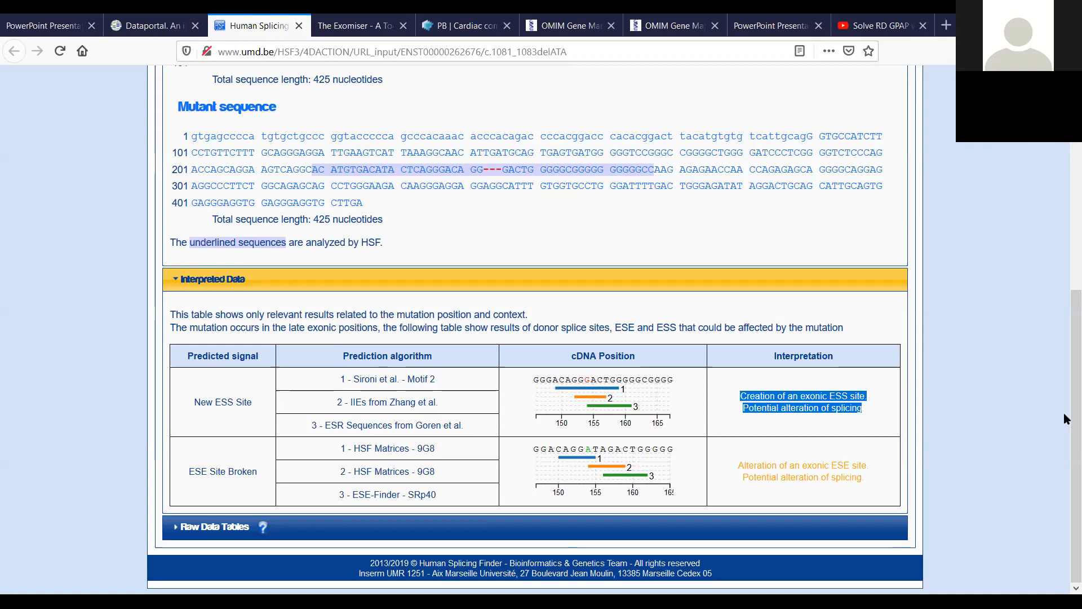
pyautogui.click(880, 407)
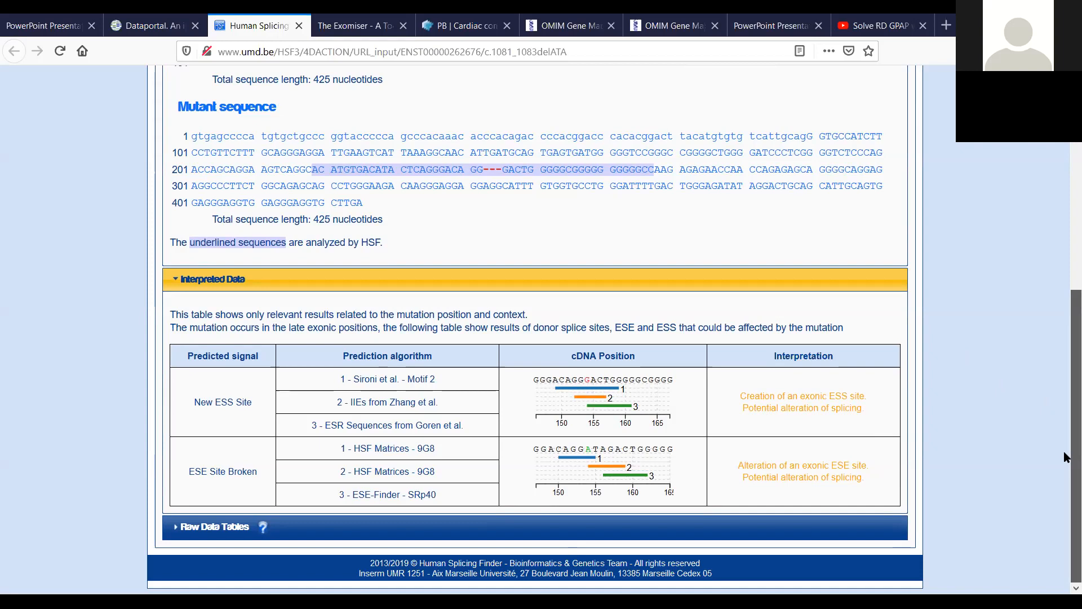
pyautogui.scroll(1, 1065, 449)
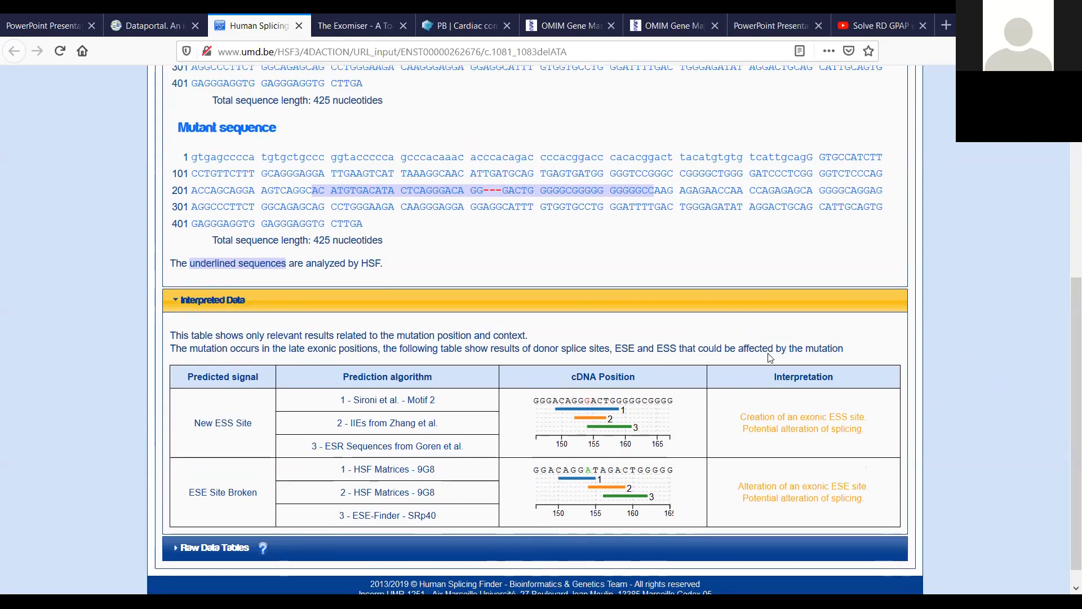
# Go back to the RD-Connect portal and show the external resource links for the TTC39A transcript again
pyautogui.click(128, 35)
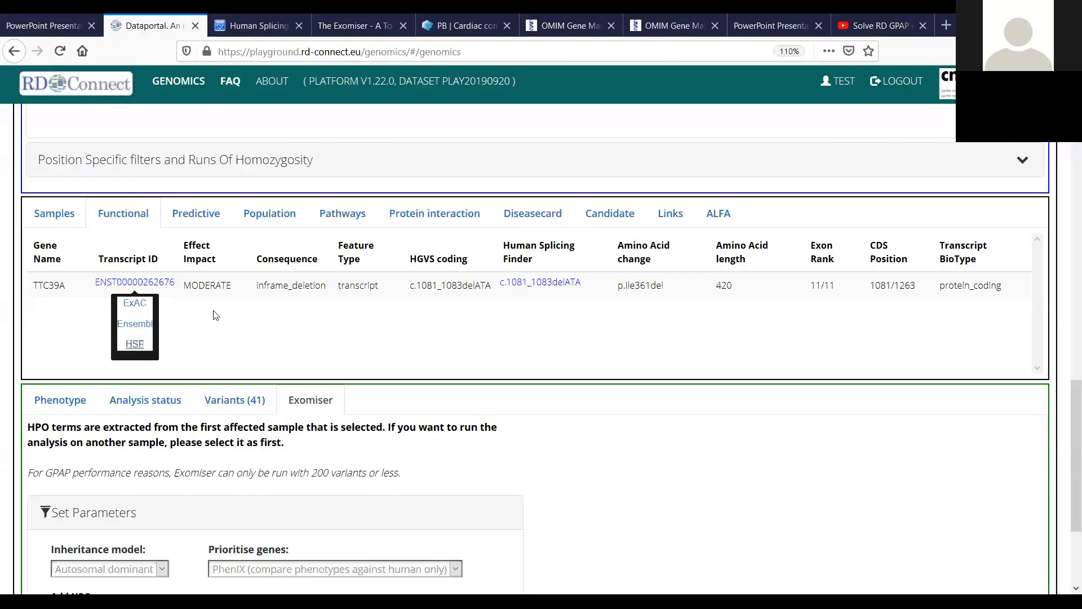
pyautogui.click(206, 358)
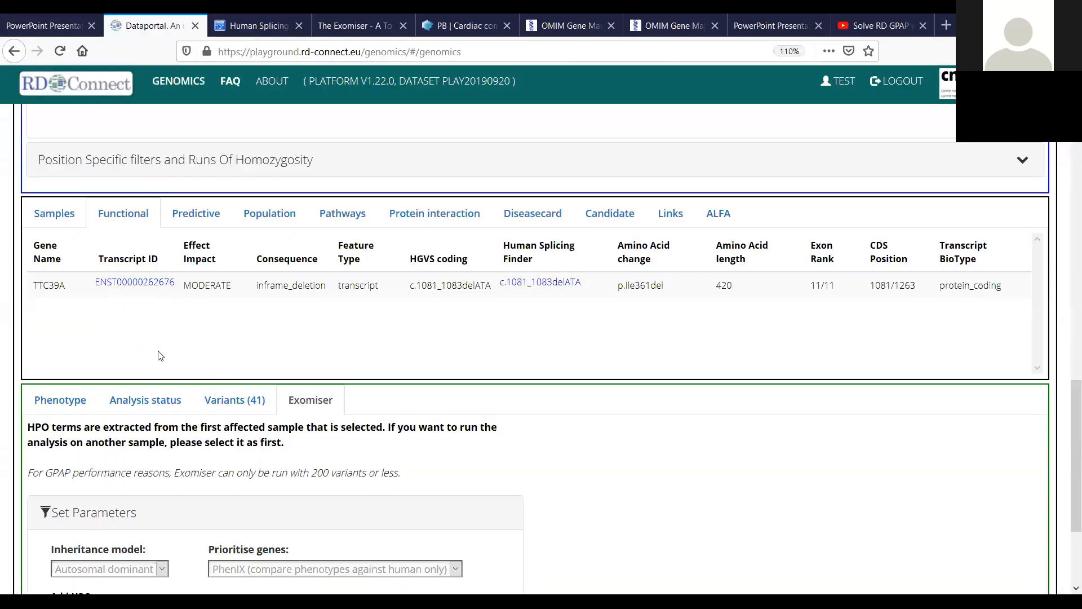
pyautogui.scroll(-2, 1063, 438)
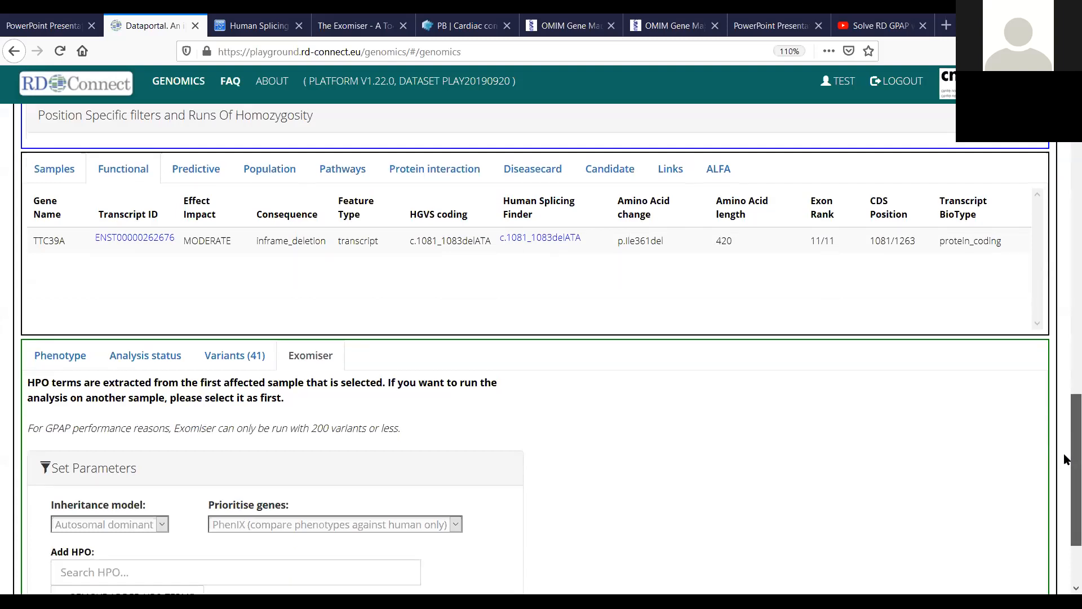
pyautogui.scroll(1, 1064, 450)
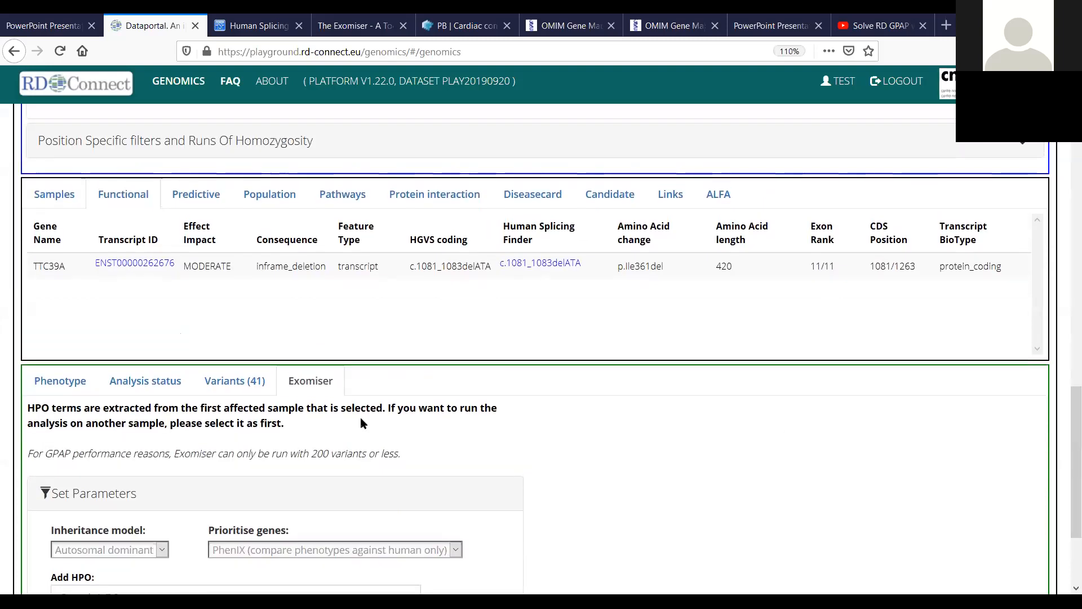
pyautogui.click(144, 264)
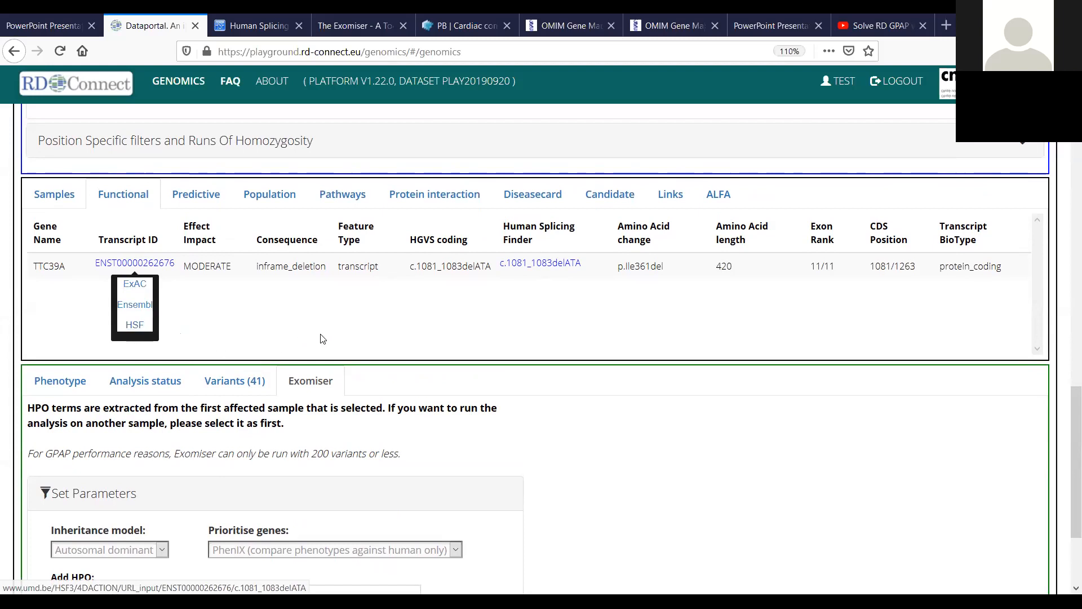
# Expand the Position Specific filters and Runs Of Homozygosity section
pyautogui.scroll(6, 338, 378)
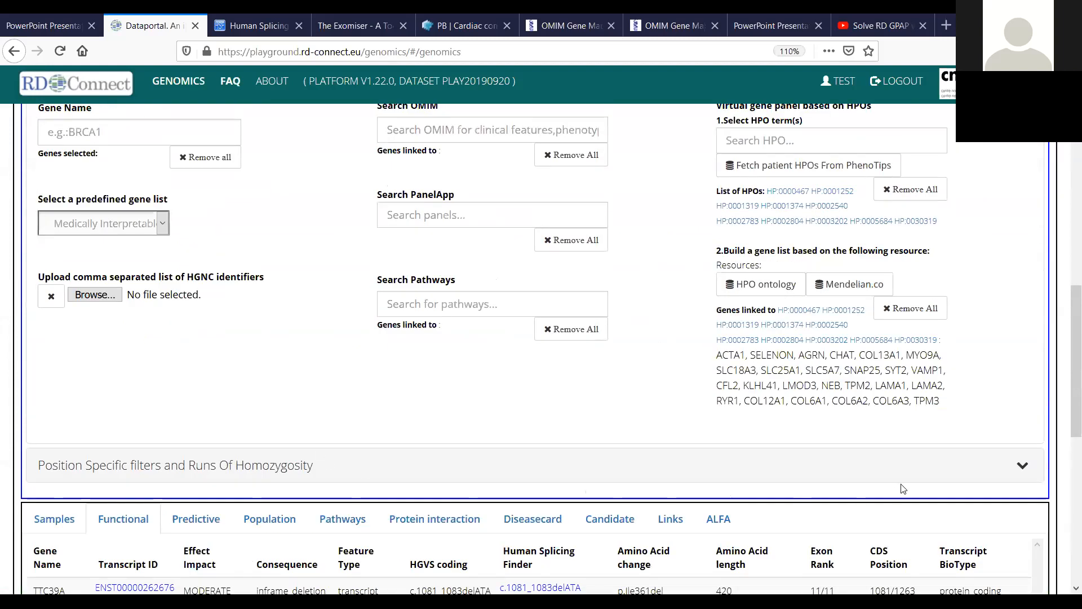
pyautogui.click(1021, 465)
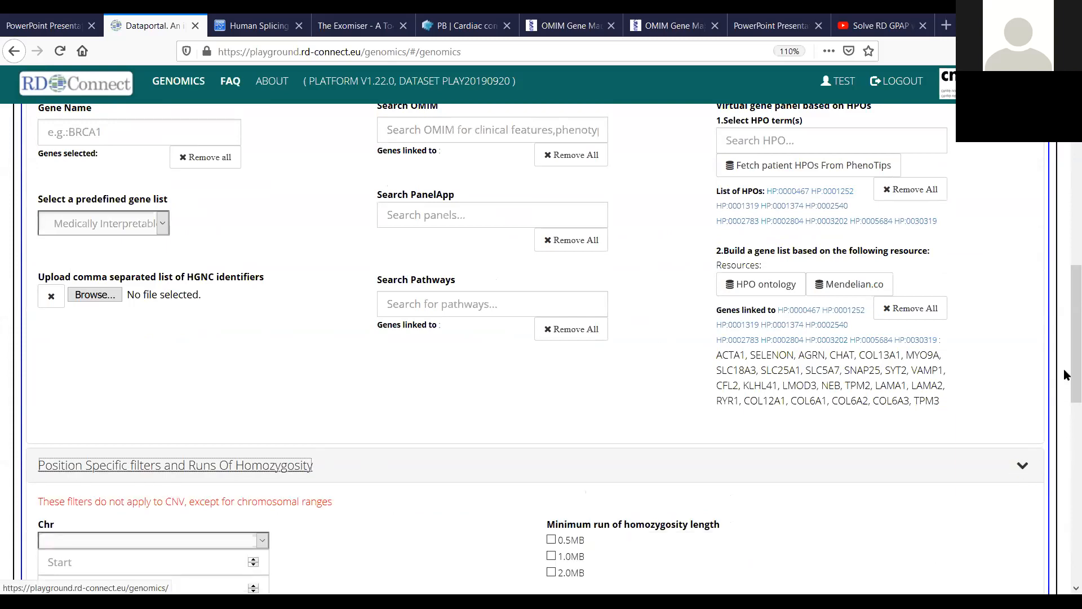
# Search PanelApp for "congenital my" and select the Congenital myaesthenic syndrome panel as a gene list
pyautogui.scroll(3, 1064, 369)
pyautogui.scroll(1, 1063, 290)
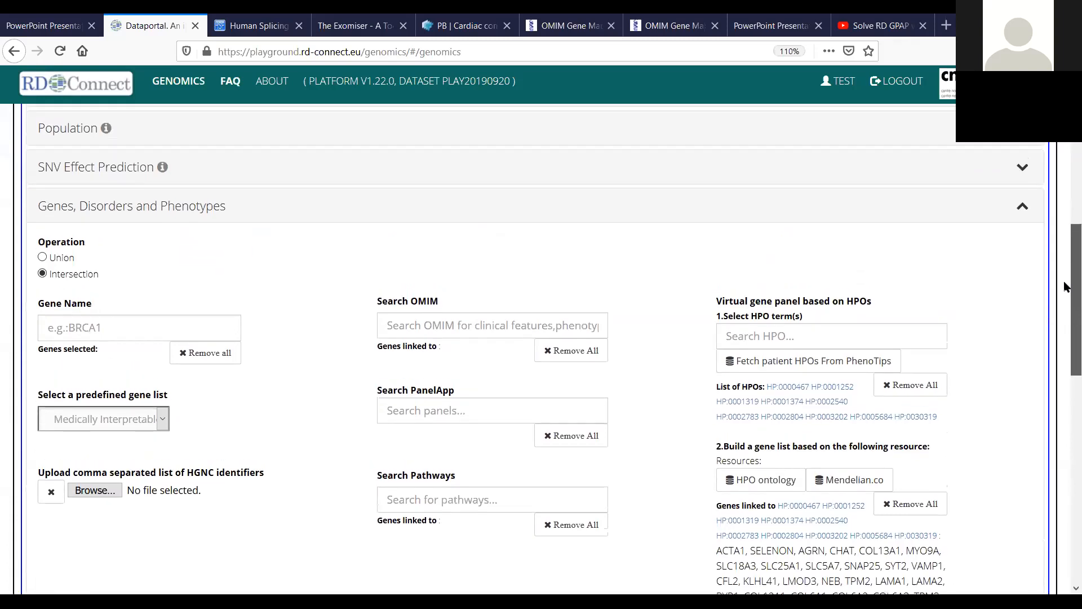
pyautogui.scroll(-2, 633, 339)
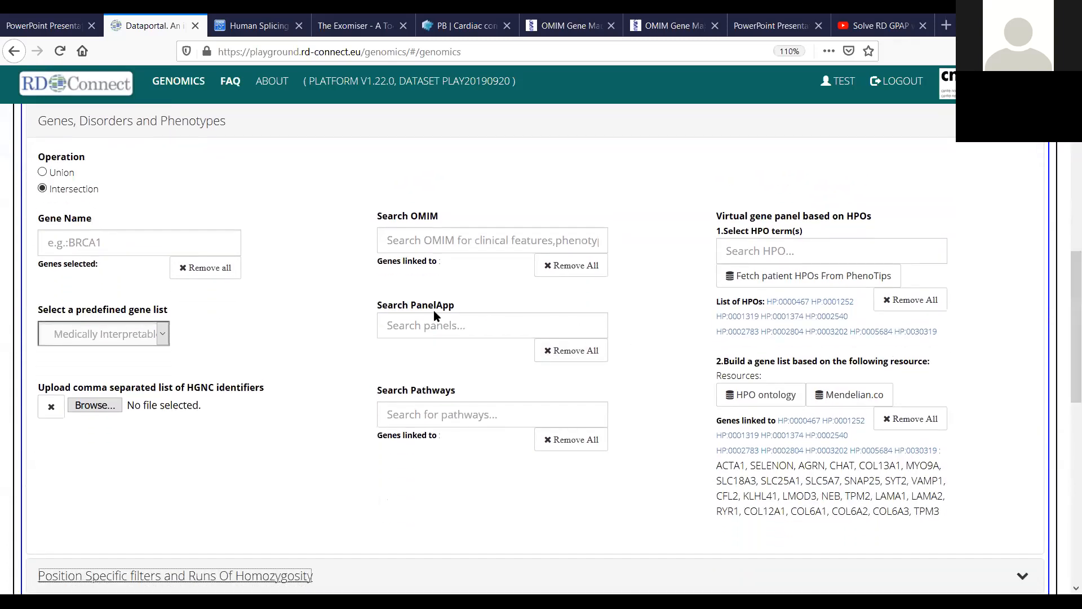
pyautogui.moveTo(433, 310)
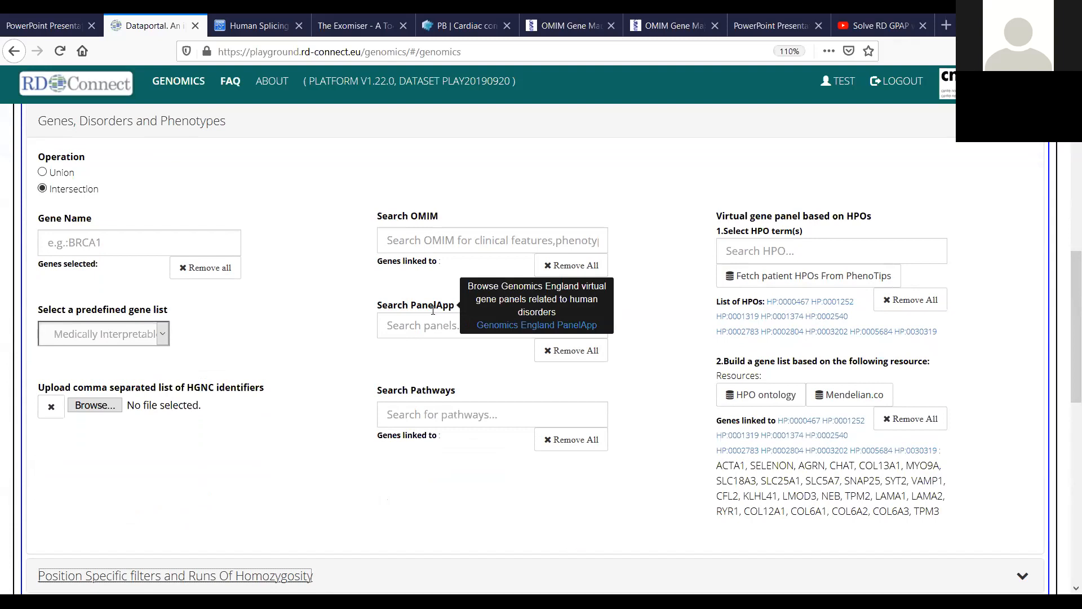
pyautogui.click(401, 327)
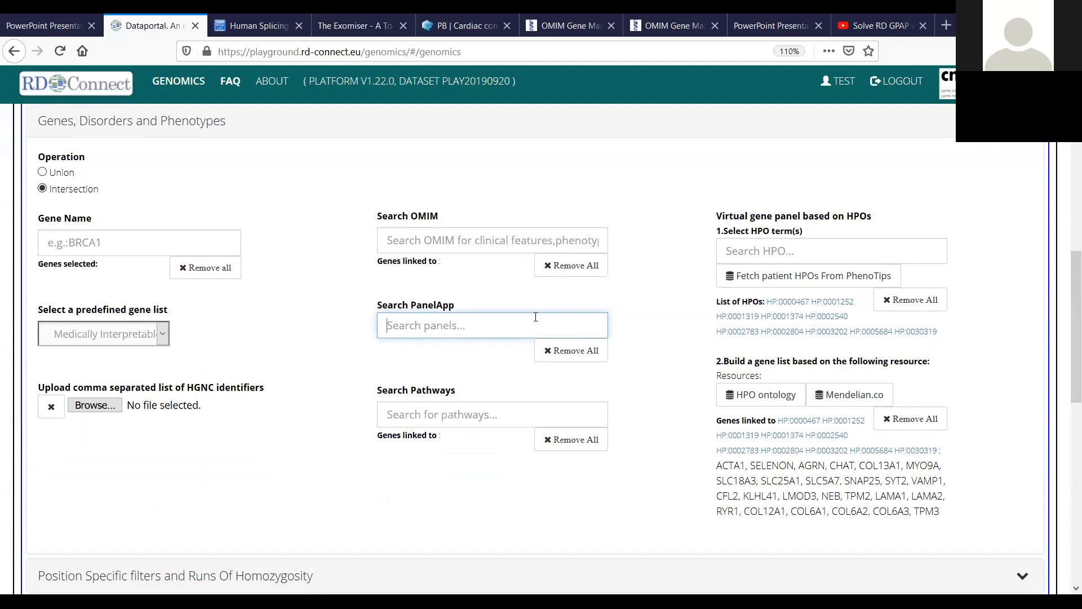
pyautogui.write('congenit')
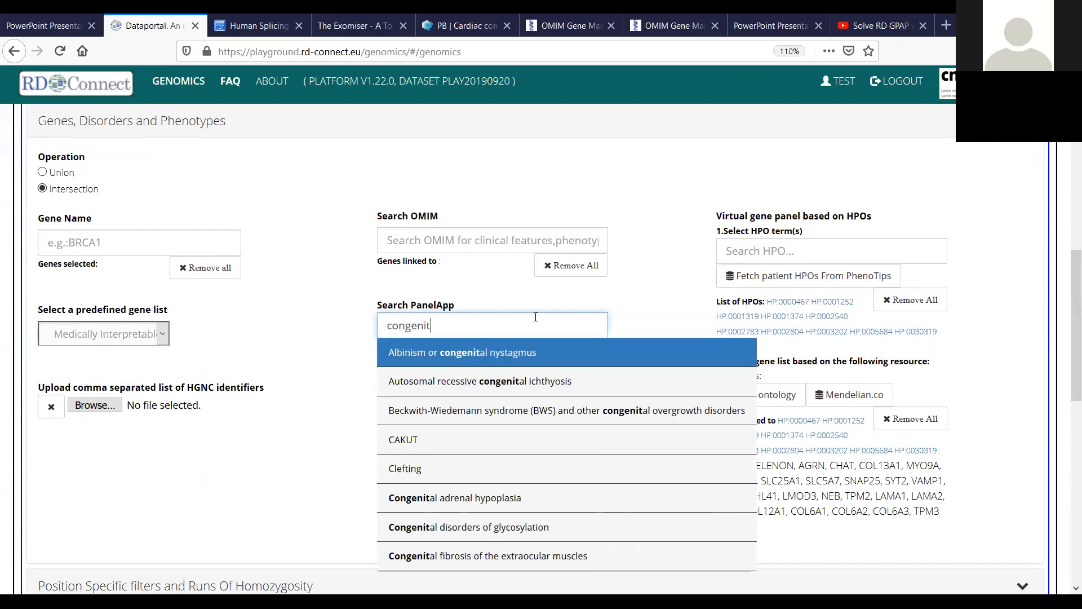
pyautogui.write('al my')
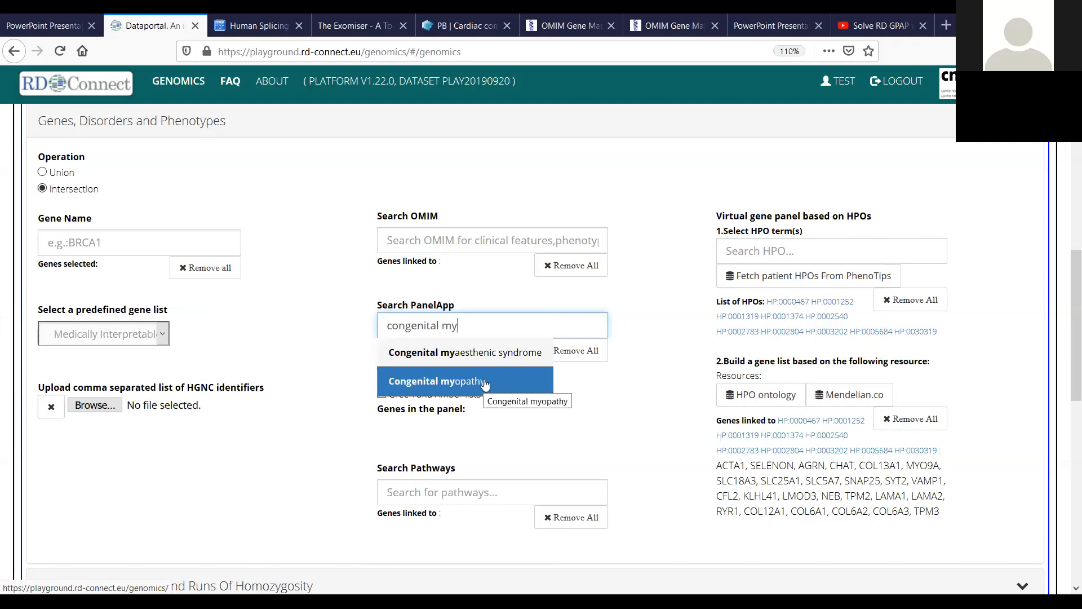
pyautogui.click(490, 354)
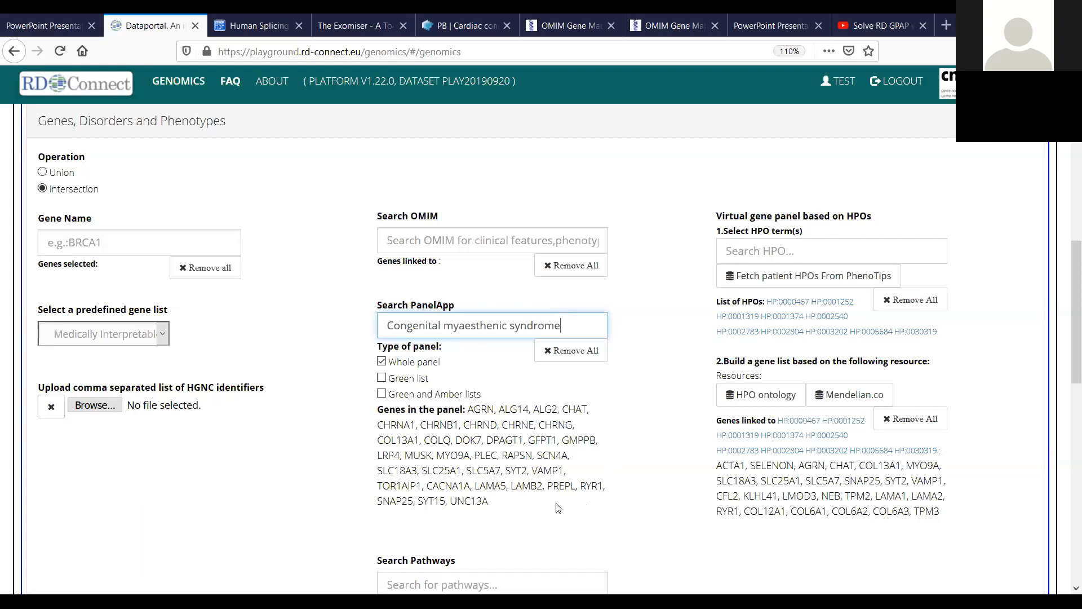
# Highlight RYR1 in the panel's genes, and change the panel type from Whole panel to Green list
pyautogui.moveTo(582, 485); pyautogui.dragTo(603, 484)
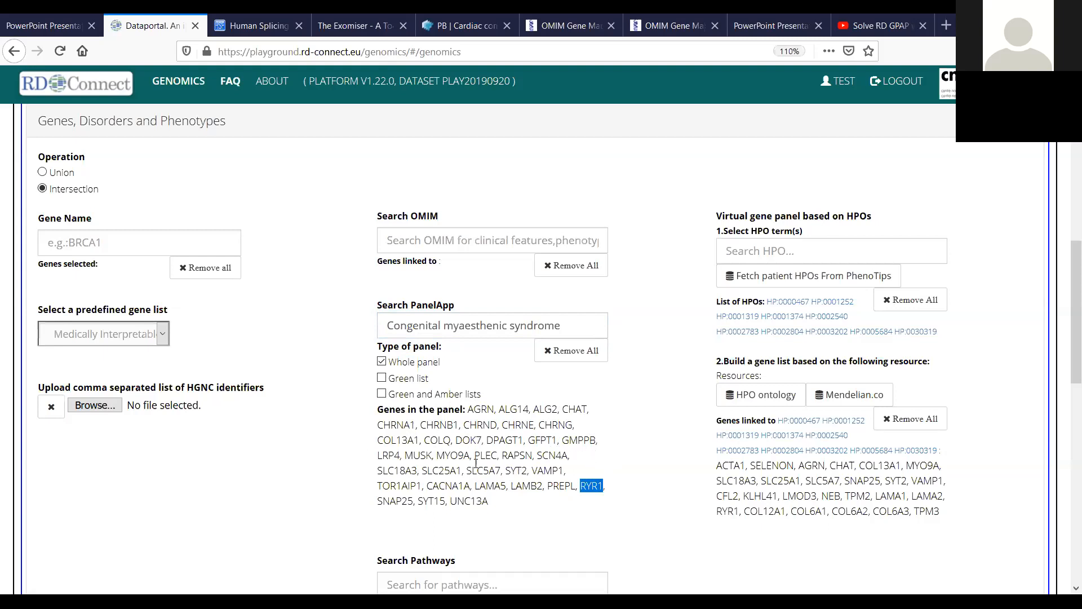
pyautogui.click(382, 362)
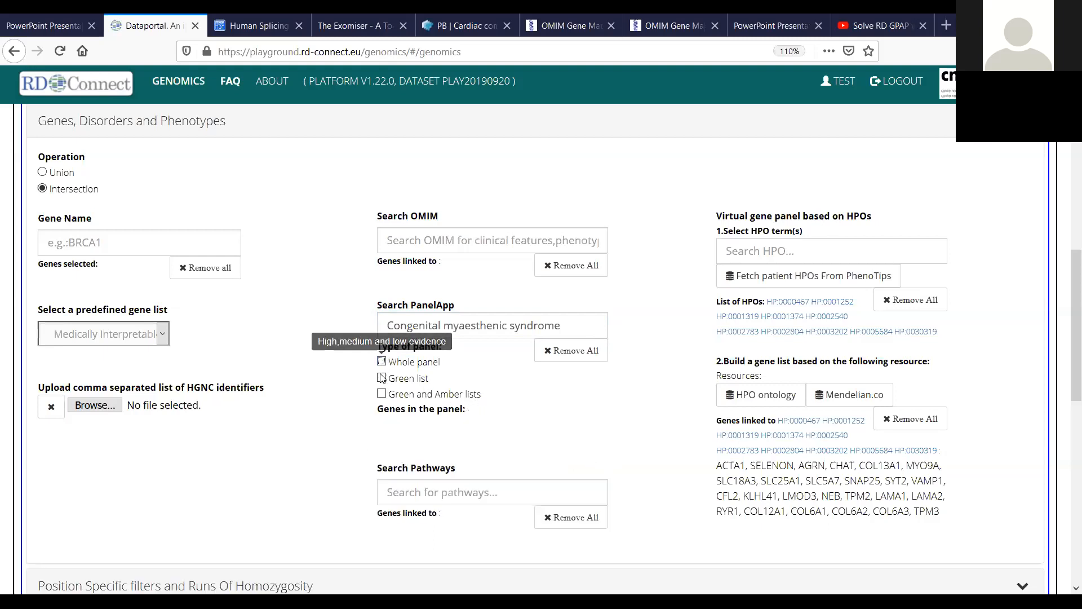
pyautogui.click(382, 379)
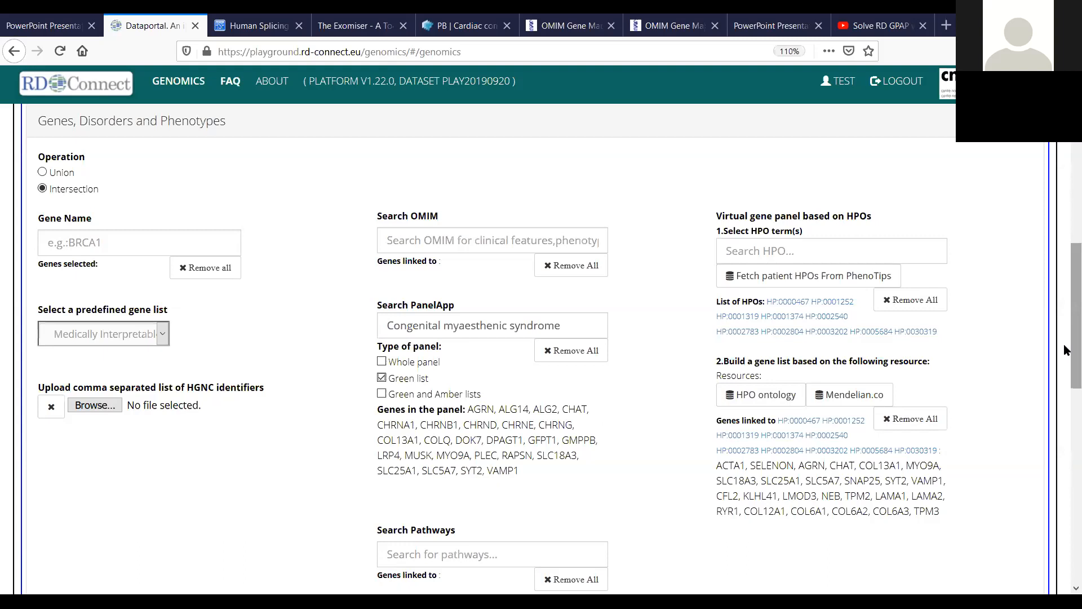
# Remove the selected PanelApp panel and clear the gene list linked to the HPO terms
pyautogui.click(571, 350)
pyautogui.click(891, 418)
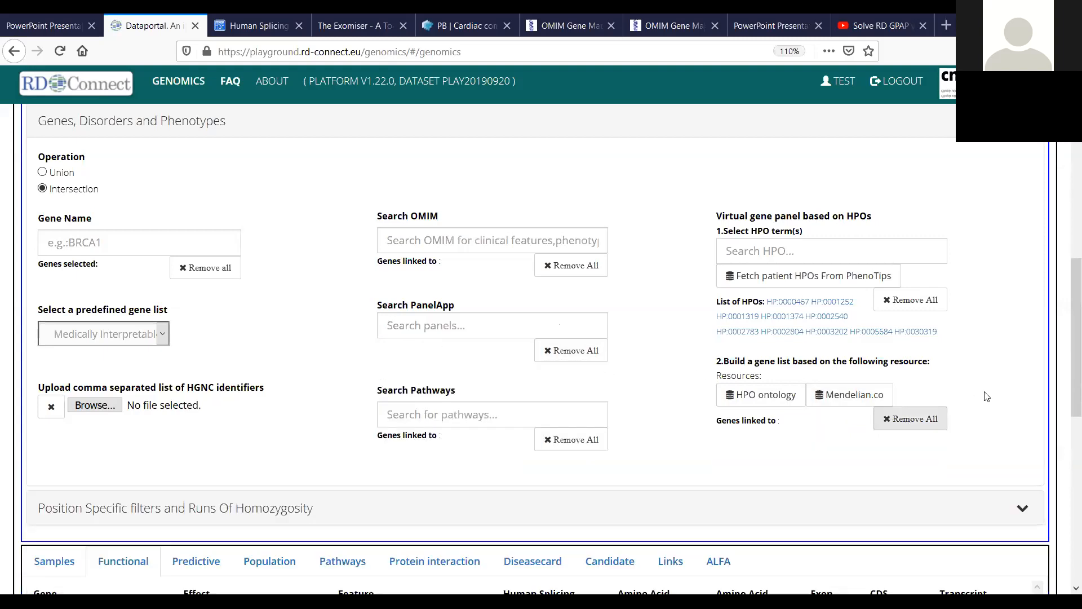
pyautogui.scroll(1, 1064, 355)
pyautogui.scroll(10, 1063, 353)
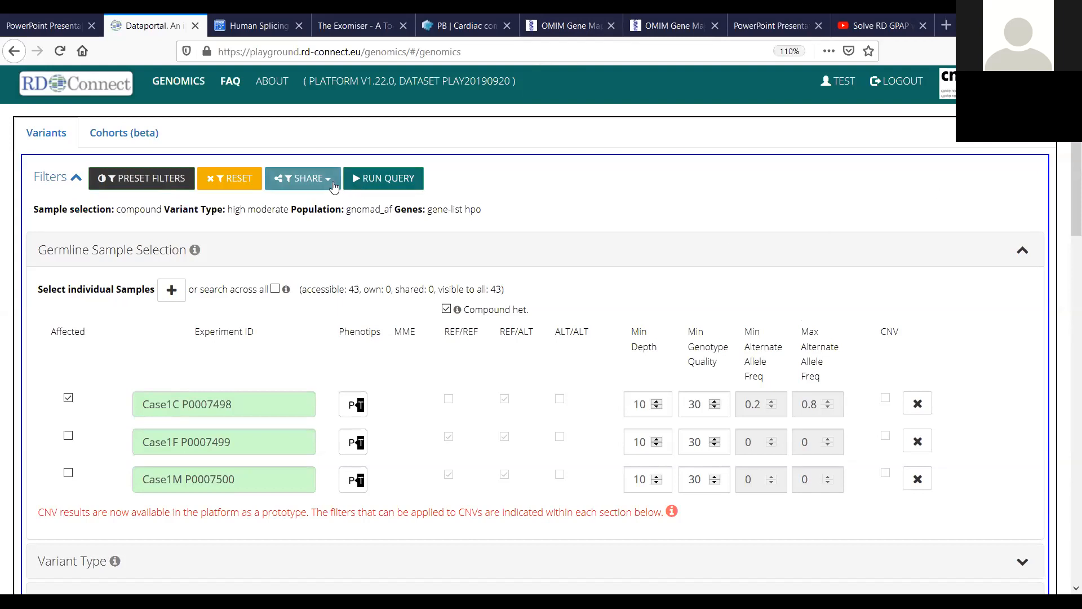
pyautogui.moveTo(1065, 166); pyautogui.dragTo(1064, 430)
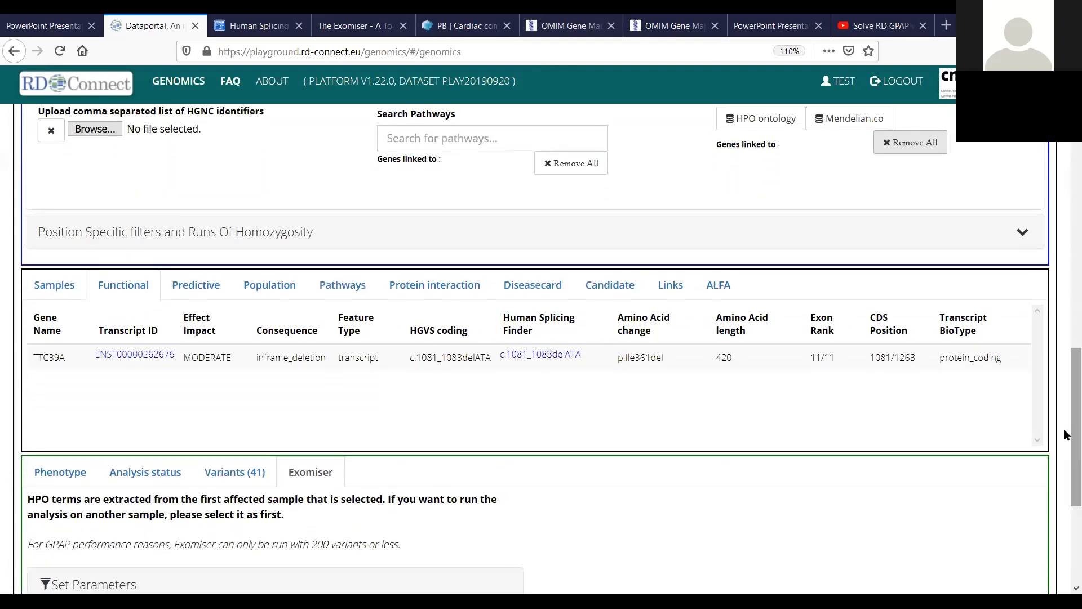